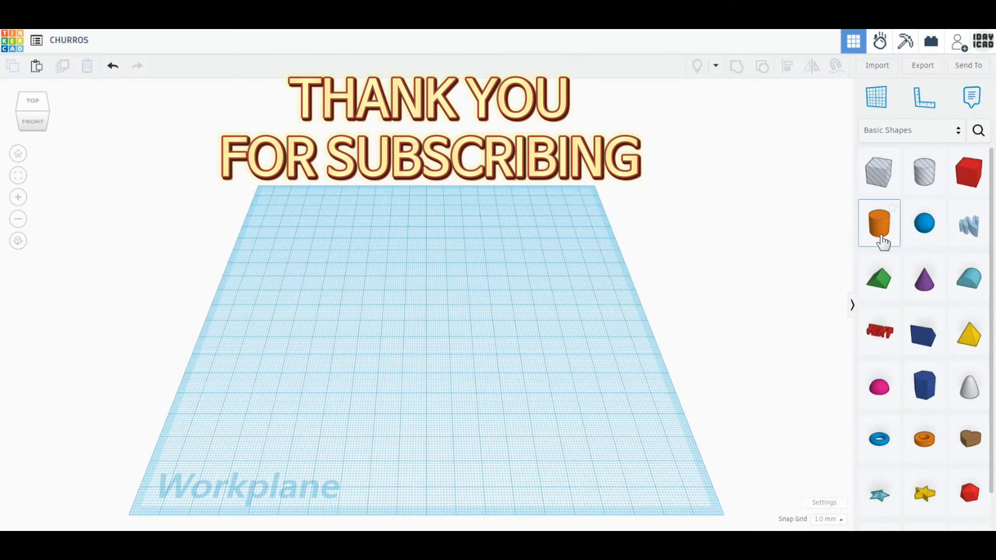
Step: Place a cylinder near the centre of the workplane, plus a box and a sphere beside its edge
drag(881, 240, 471, 322)
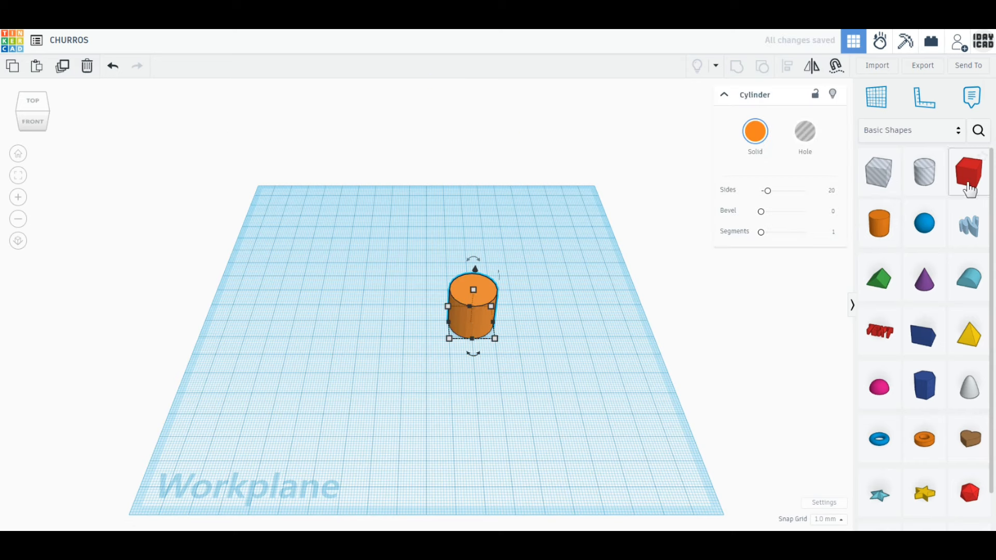
drag(967, 172, 636, 356)
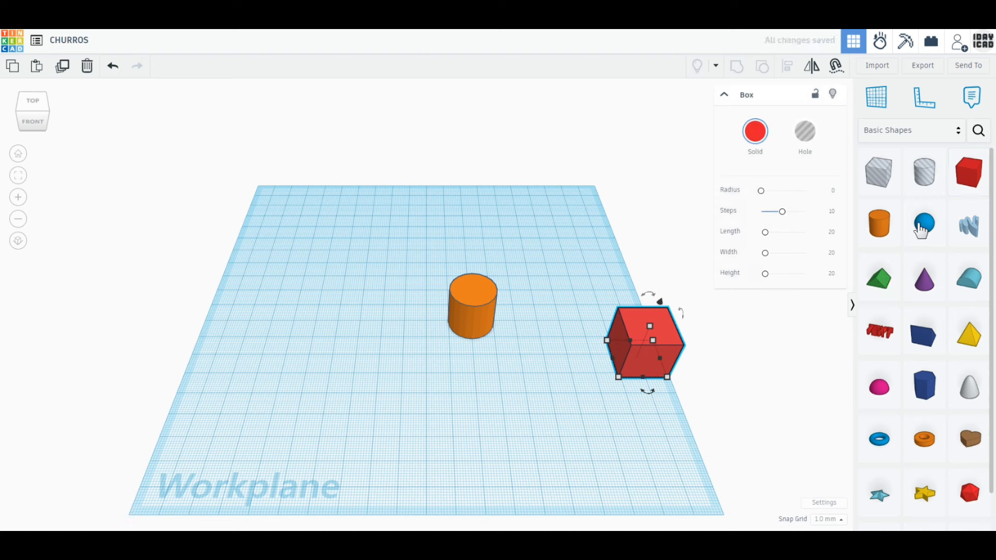
drag(924, 223, 593, 280)
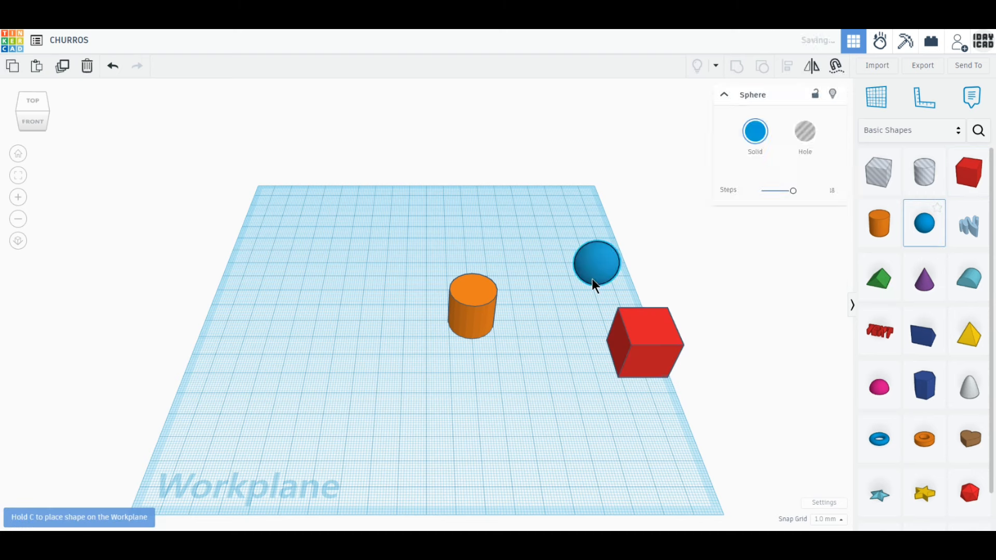
Step: Set the sphere to 24 steps and make it a hole, and set the cylinder to 64 sides
drag(793, 190, 806, 191)
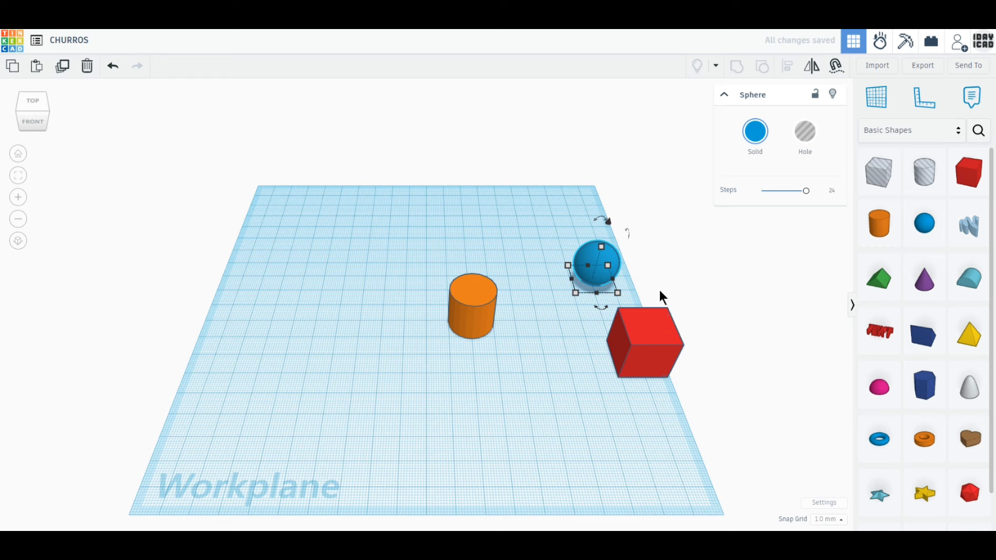
click(804, 132)
click(495, 317)
click(494, 316)
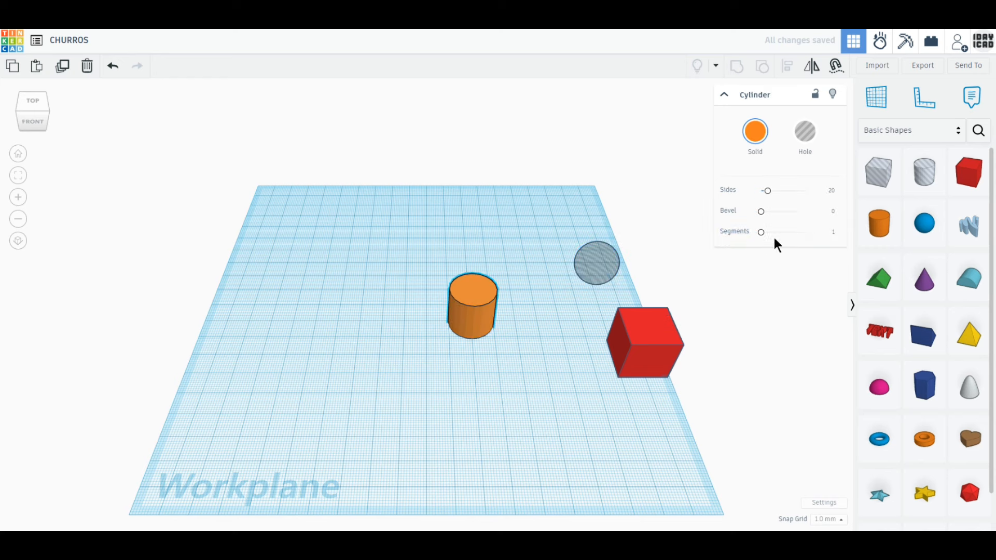
drag(769, 191, 818, 195)
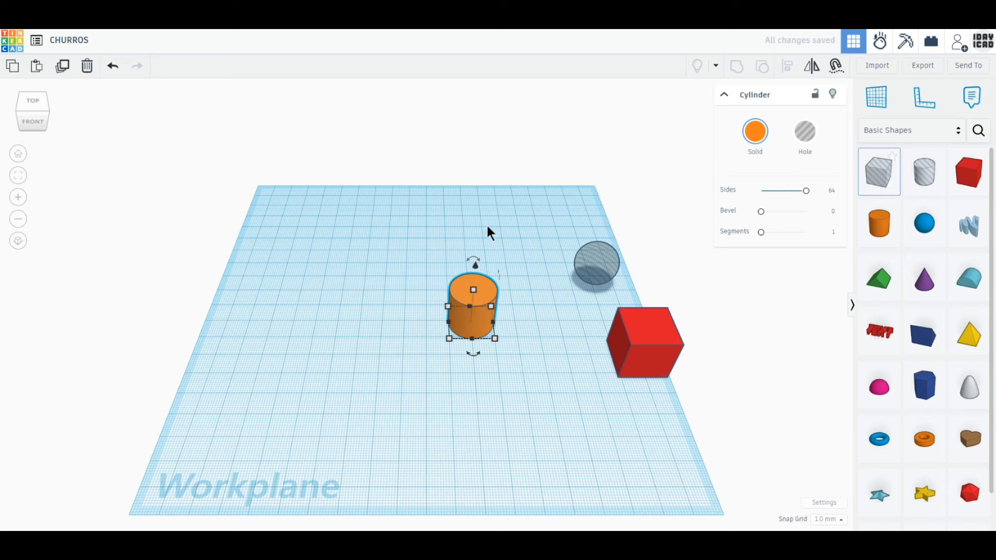
Step: In an orthographic top view, shift the cylinder slightly and narrow its width to 6 mm
click(29, 105)
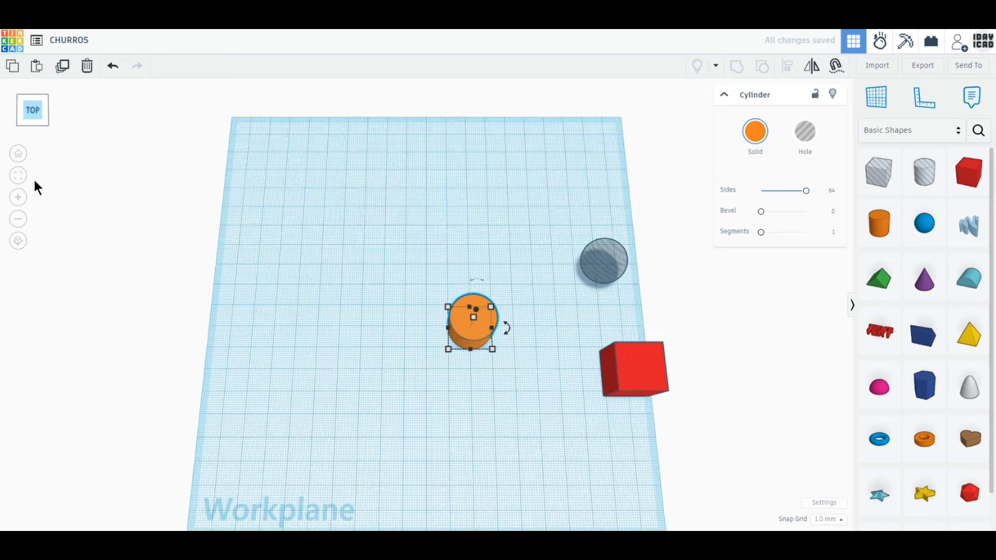
click(17, 246)
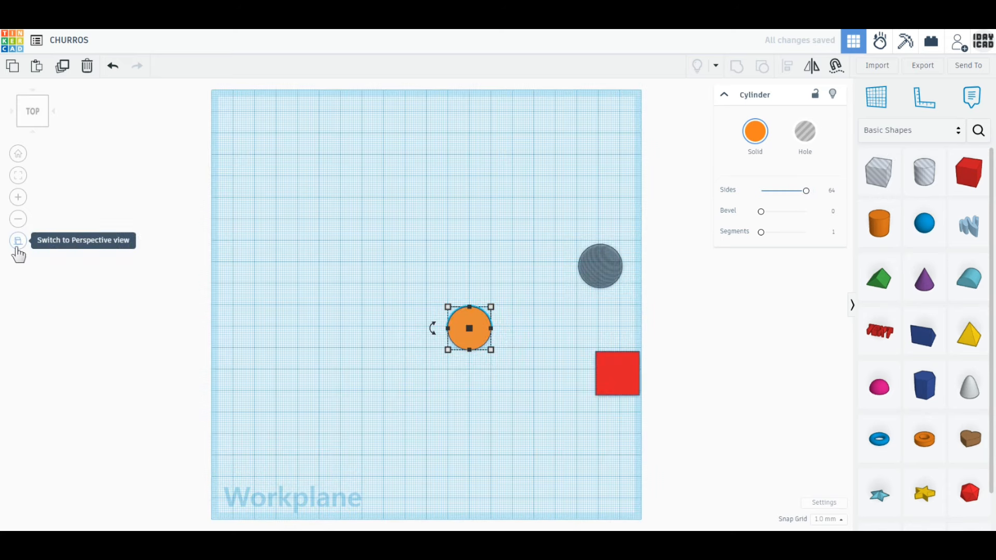
scroll(425, 391, up, 1)
scroll(425, 390, up, 3)
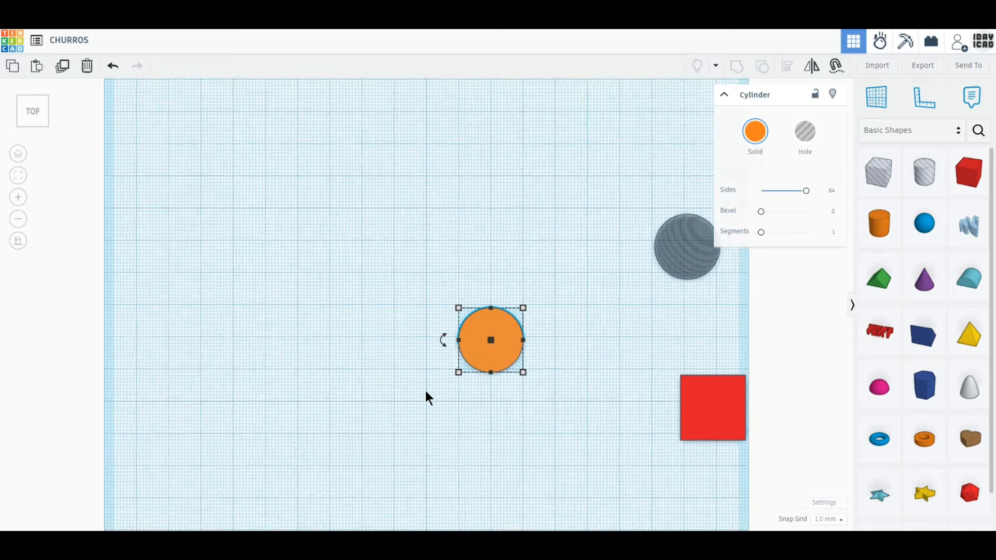
drag(494, 387, 464, 378)
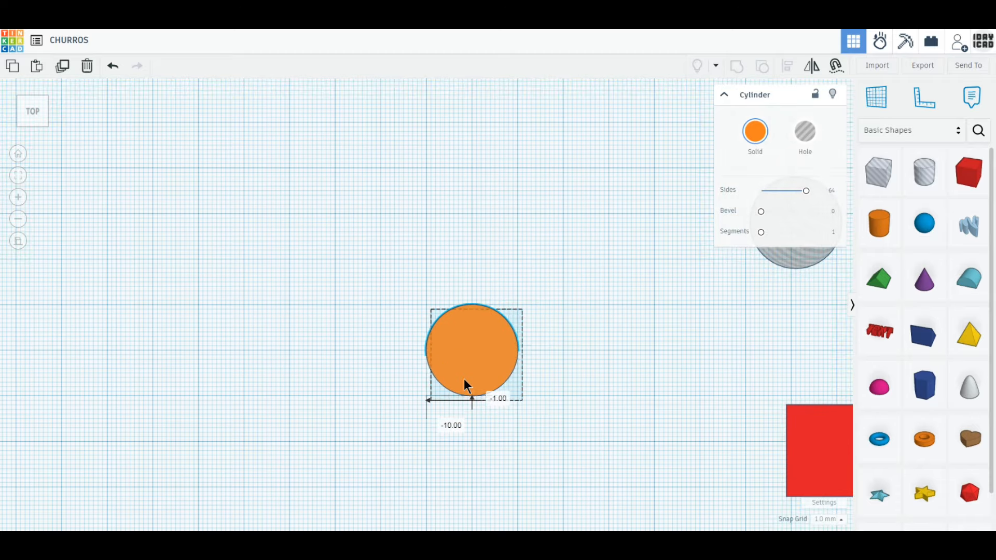
drag(518, 351, 454, 355)
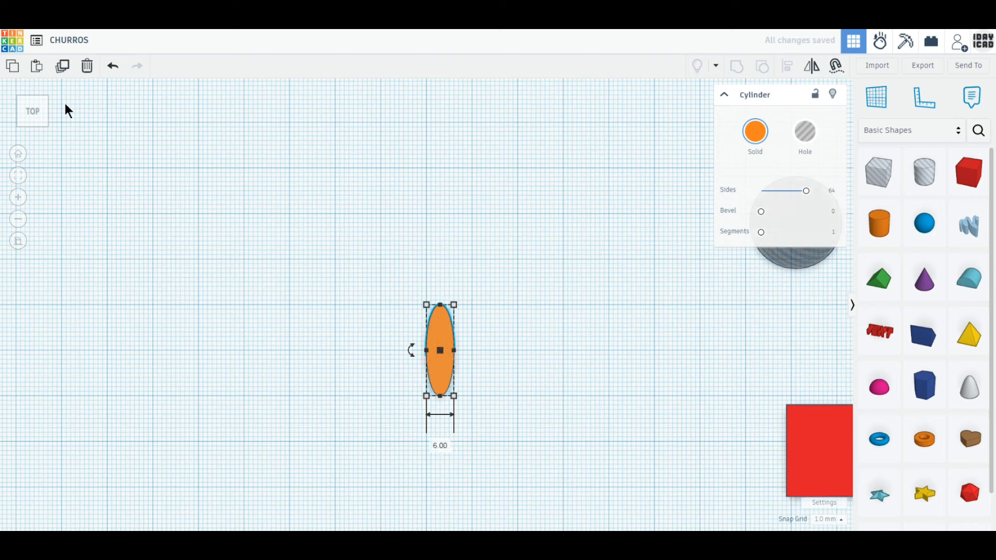
Step: Duplicate the flattened cylinder with a 45° rotation and repeat until four copies form an eight-pointed star
click(62, 68)
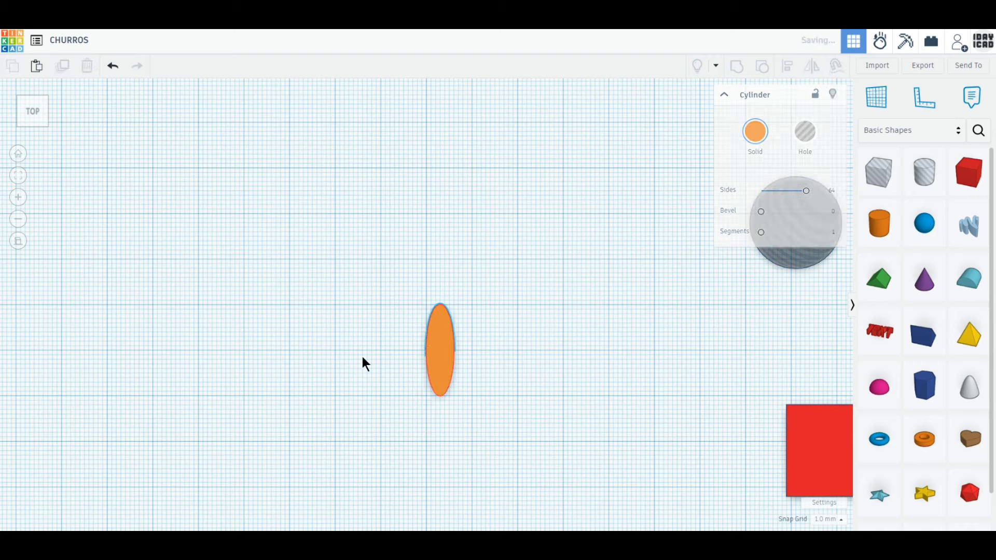
drag(406, 350, 412, 372)
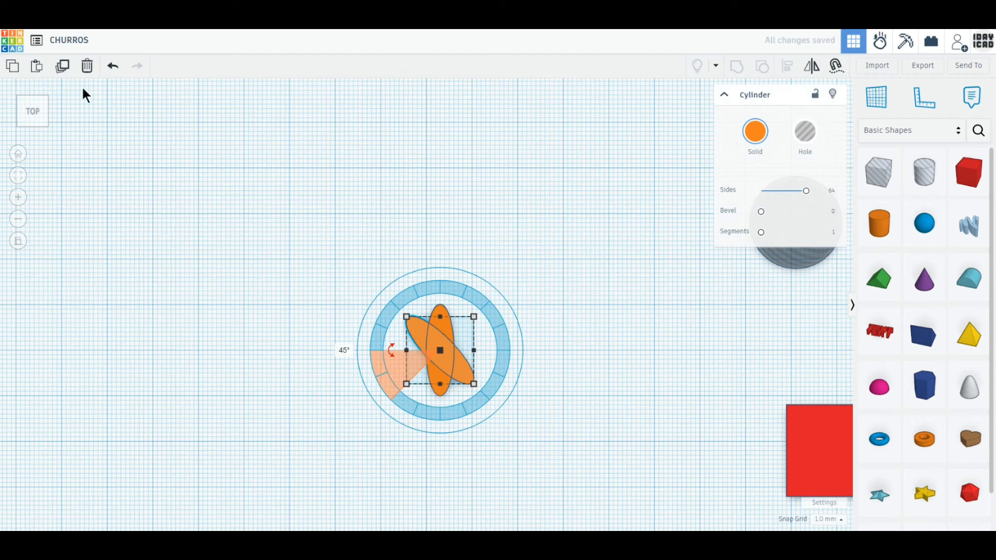
click(63, 70)
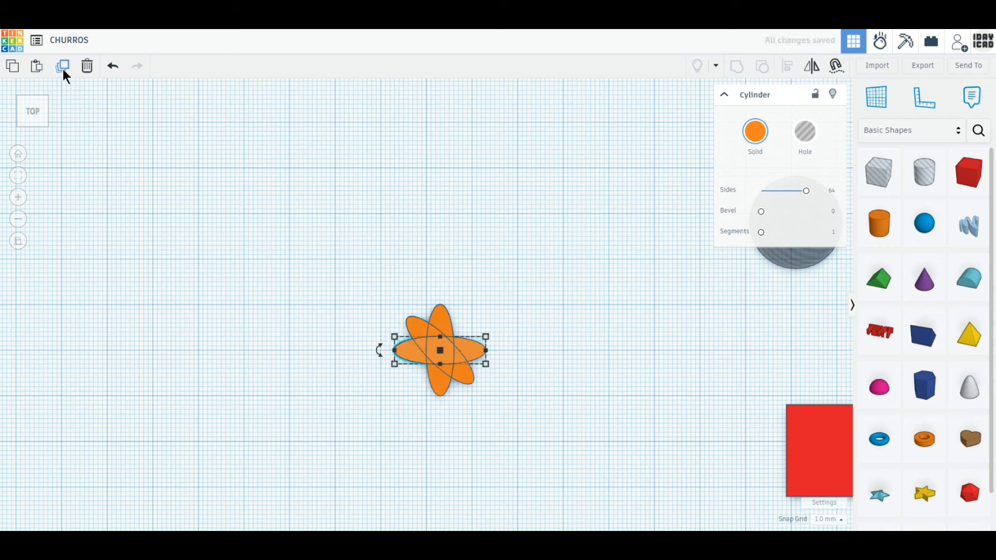
click(63, 69)
Step: Group the four crossed elliptical cylinders into one star-shaped column
drag(318, 250, 534, 431)
right_drag(564, 475, 726, 166)
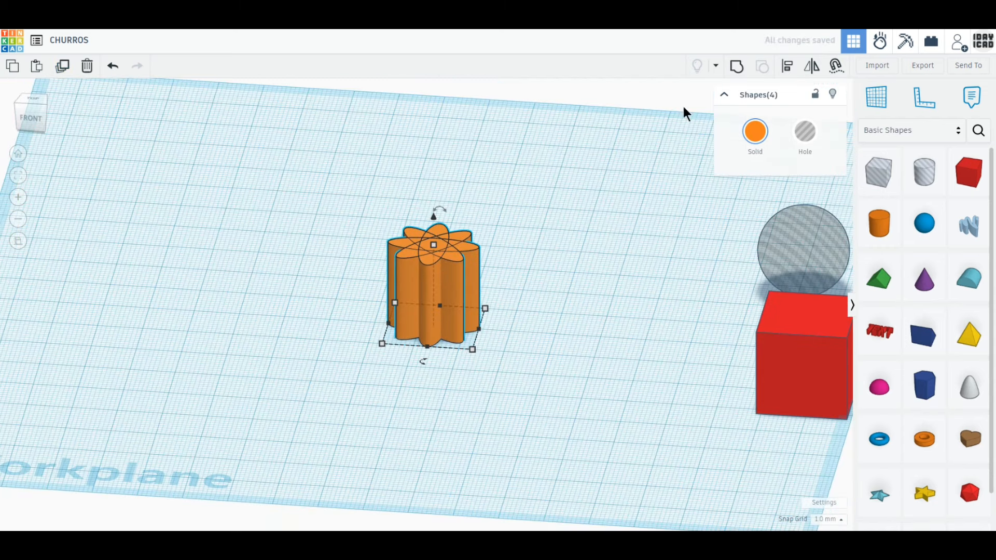
click(734, 67)
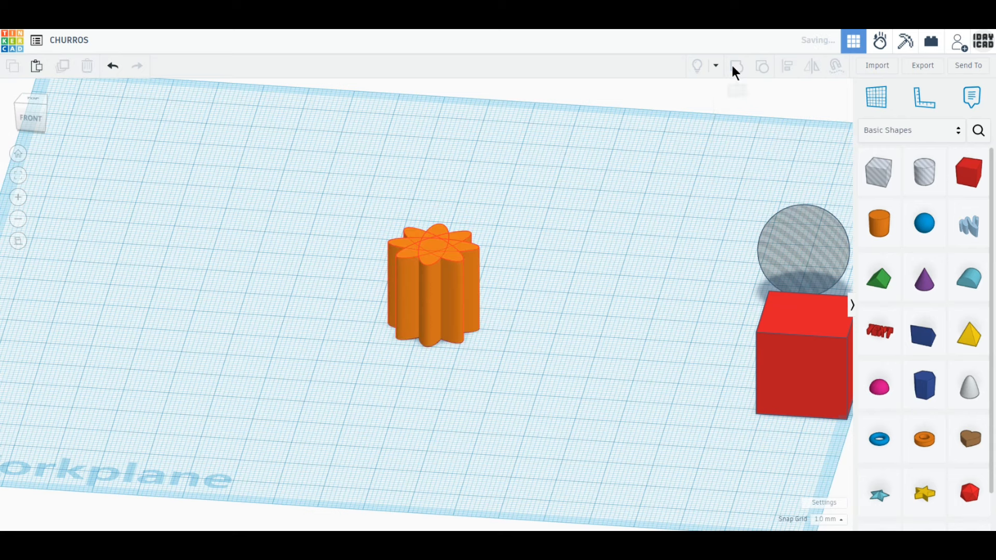
Step: Set the star-shaped column's height to 90 mm and recolour it with the golden-yellow preset
click(487, 287)
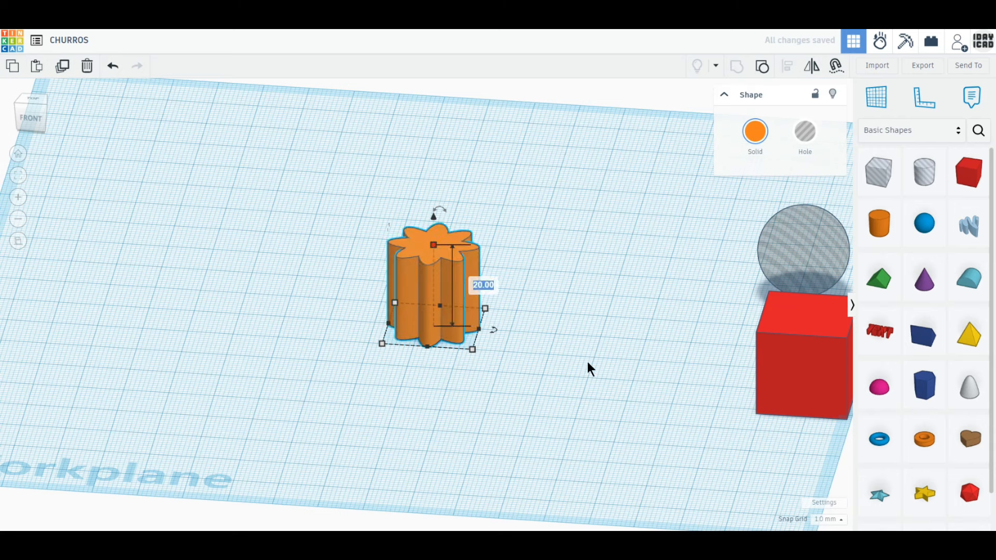
text(90)
key(Return)
scroll(584, 364, down, 3)
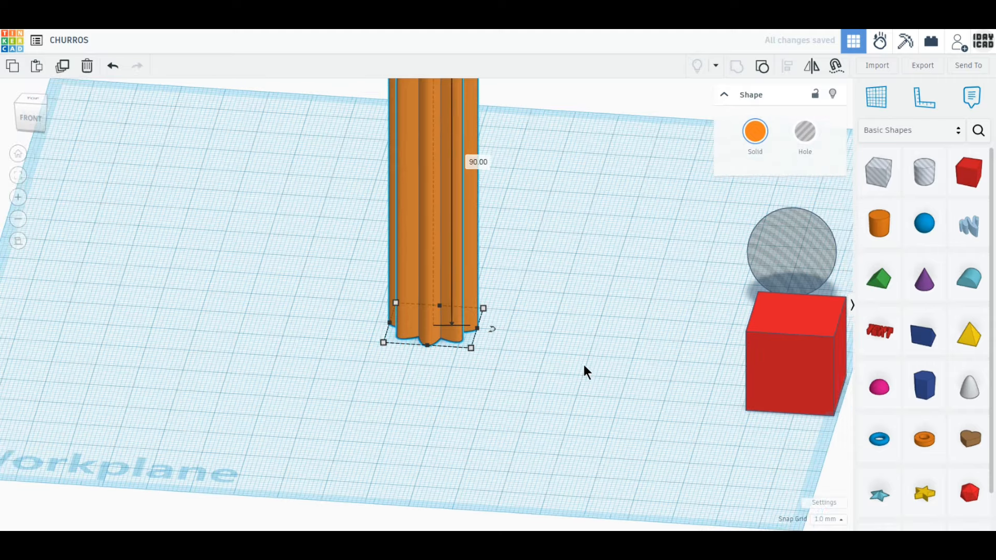
middle_drag(609, 339, 504, 437)
click(755, 132)
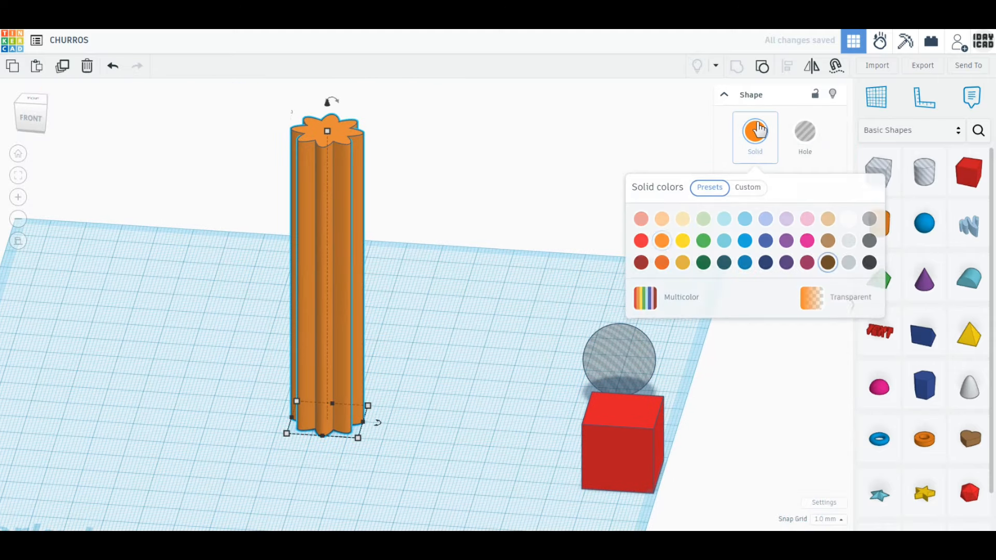
click(683, 265)
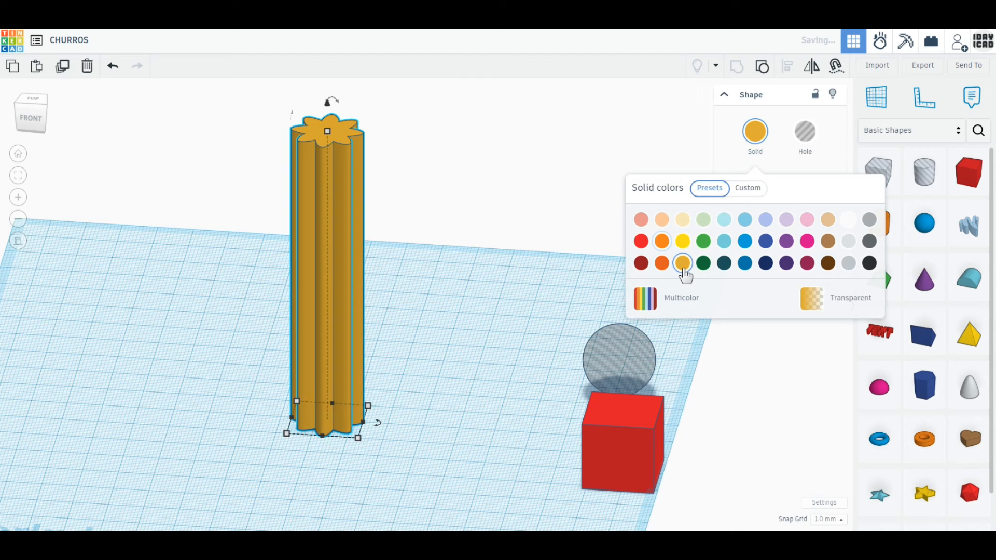
Step: Raise the sphere hole 10 mm above the workplane
click(624, 369)
drag(619, 300, 617, 290)
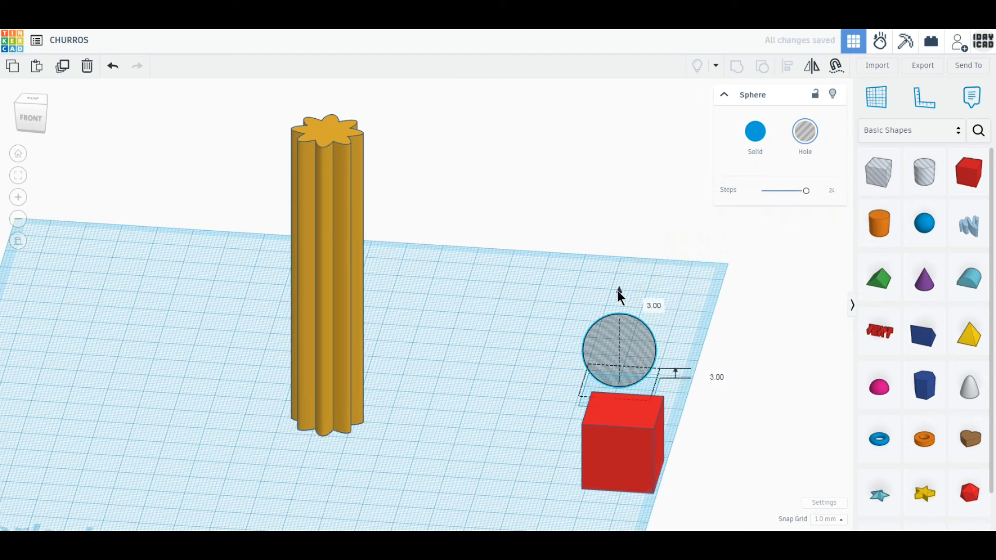
click(716, 378)
text(10)
key(Return)
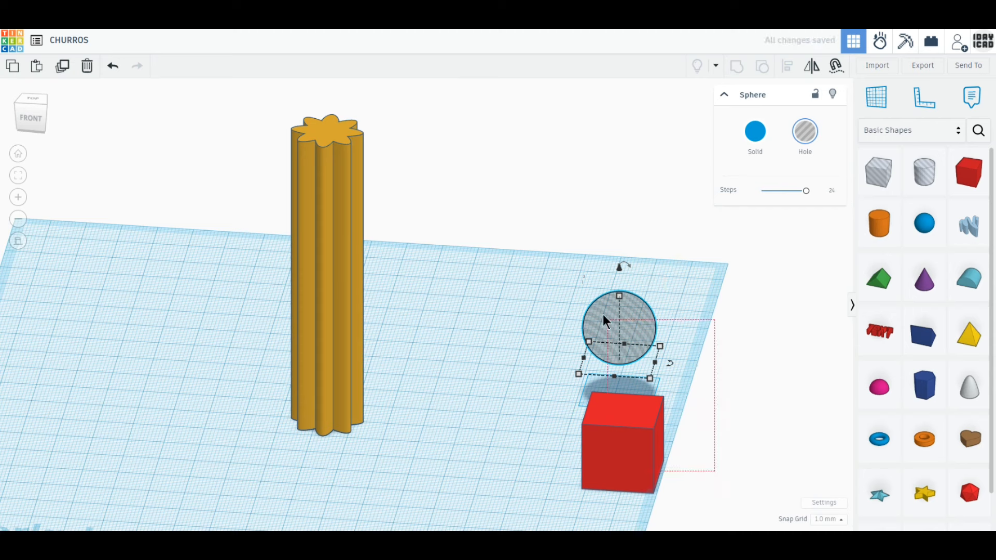
Step: Align the sphere hole and the red box on their centres in both horizontal directions
drag(714, 471, 603, 315)
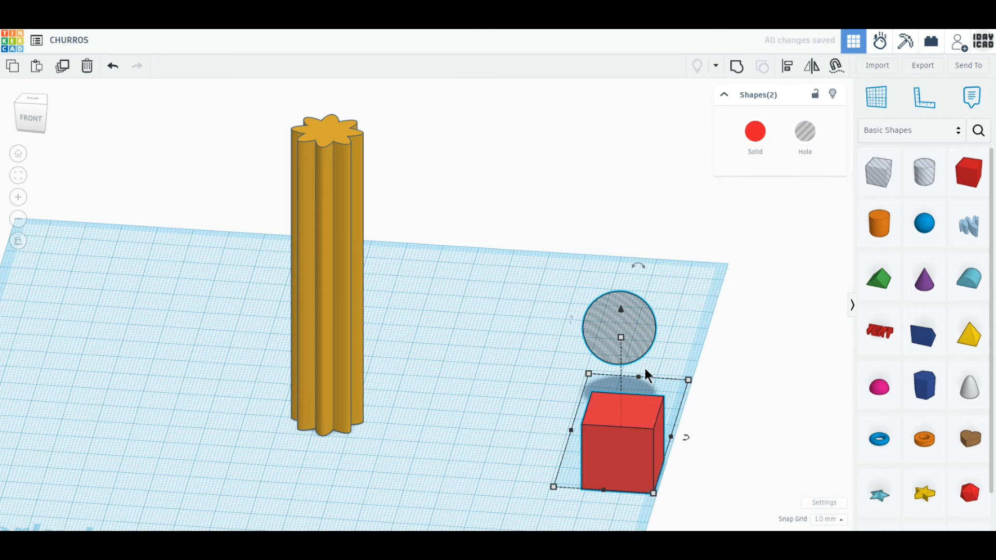
click(786, 66)
click(559, 434)
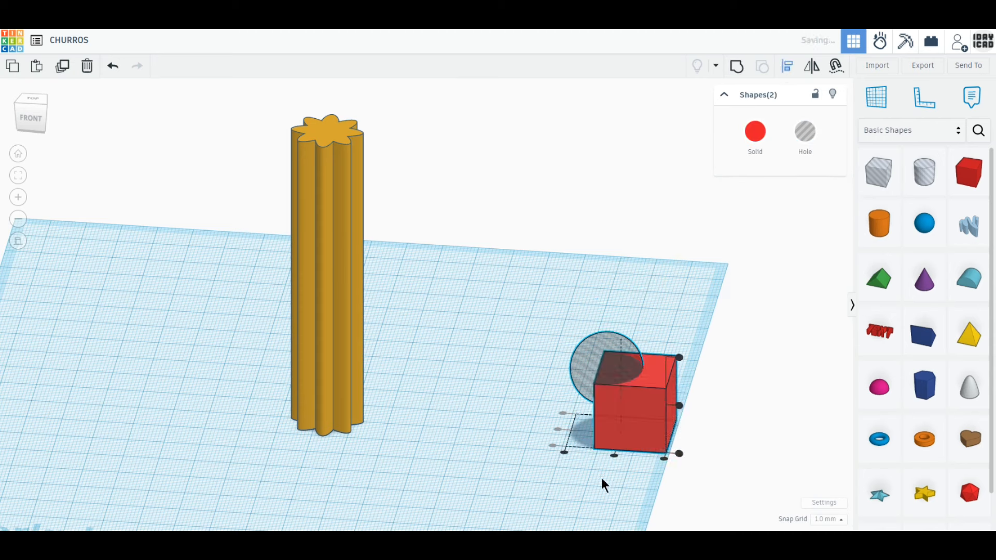
click(614, 455)
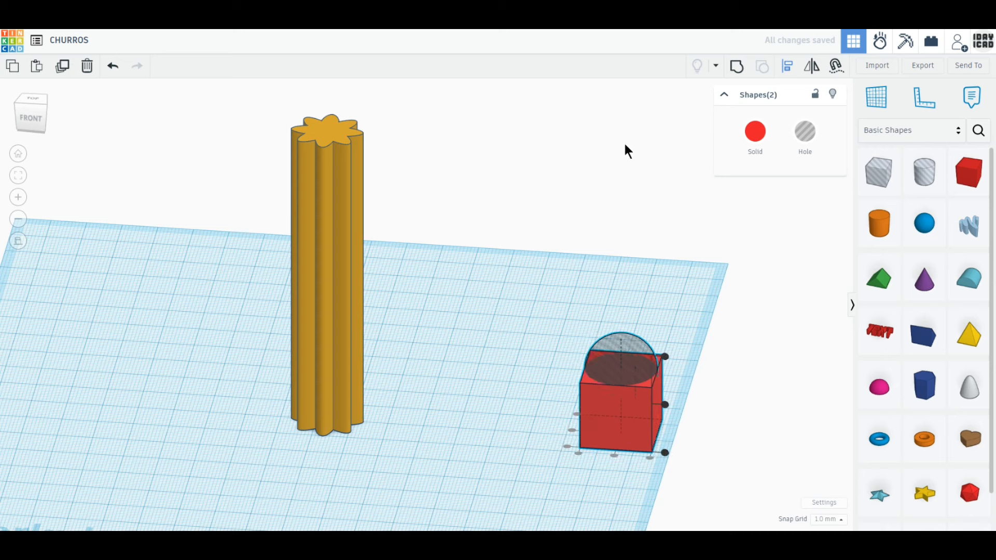
Step: Group the box with the sphere, turn the result into a hole, and reduce its height to 10 mm
click(739, 64)
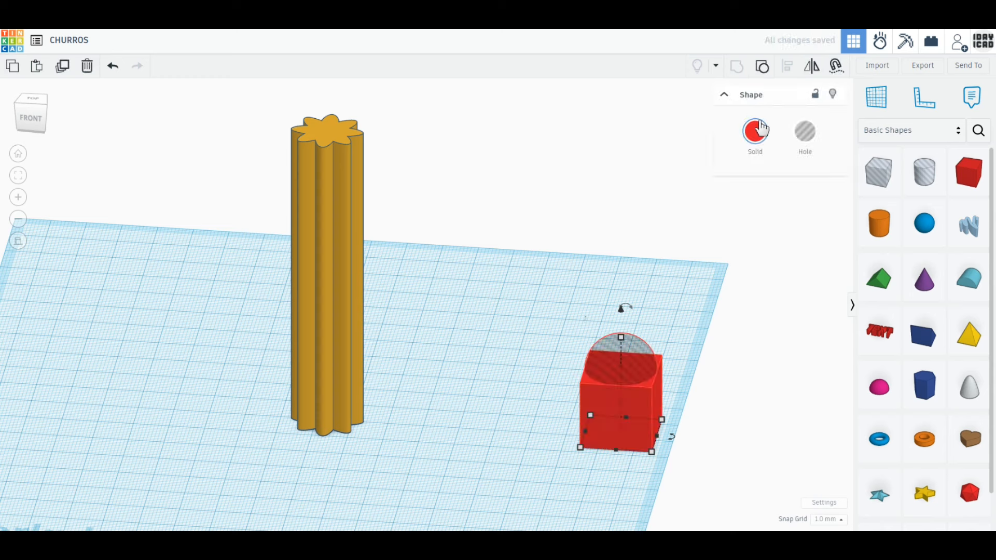
click(793, 152)
drag(621, 369, 626, 402)
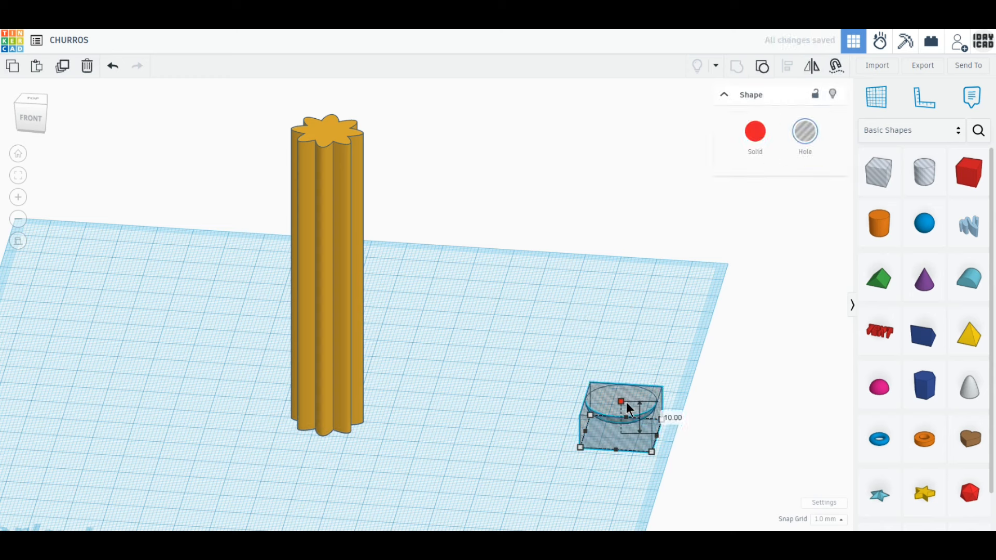
Step: Duplicate the dished hole block, raise the copy 73 mm, and mirror it vertically so its hollow faces down
click(64, 67)
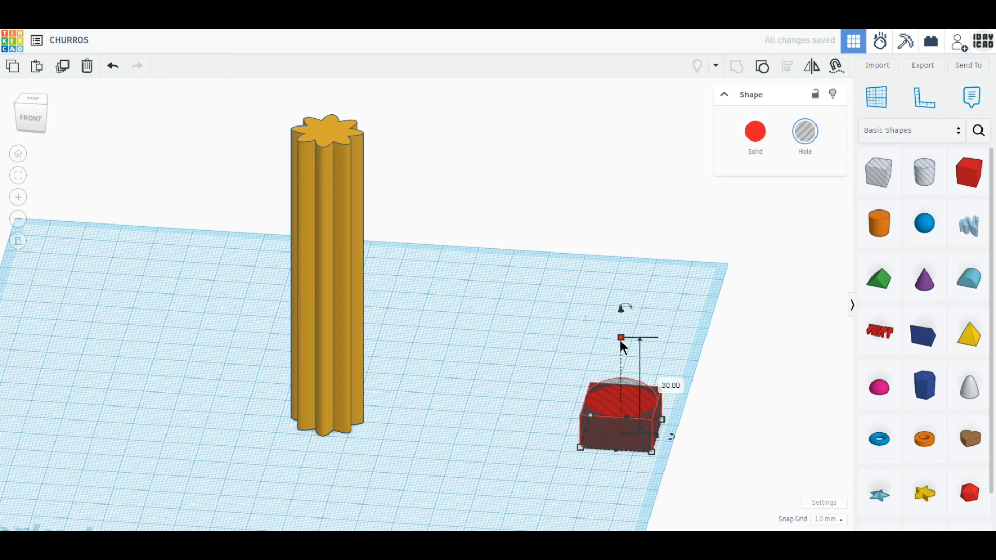
drag(621, 372, 621, 137)
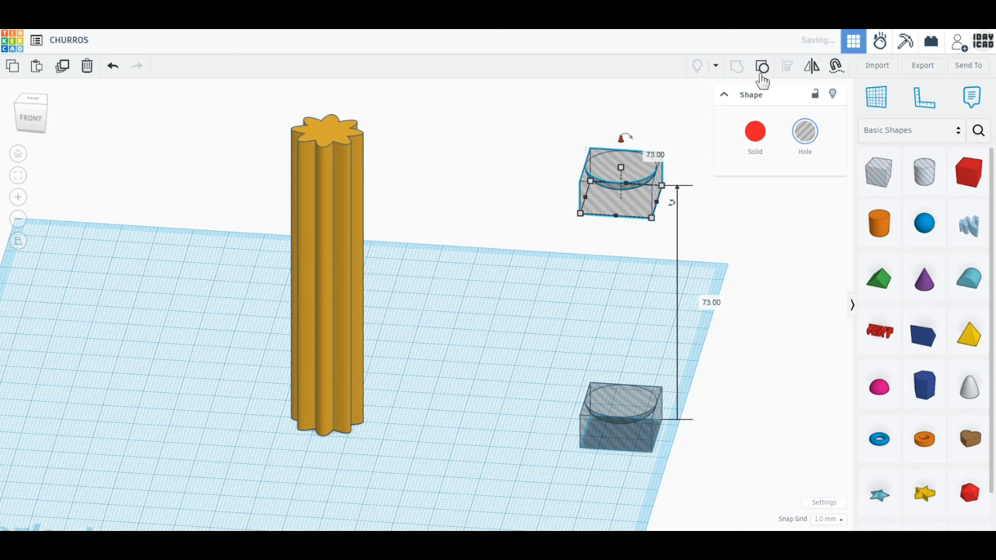
click(811, 67)
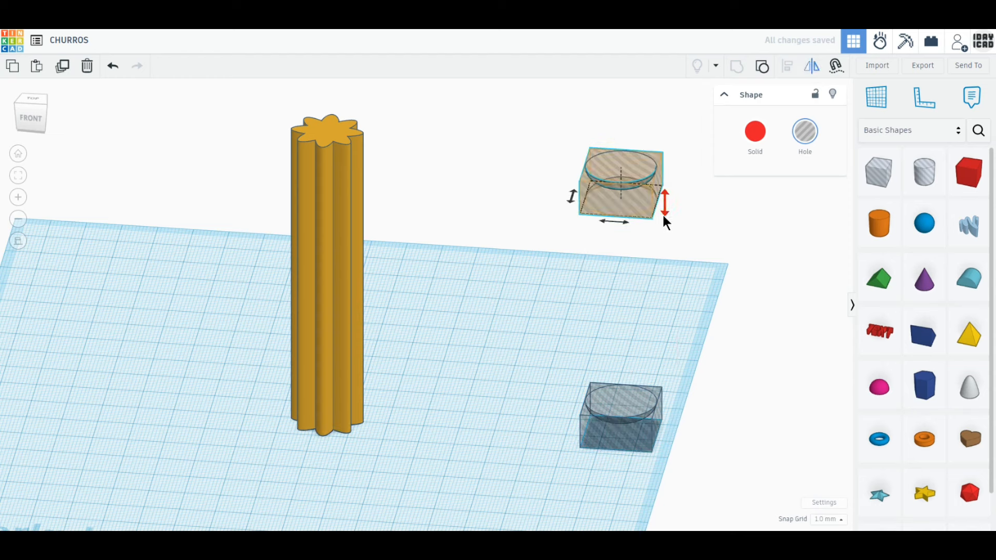
click(648, 250)
Step: In a front view, raise the golden star-shaped column 5 mm above the workplane
click(28, 117)
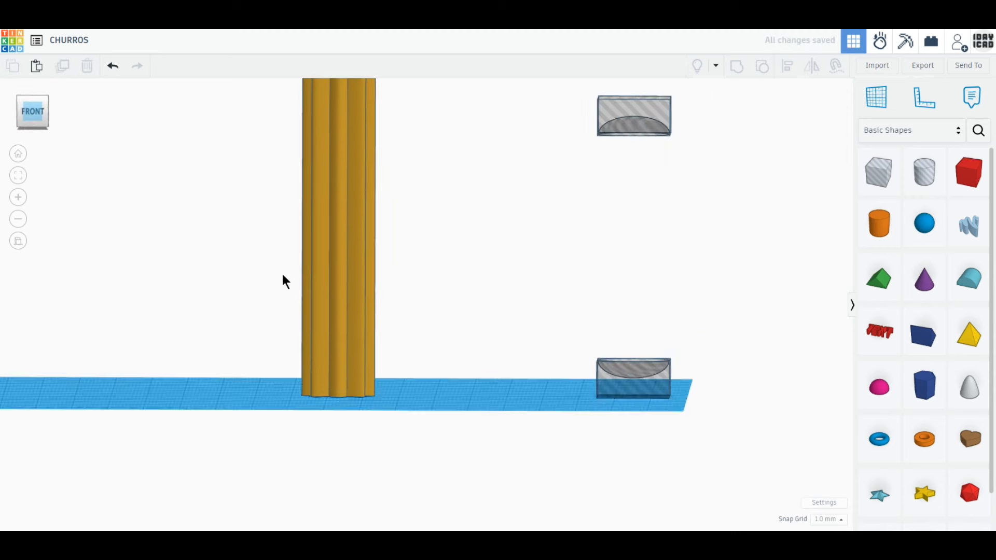
click(346, 260)
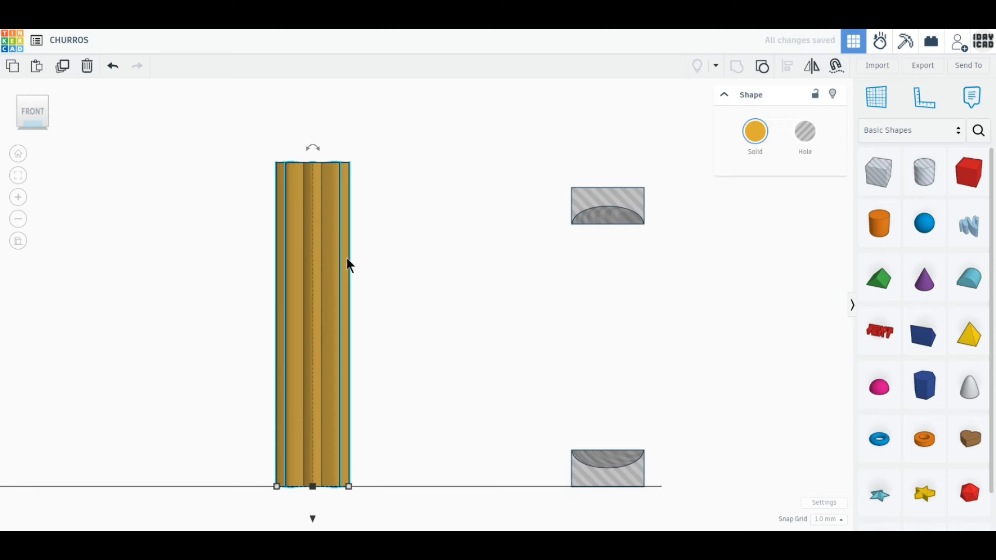
drag(316, 520, 315, 498)
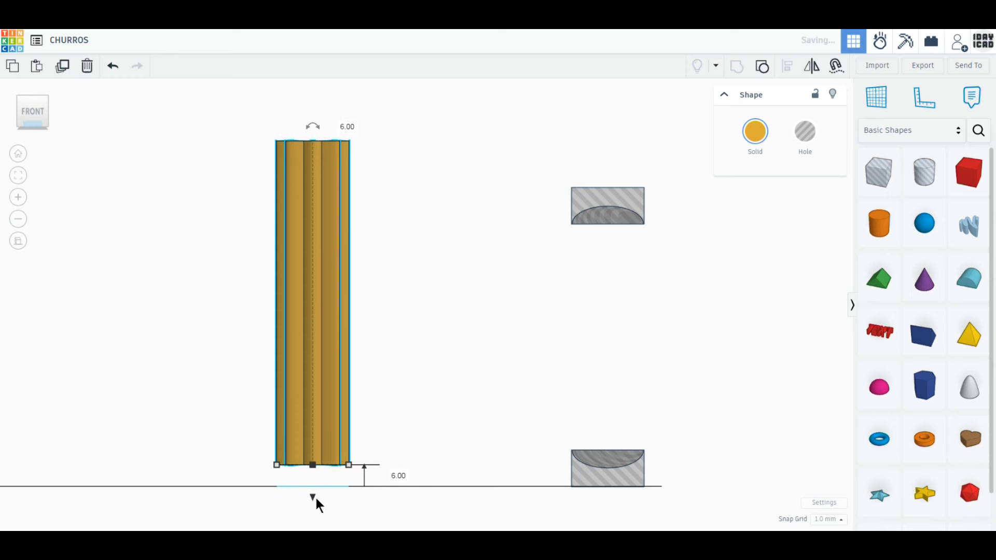
click(397, 476)
text(5)
key(Return)
Step: Raise the upper dished hole block to 90 mm above the workplane
click(594, 191)
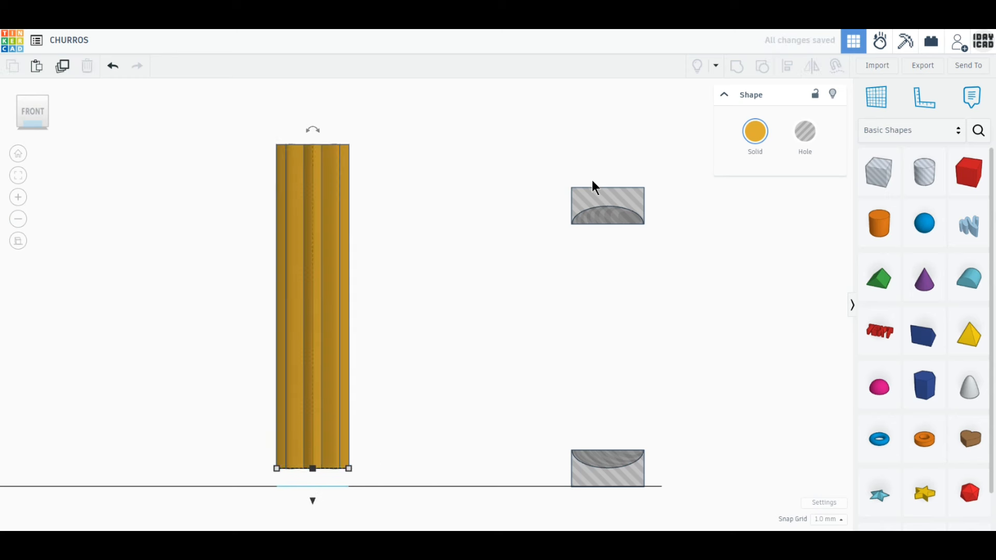
drag(608, 255, 608, 194)
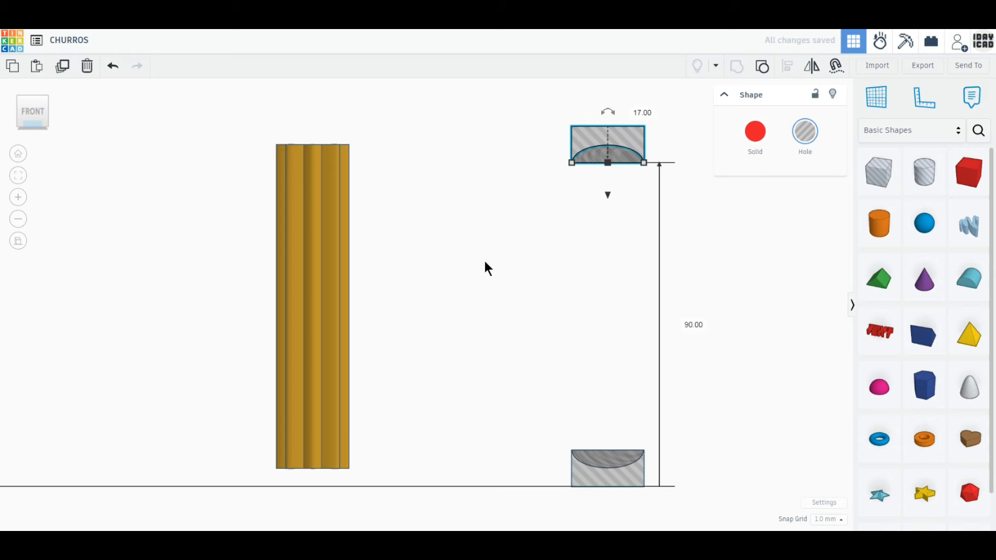
Step: Center the golden star-shaped column and both dished hole blocks on both horizontal axes, and group them to cut rounded ends
scroll(480, 301, down, 4)
mouse_move(479, 300)
right_down()
mouse_move(468, 335)
mouse_move(555, 418)
right_up()
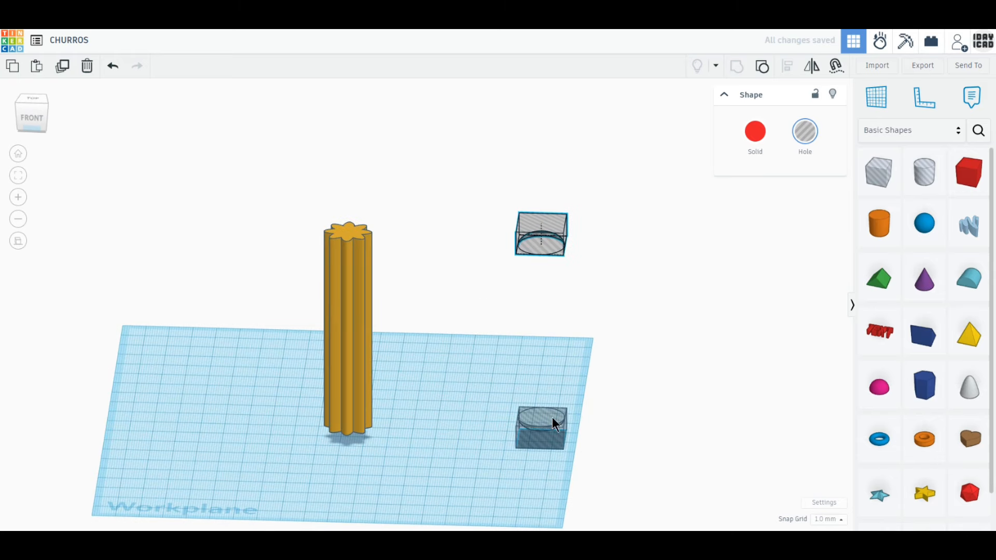
drag(596, 464, 304, 213)
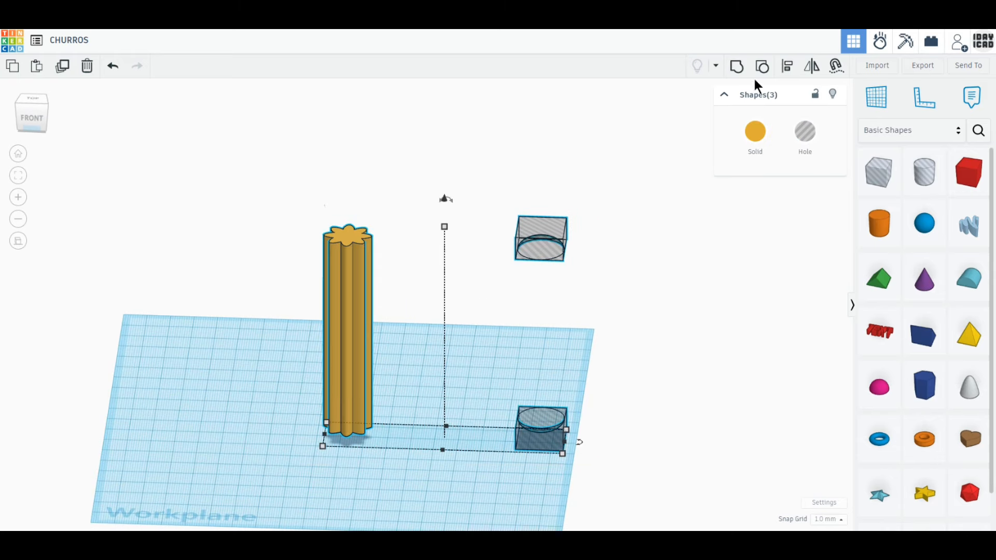
click(790, 68)
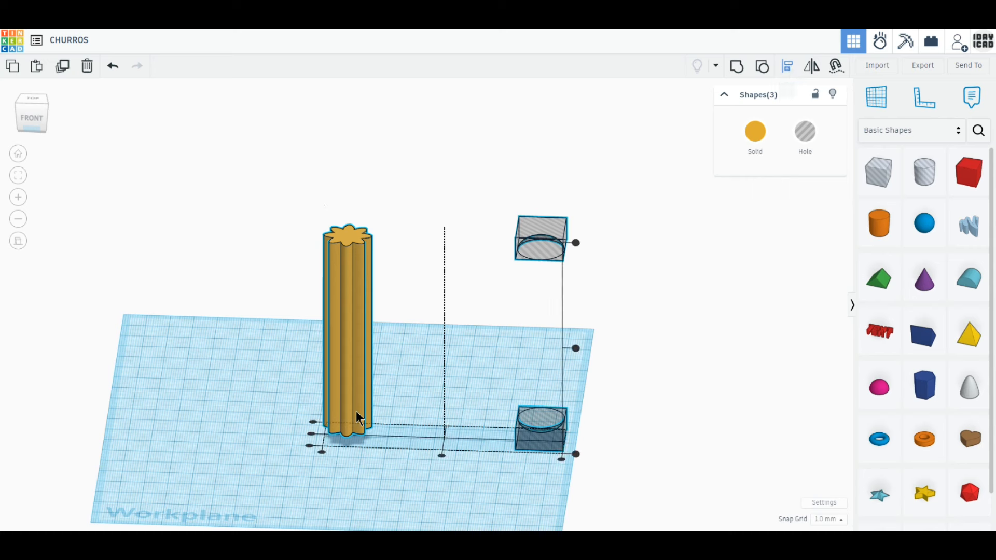
click(311, 434)
click(443, 455)
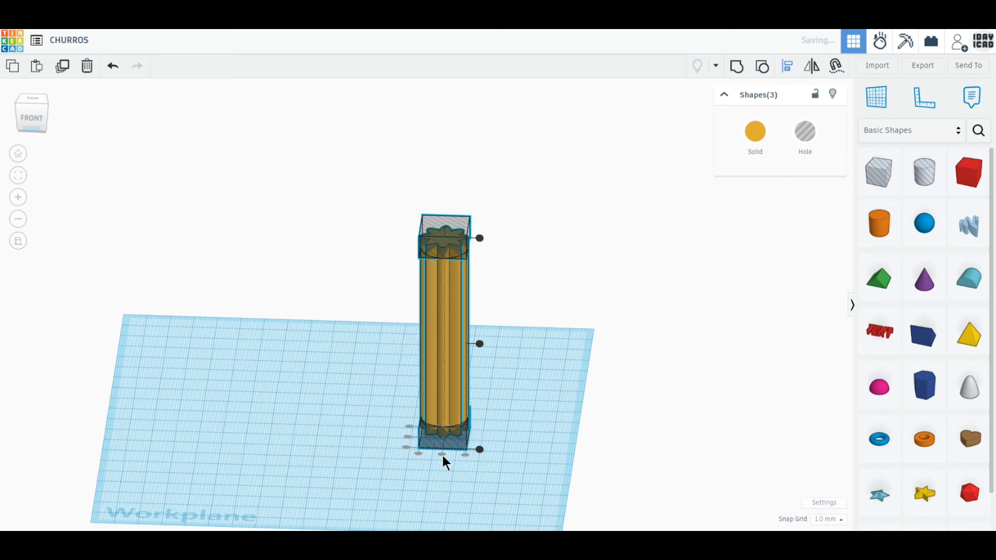
click(736, 68)
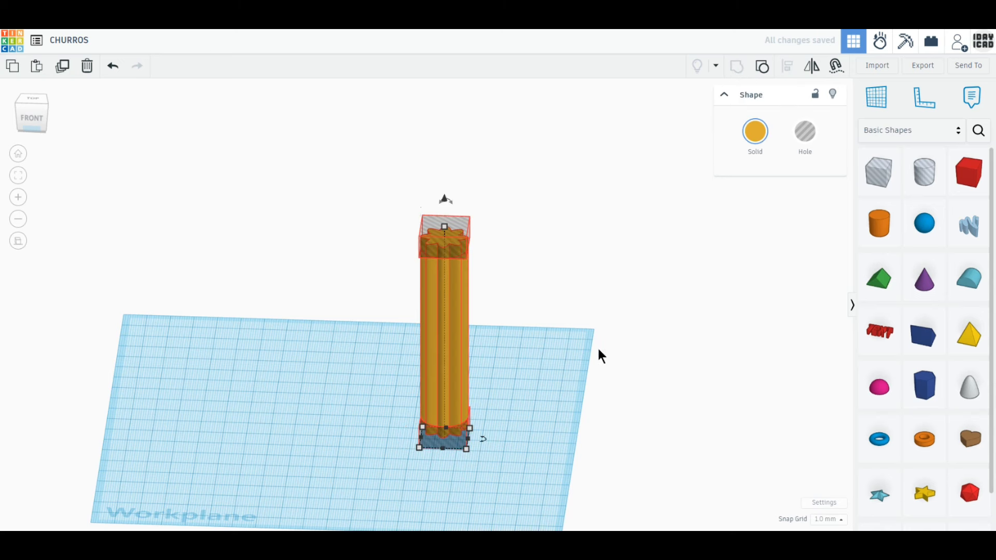
click(586, 363)
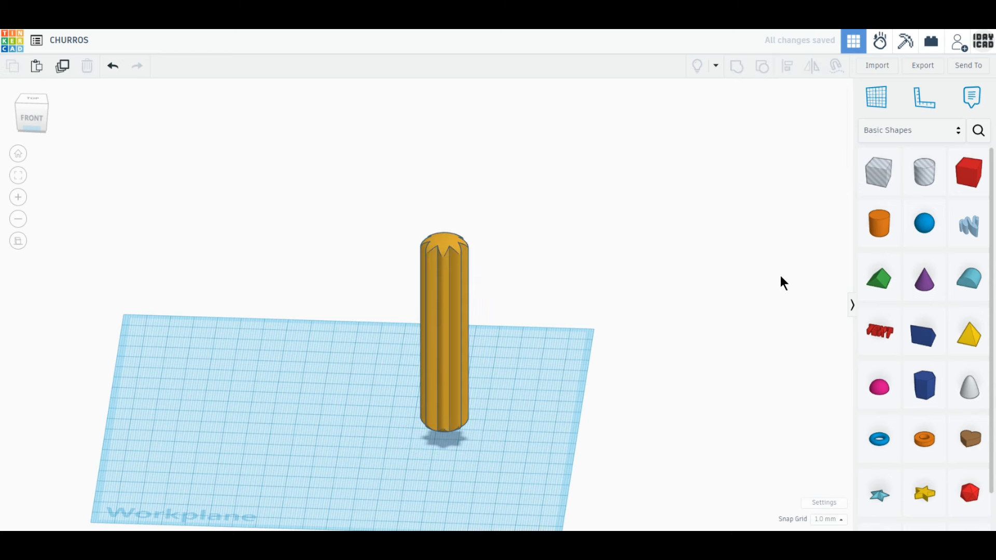
Step: Place a cylinder on the workplane beside the rounded churro
drag(877, 238, 534, 419)
right_drag(553, 431, 546, 459)
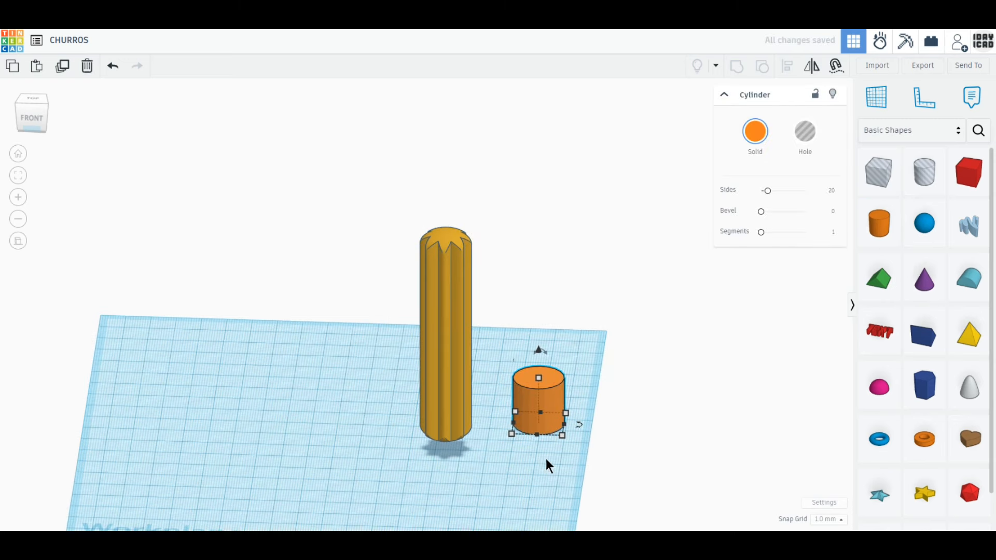
scroll(546, 459, up, 3)
middle_drag(632, 469, 602, 417)
scroll(557, 402, up, 1)
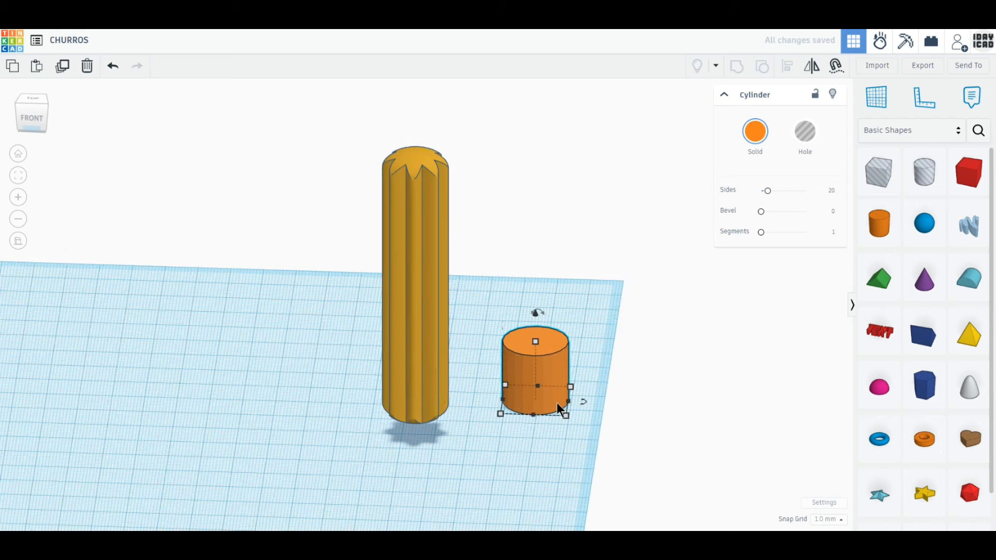
scroll(556, 402, up, 1)
Step: Set the cylinder's width and depth to 16 mm, with 64 sides, a 2.5 bevel and 10 segments
mouse_move(597, 441)
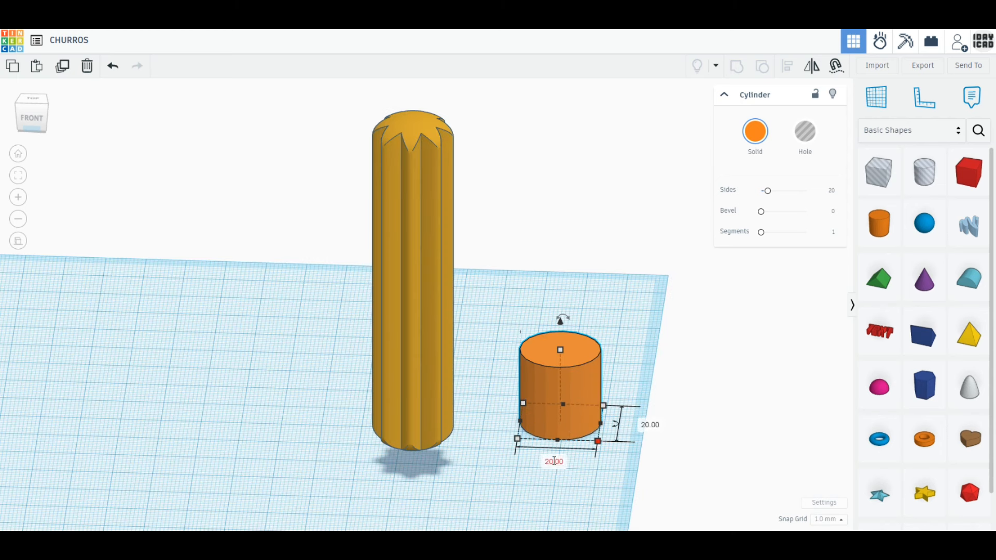
click(554, 460)
text(16)
key(Return)
click(647, 423)
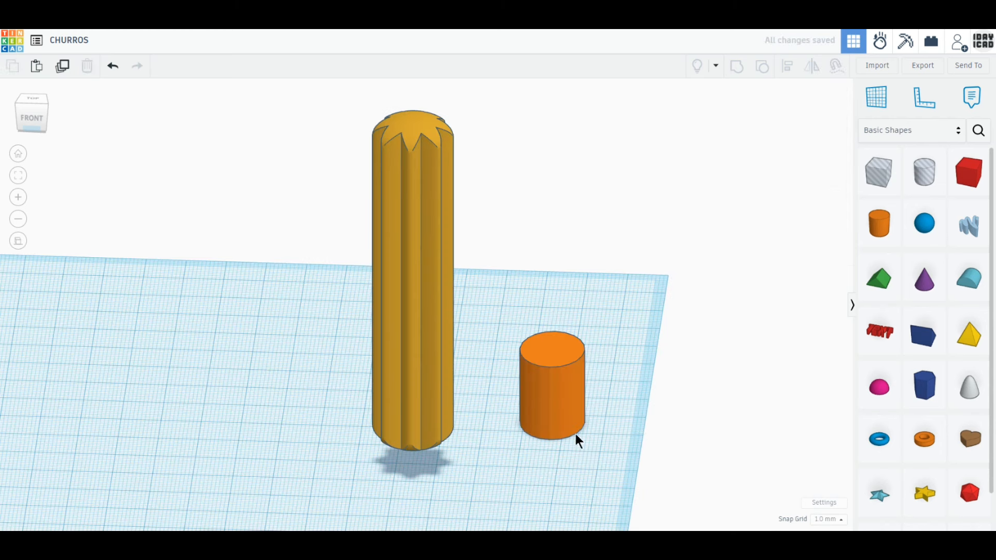
click(575, 435)
click(634, 423)
text(16)
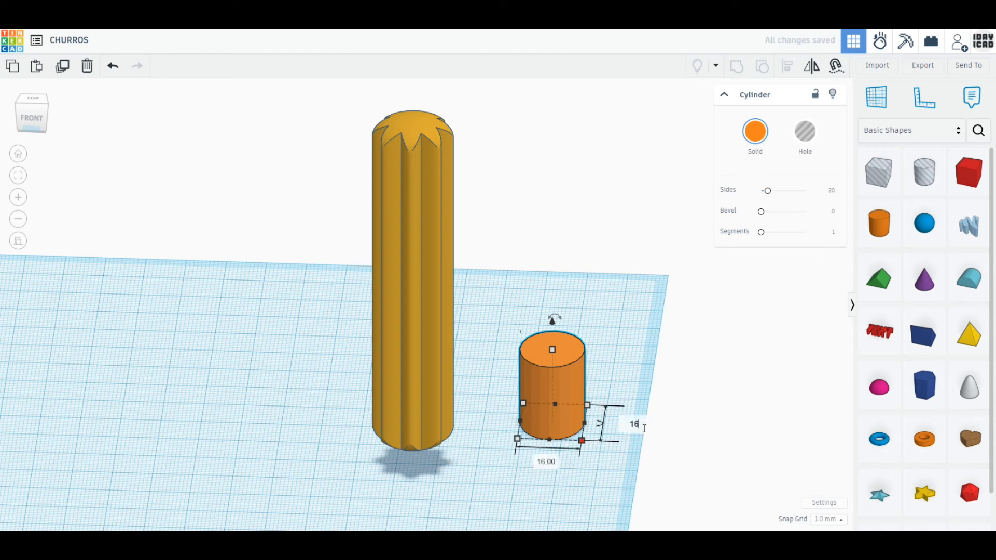
key(Return)
drag(767, 190, 848, 186)
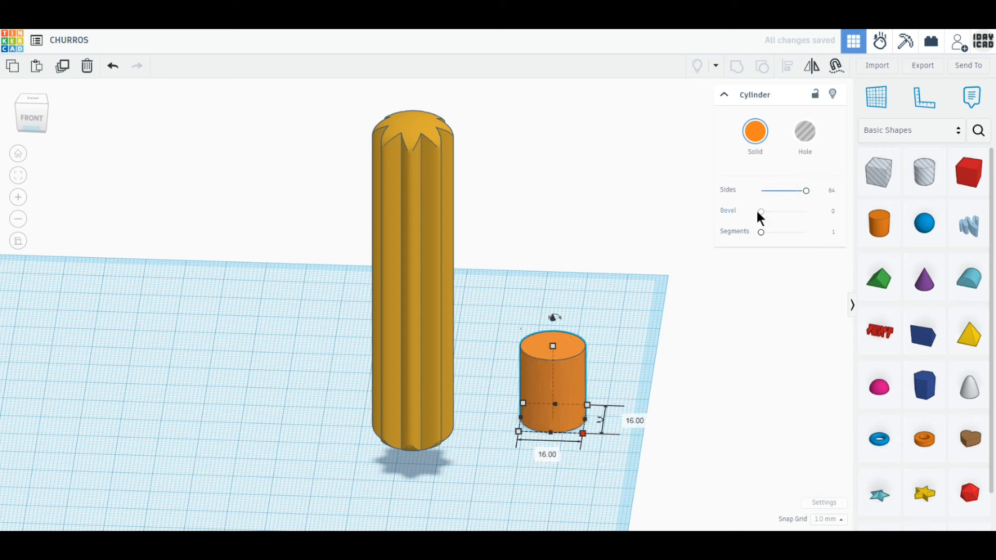
drag(761, 212, 806, 232)
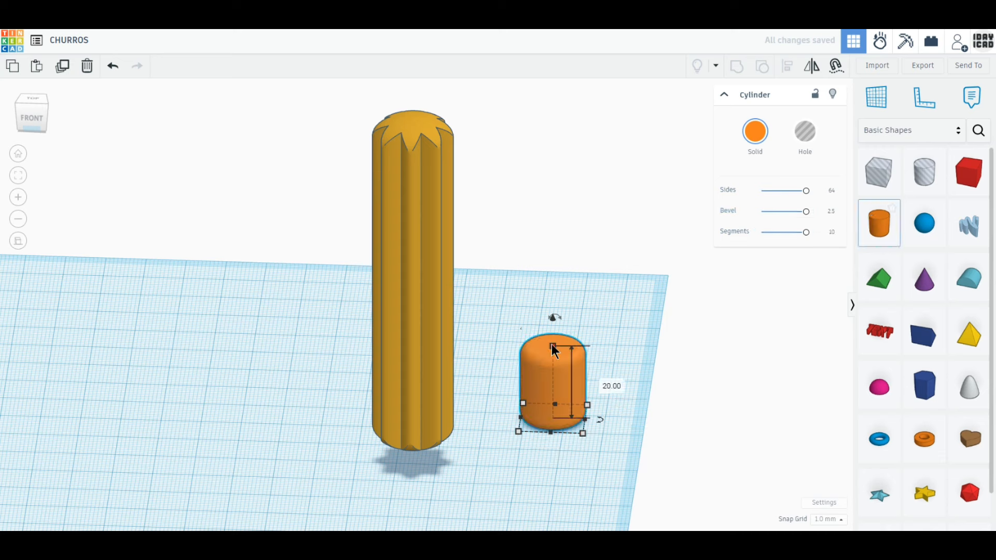
Step: Align the orange cylinder with the churro's center on both horizontal axes and in height
drag(607, 469, 570, 306)
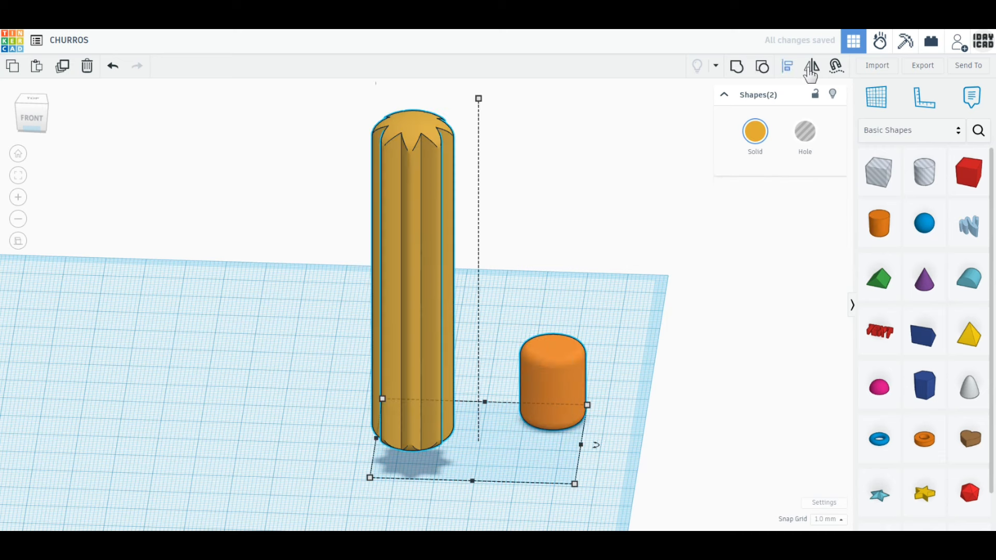
click(786, 67)
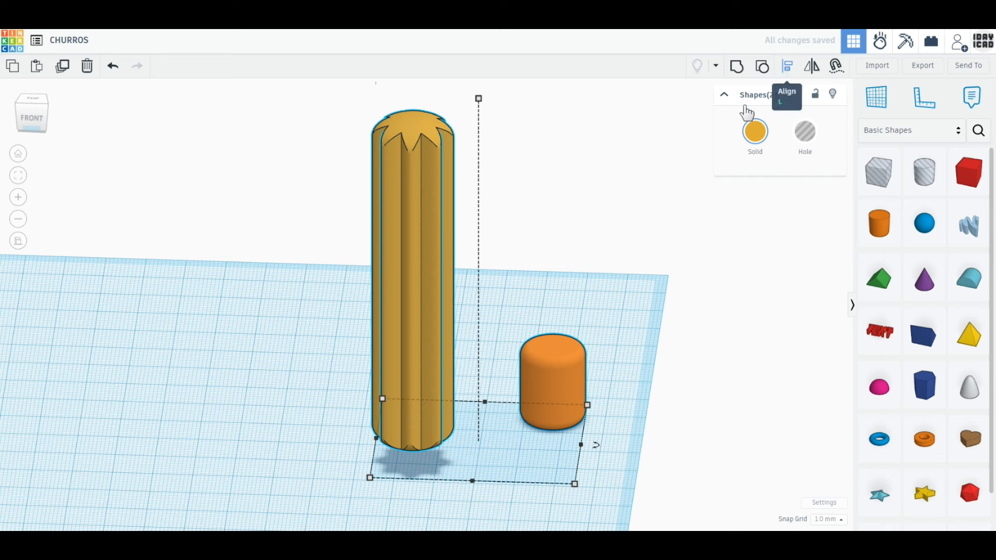
click(472, 485)
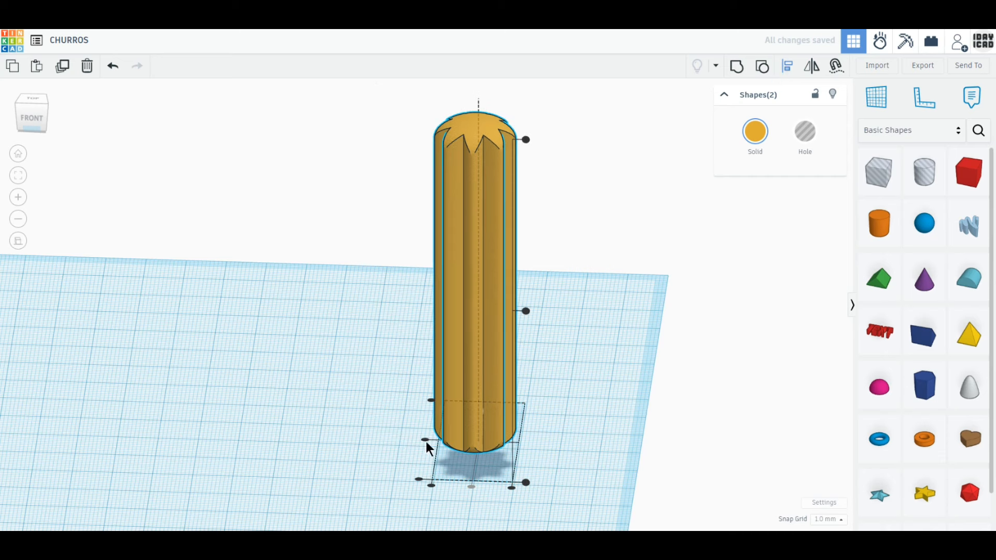
click(425, 441)
click(530, 291)
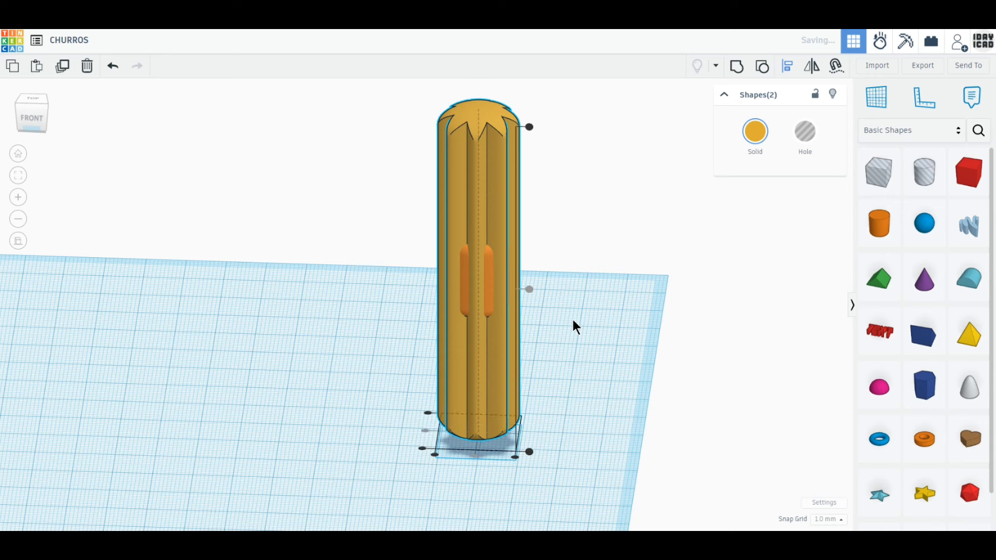
click(572, 319)
Step: Lower the churro and inner cylinder together by 2.5 mm onto the workplane, and shift them about 3.75 mm toward the front
drag(592, 415, 456, 234)
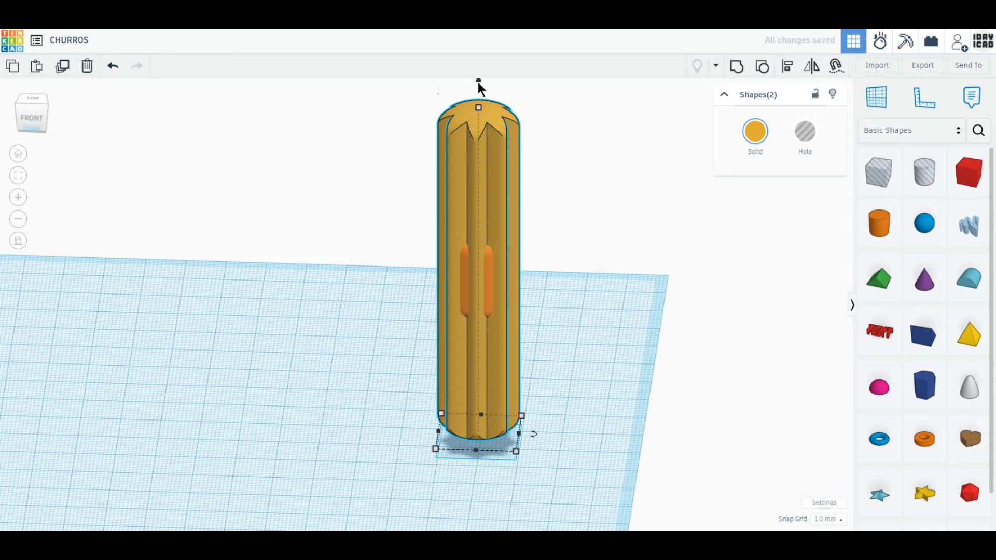
drag(477, 82, 478, 93)
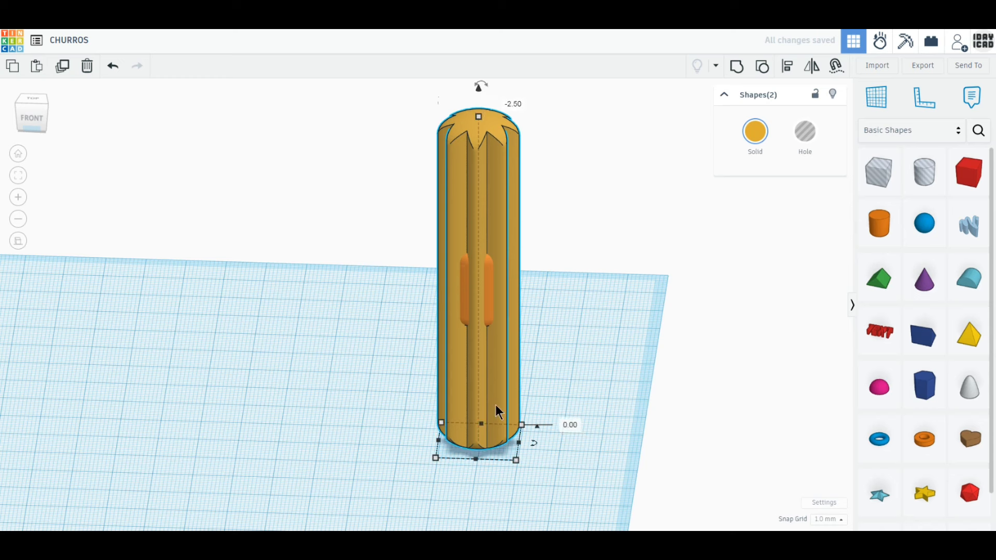
mouse_move(496, 406)
mouse_down()
mouse_move(507, 407)
mouse_move(493, 401)
mouse_up()
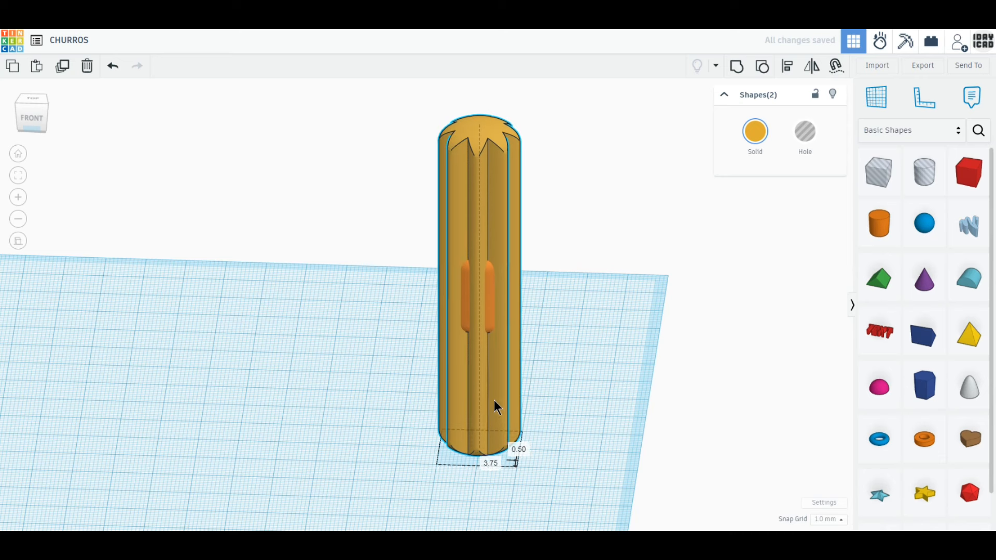
click(578, 413)
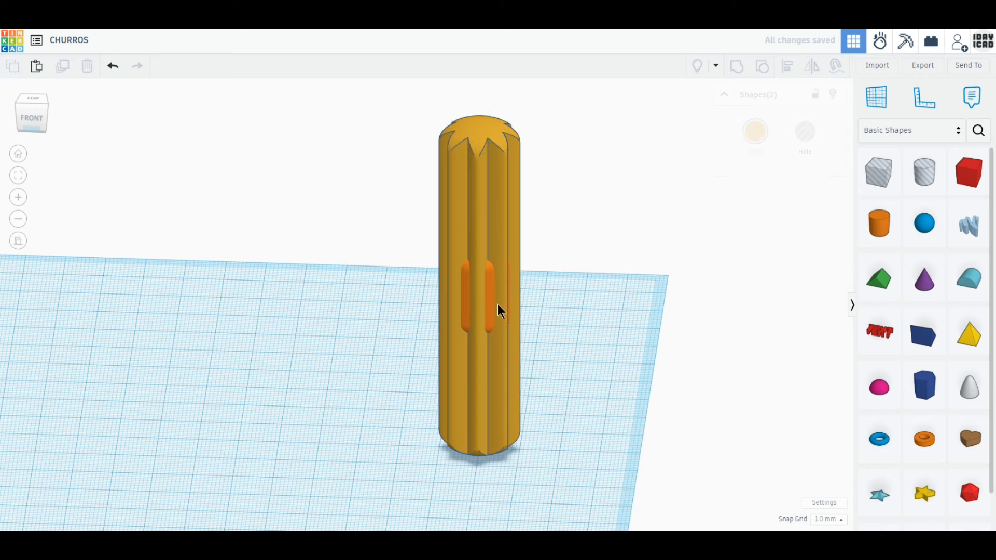
Step: Stretch the inner cylinder equally at both ends to a height of 76 mm, and color it pale yellow
click(494, 306)
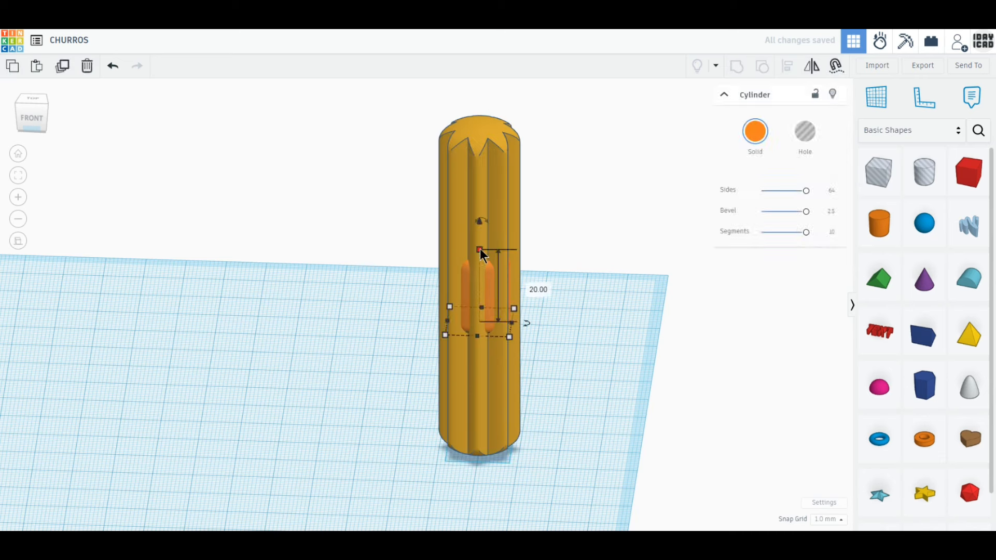
drag(480, 248, 477, 147)
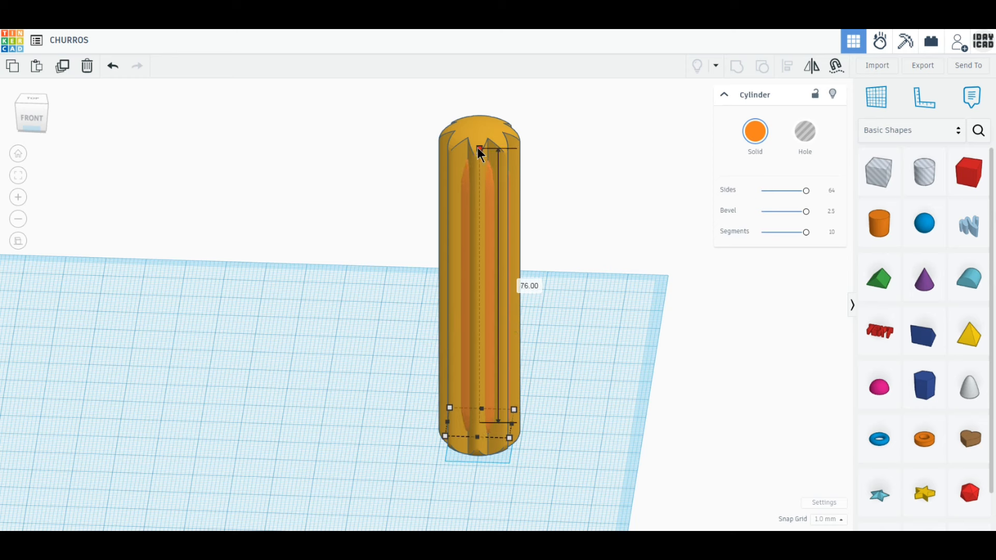
click(762, 136)
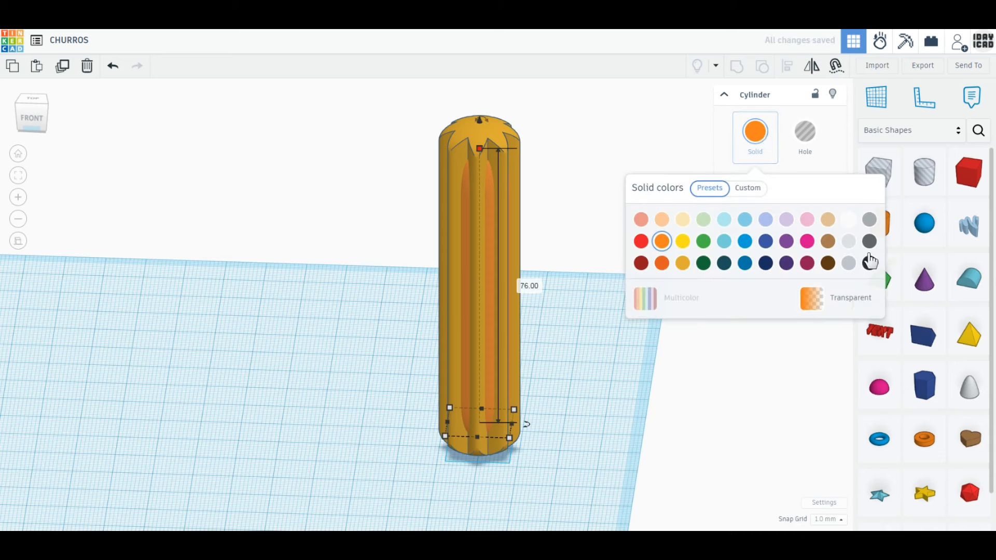
click(827, 220)
click(828, 241)
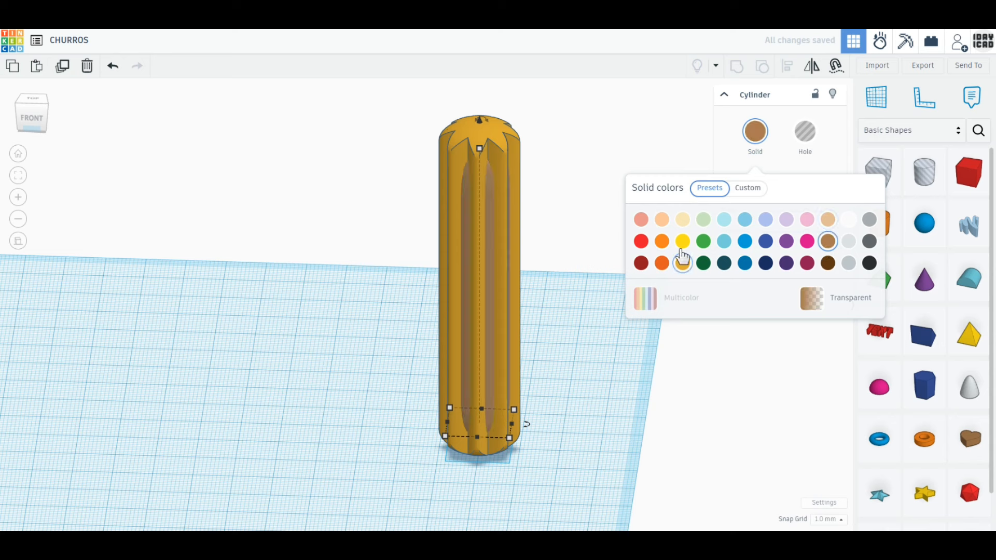
click(682, 221)
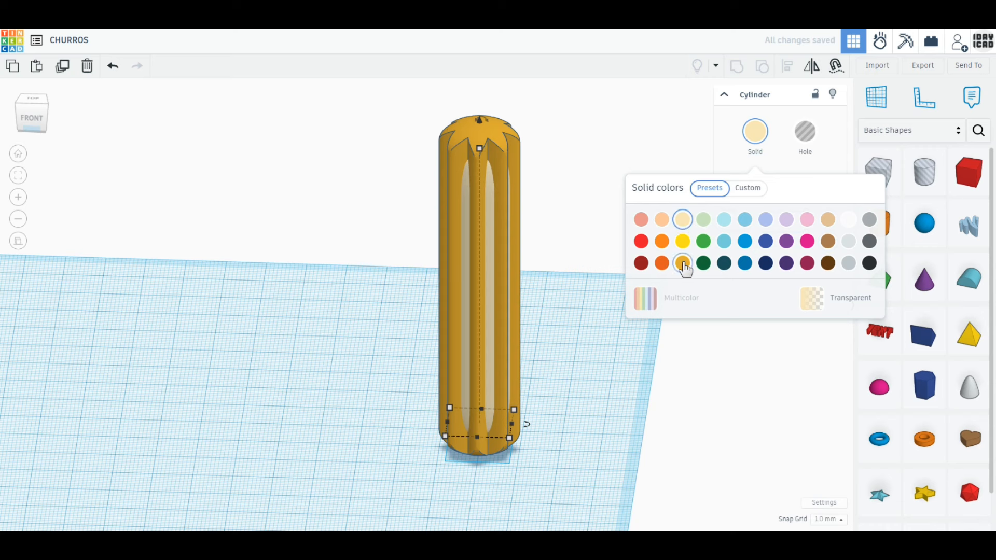
Step: Reduce the inner cylinder's width and depth to 14 mm
click(514, 438)
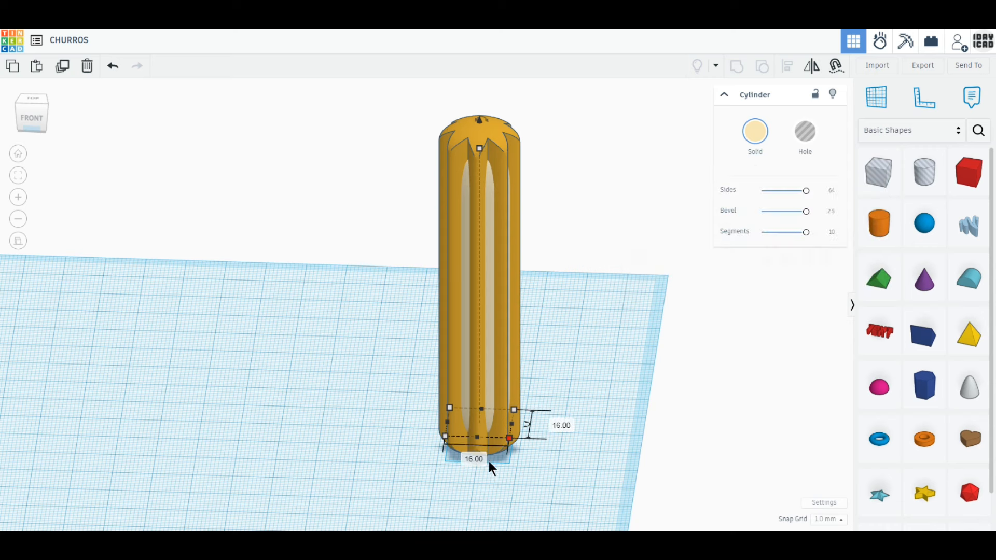
text(14)
key(Return)
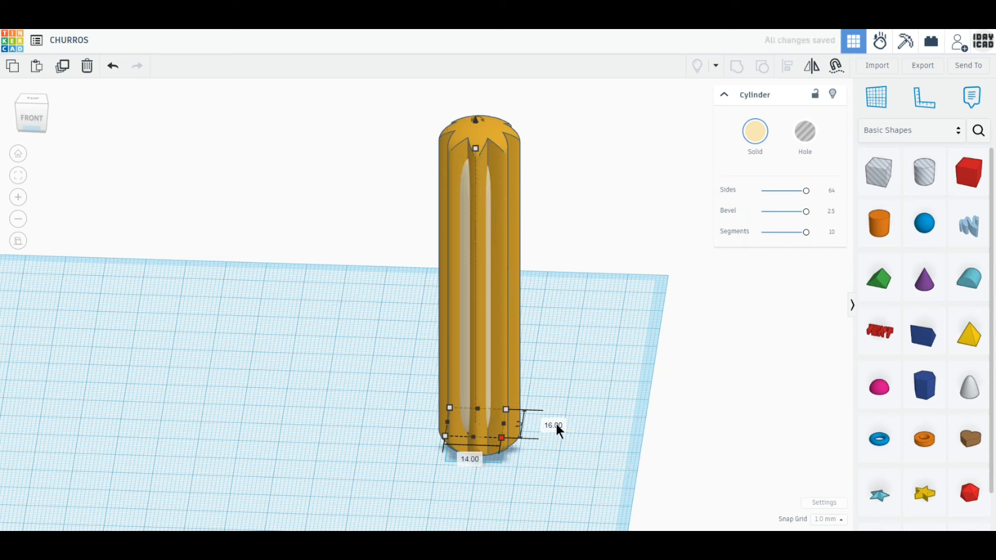
key(Return)
Step: Center the narrowed inner cylinder and the churro on each other along both horizontal axes
drag(570, 487, 411, 261)
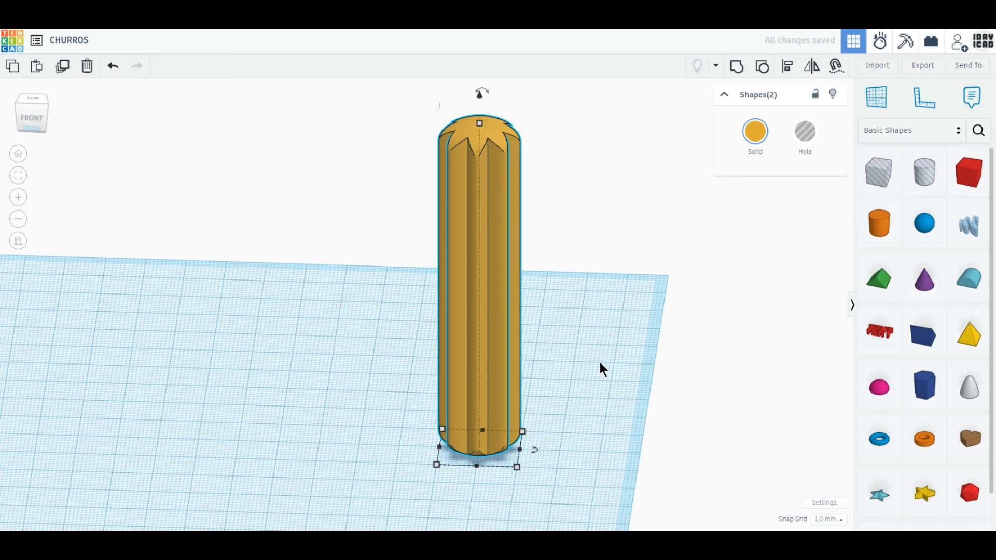
click(785, 77)
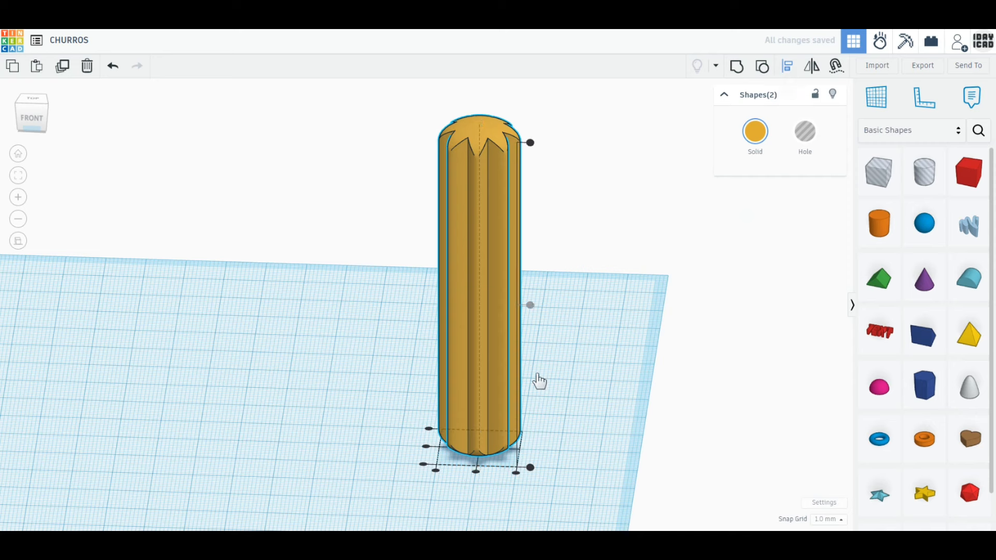
click(475, 472)
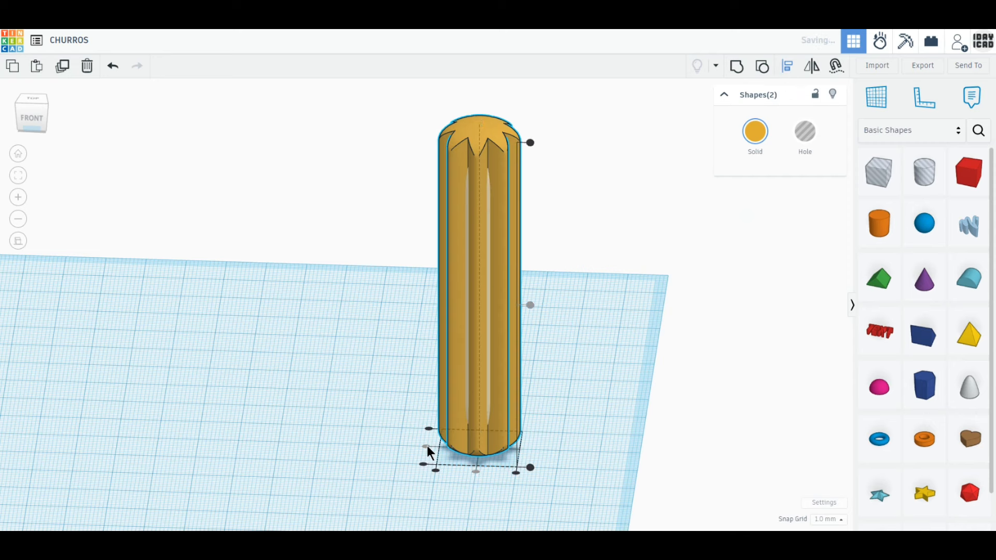
click(617, 402)
Step: Stretch the pale inner cylinder equally at both ends to nearly the churro's full length, keeping it inside the rounded tips
scroll(605, 450, down, 3)
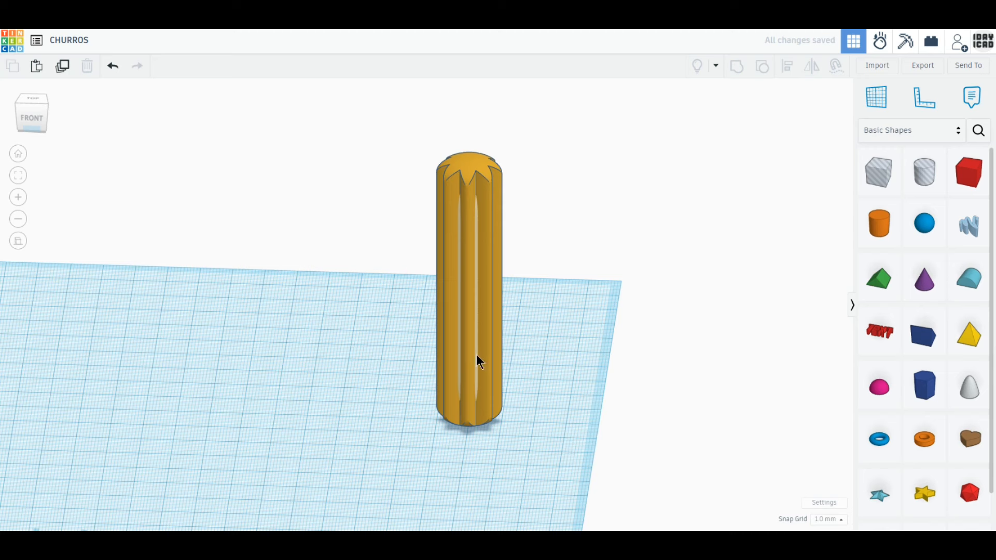
click(476, 355)
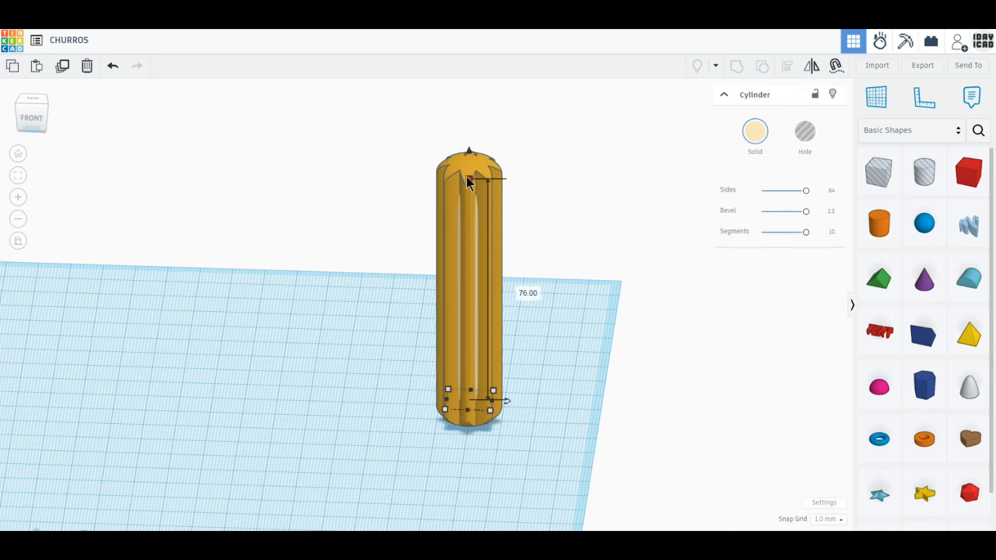
drag(473, 162, 473, 158)
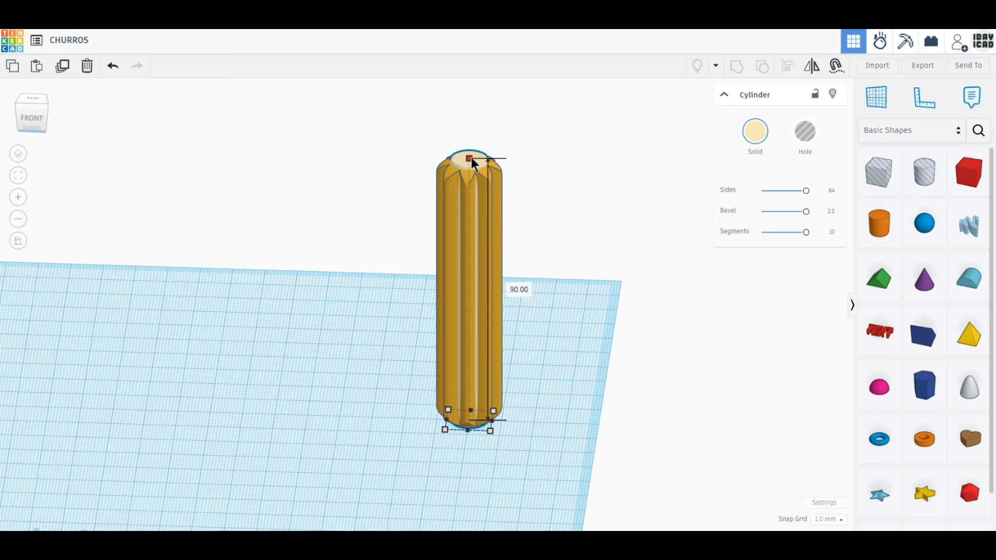
click(588, 307)
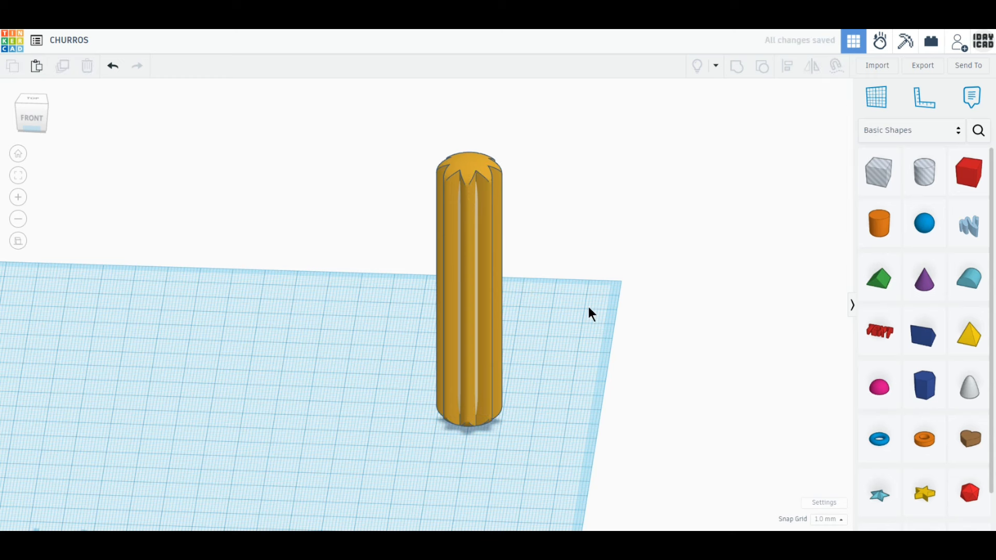
Step: Group the churro with its inner filling cylinder and set the group to multicolor so both original colors are kept
drag(607, 463, 548, 345)
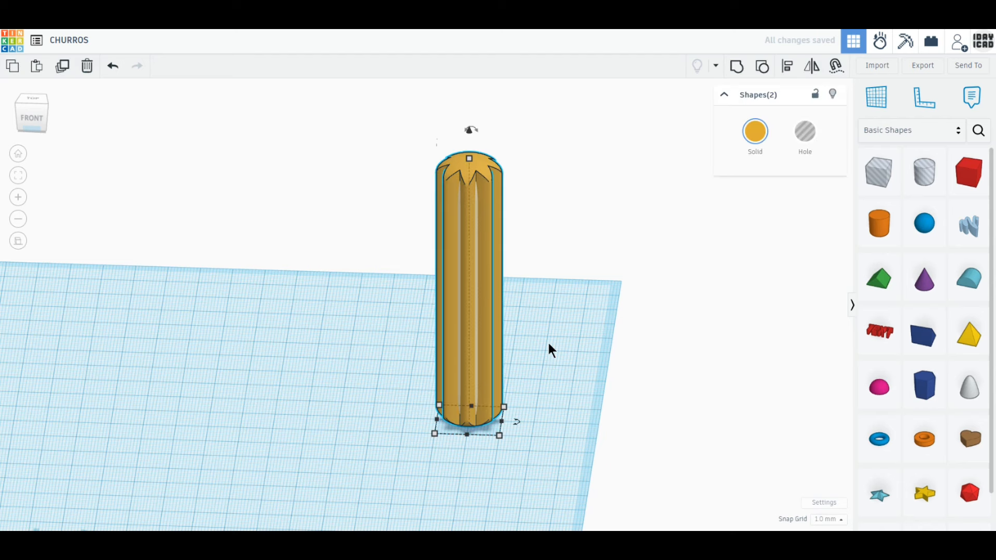
click(739, 75)
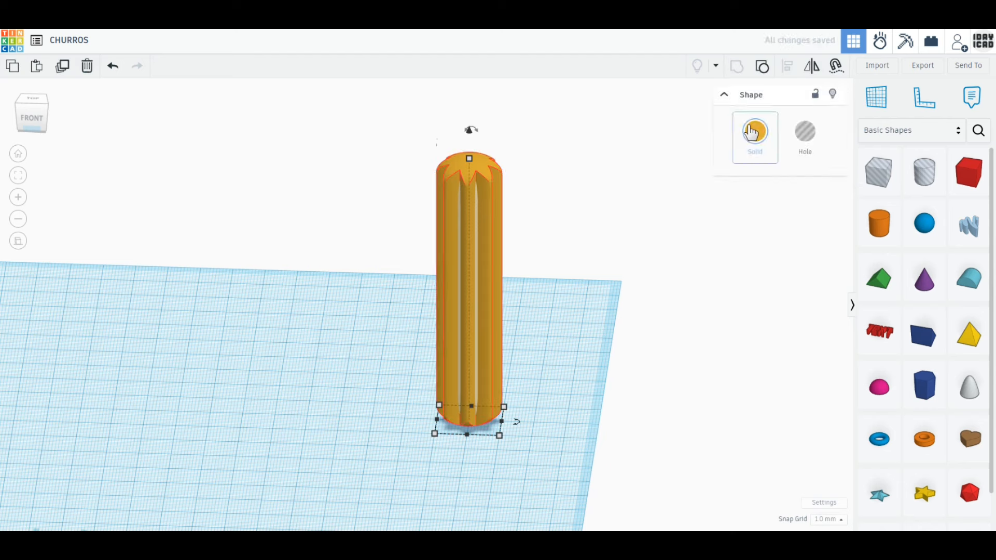
click(755, 132)
click(684, 309)
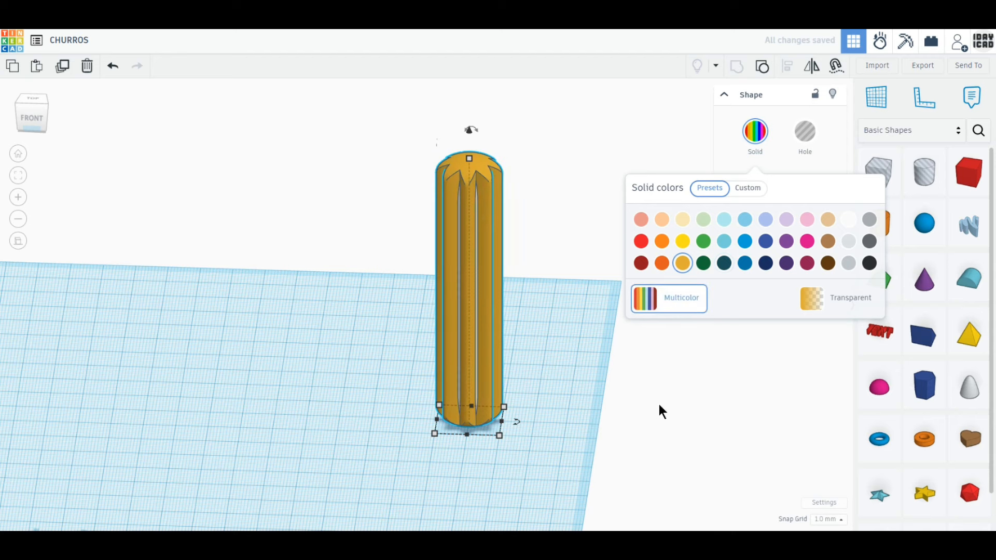
click(656, 407)
Step: Place a cone on the workplane beside the churro and set its top radius to 8
right_drag(633, 433, 333, 422)
middle_drag(332, 421, 507, 442)
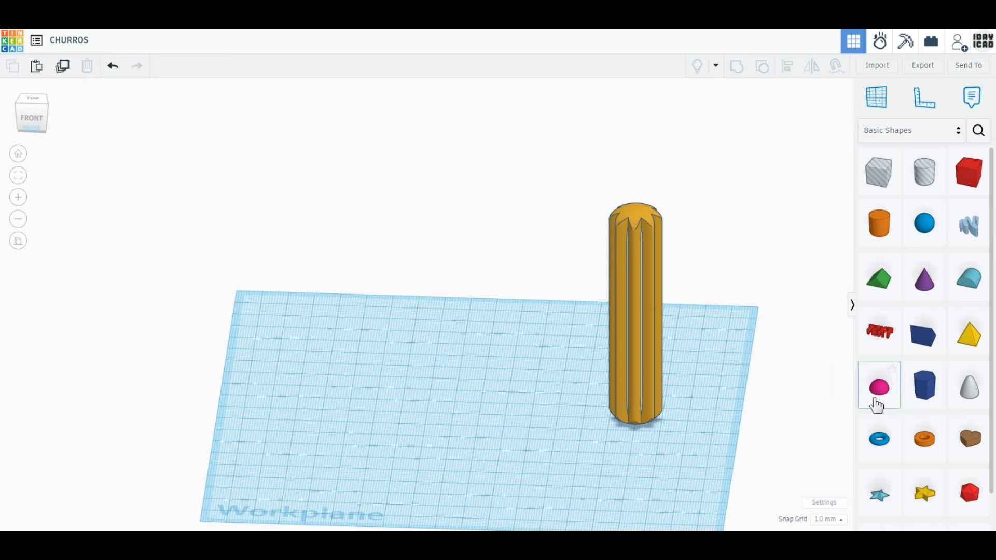
click(923, 290)
click(445, 384)
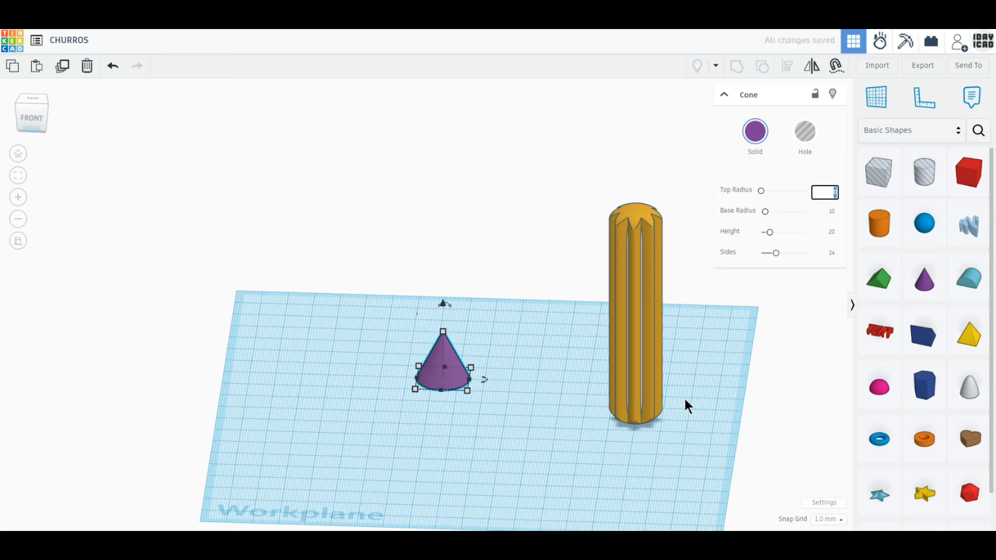
text(8)
key(Return)
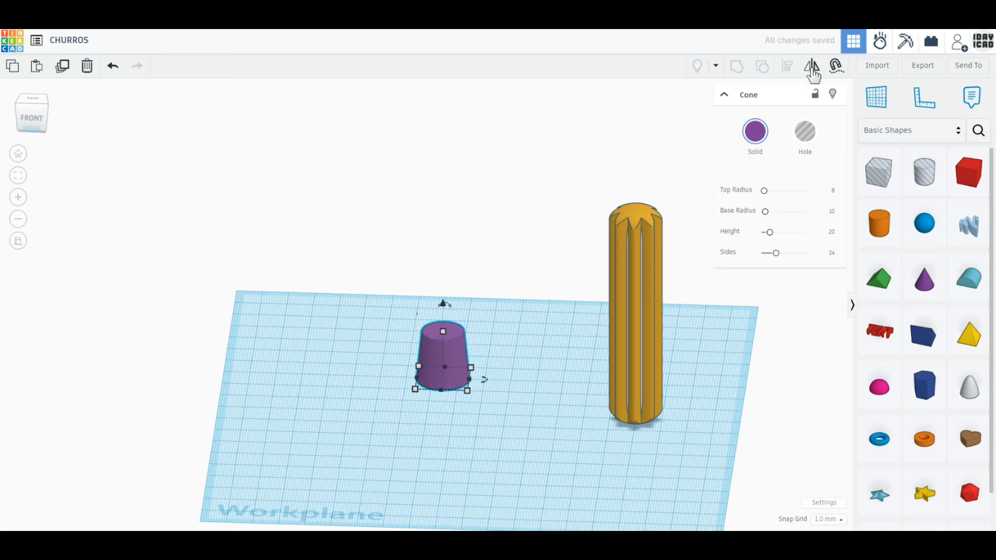
Step: Flip the truncated cone upside down and raise its number of sides to 64
click(811, 68)
click(812, 68)
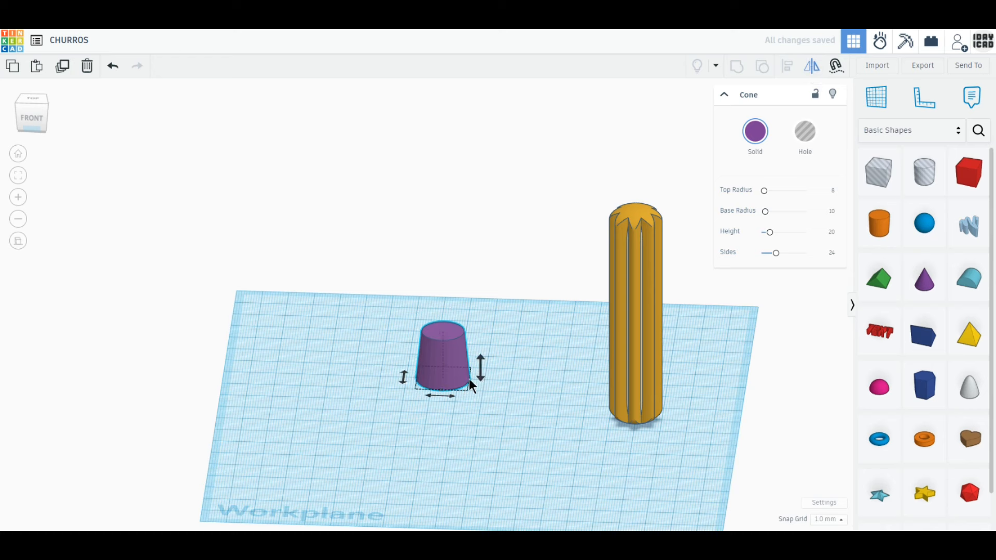
click(480, 380)
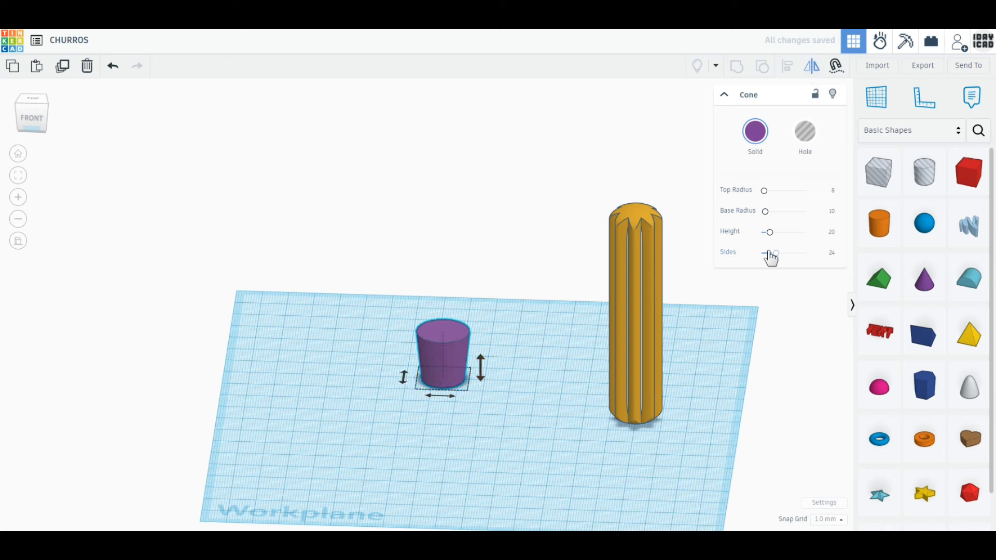
drag(779, 257, 844, 254)
Step: Set the flipped cone's width and depth to 120 mm each
click(475, 428)
click(29, 105)
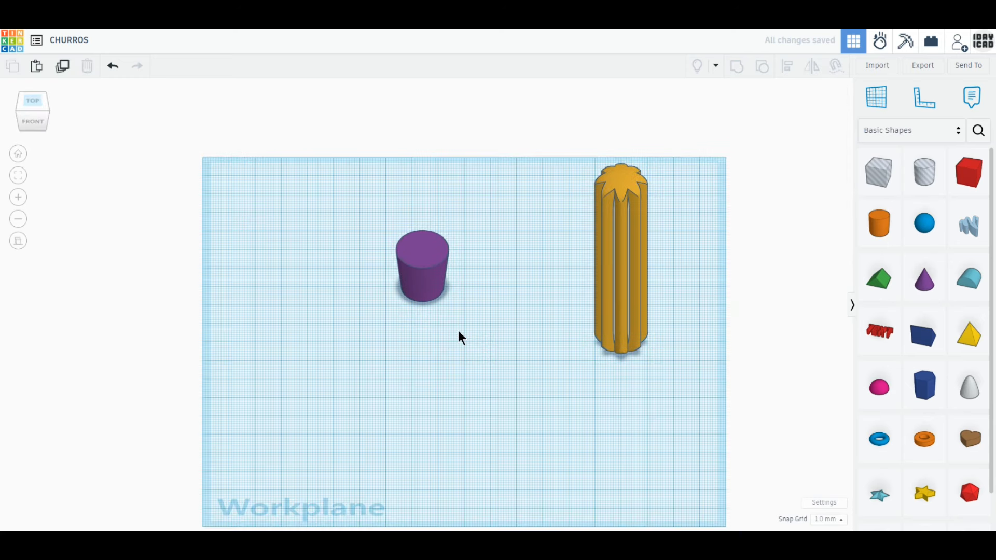
click(419, 278)
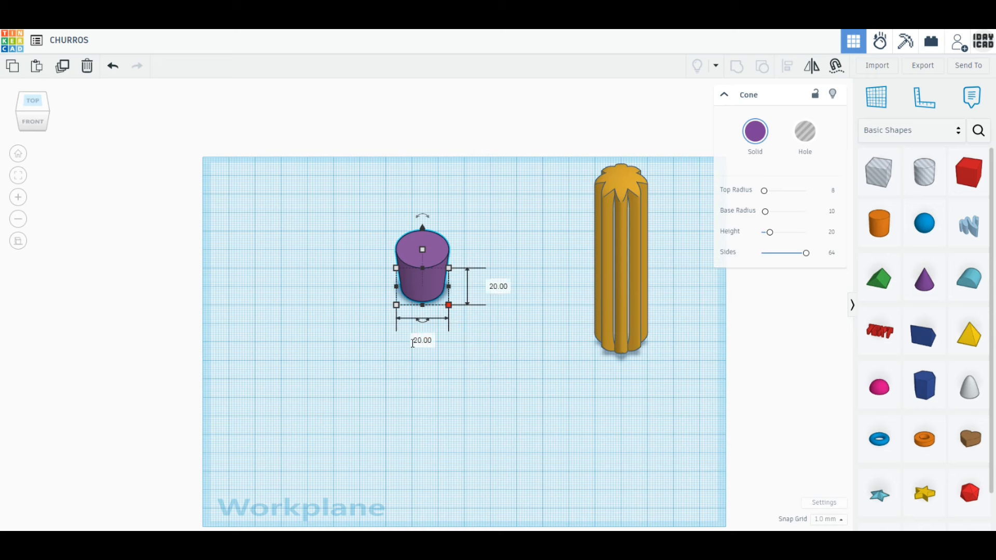
key(Tab)
text(120)
key(Return)
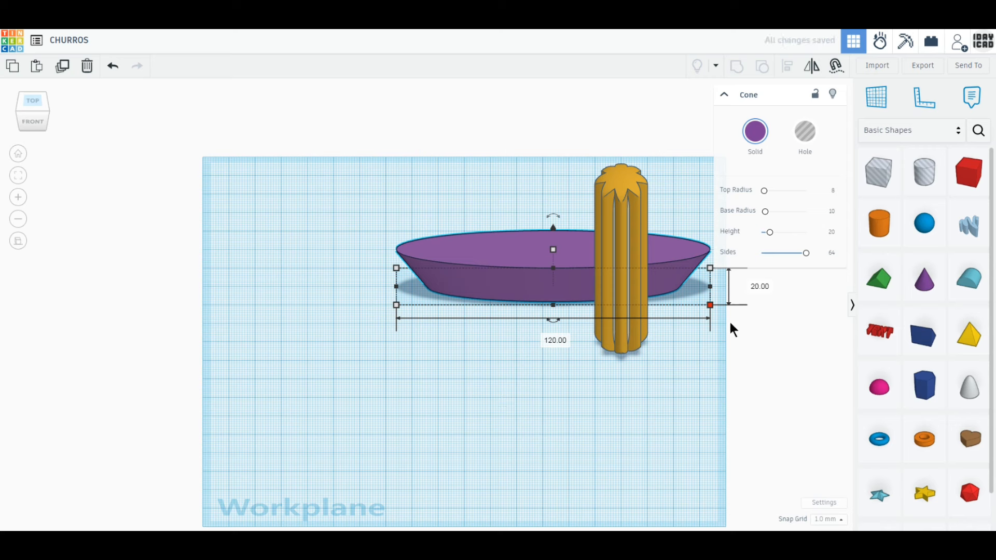
text(120)
key(Return)
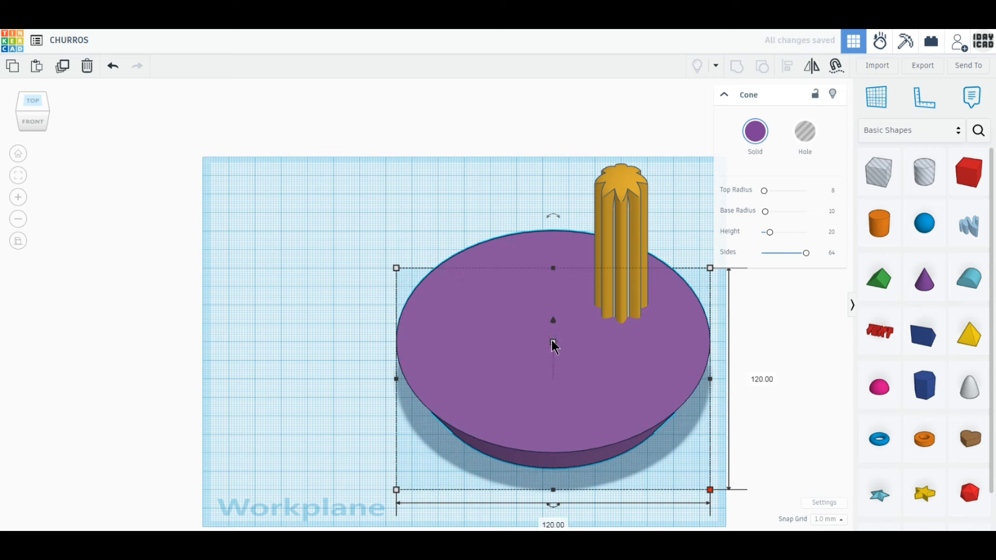
Step: Set the flipped cone's height to 50 mm
mouse_move(553, 343)
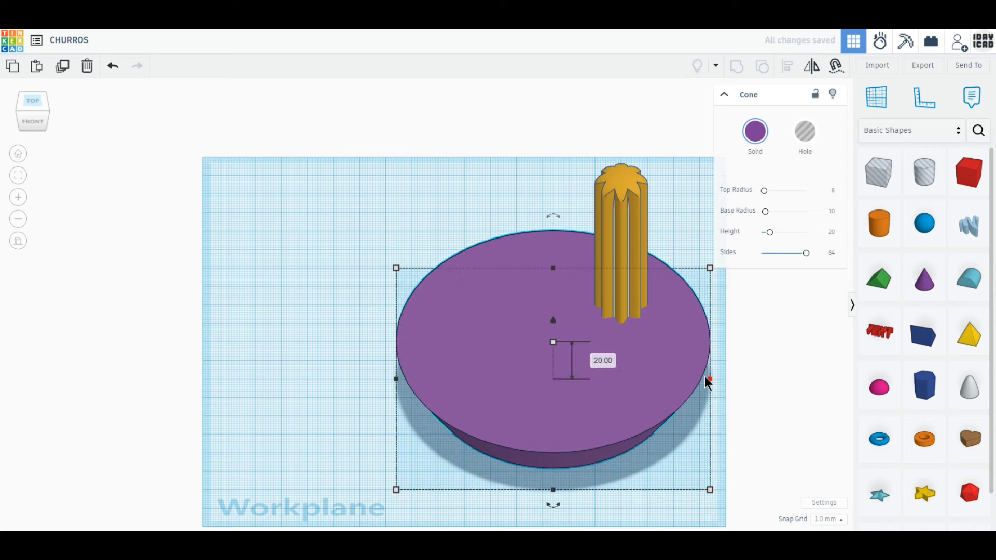
click(600, 361)
text(40)
key(Return)
click(596, 346)
text(50)
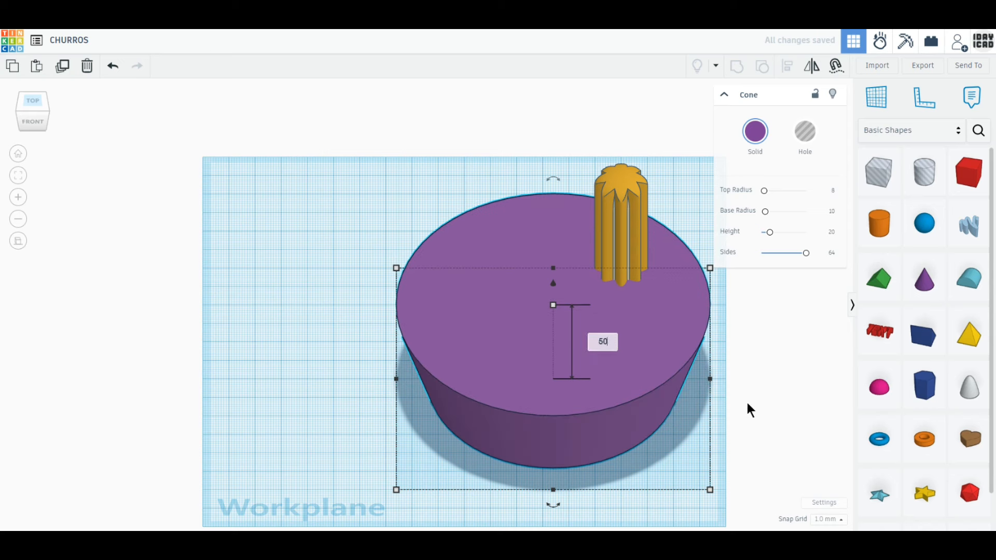
key(Return)
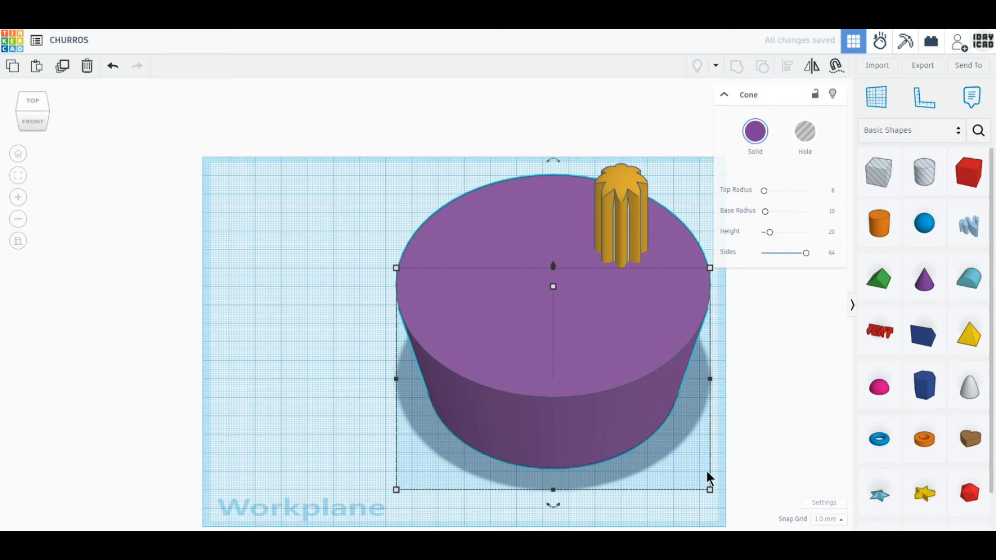
Step: Make a slightly smaller hole copy of the cone for the bowl's interior, and move the solid cone about 47 mm aside
drag(708, 487, 698, 481)
drag(548, 283, 548, 289)
drag(685, 313, 547, 318)
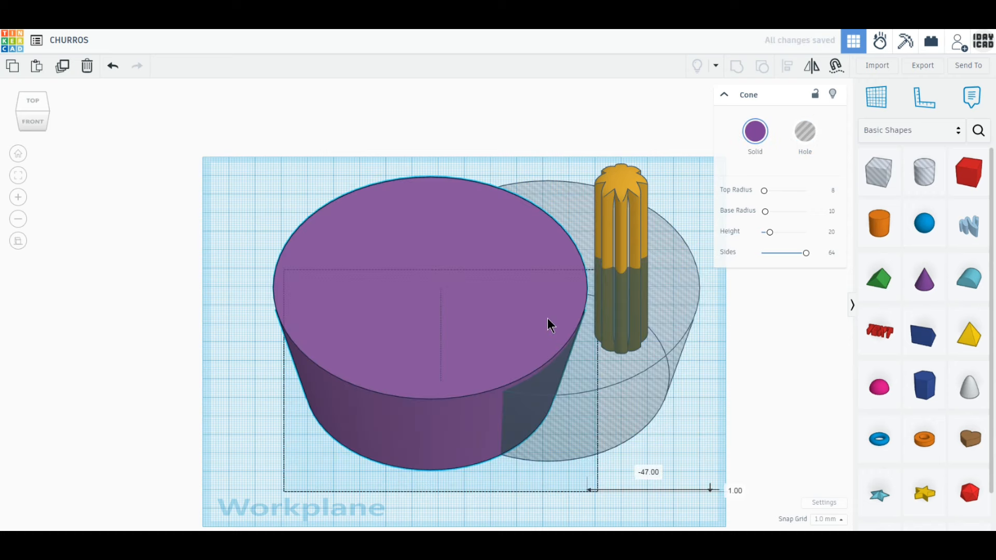
Step: Center the solid cone and the hole cone on each other along both horizontal axes, with their tops aligned
shift+click(553, 435)
middle_drag(553, 435, 552, 393)
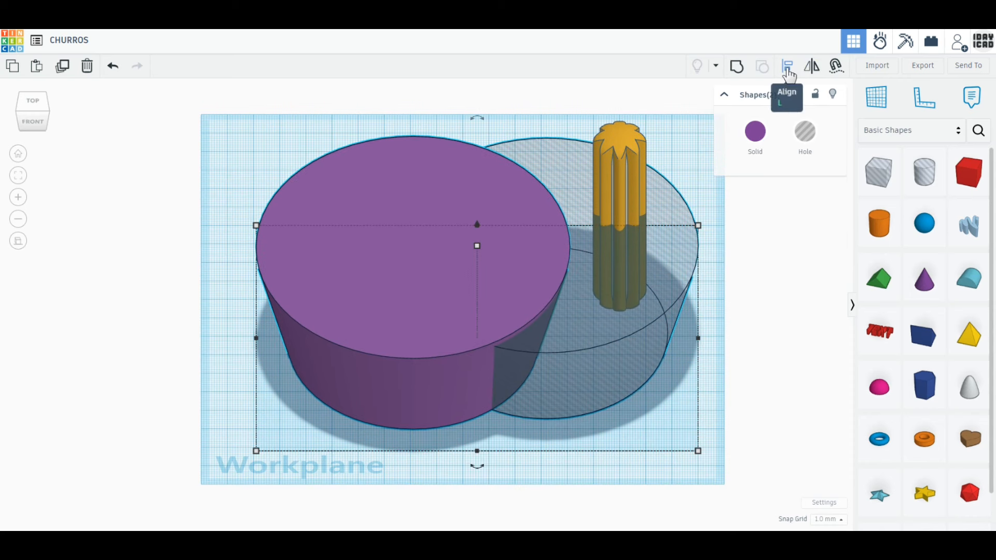
click(787, 67)
click(476, 461)
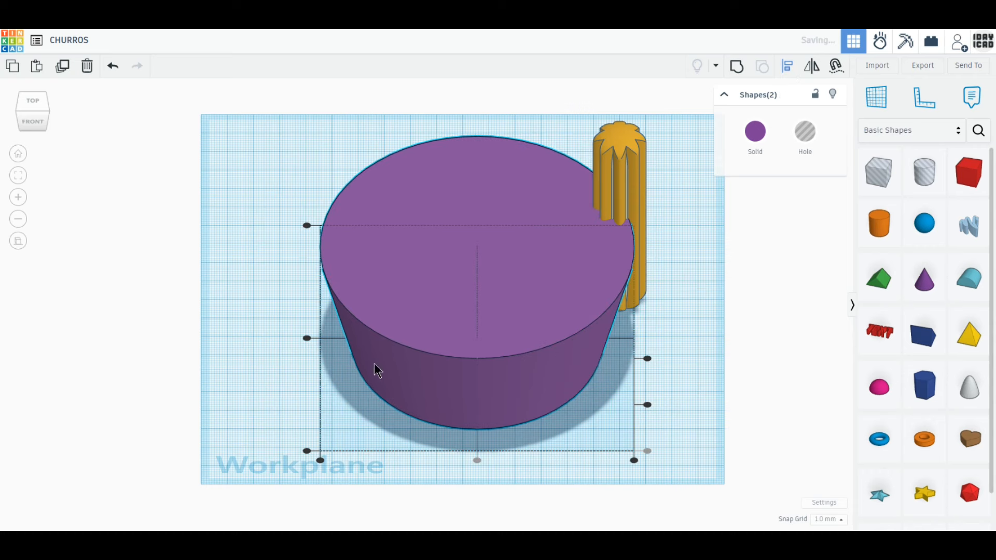
click(647, 358)
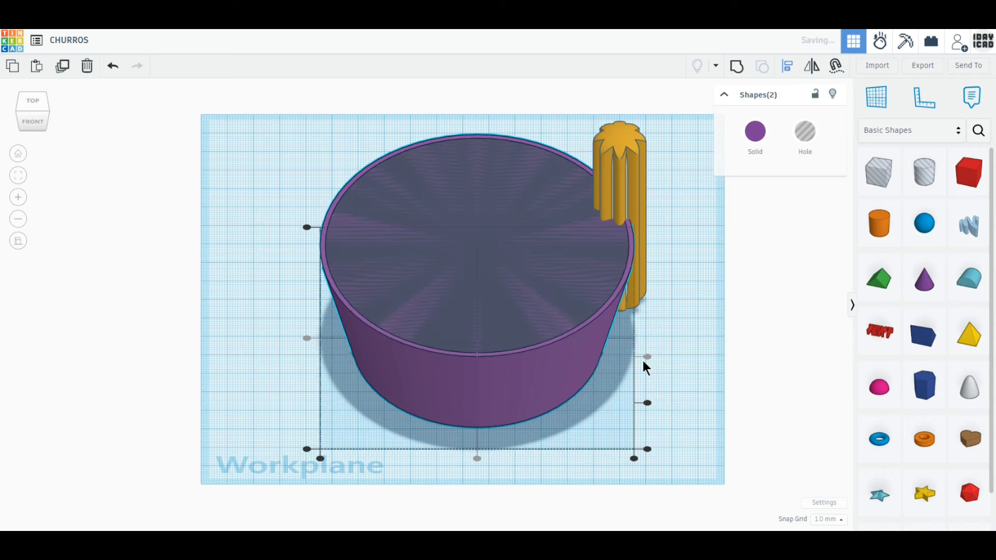
click(630, 412)
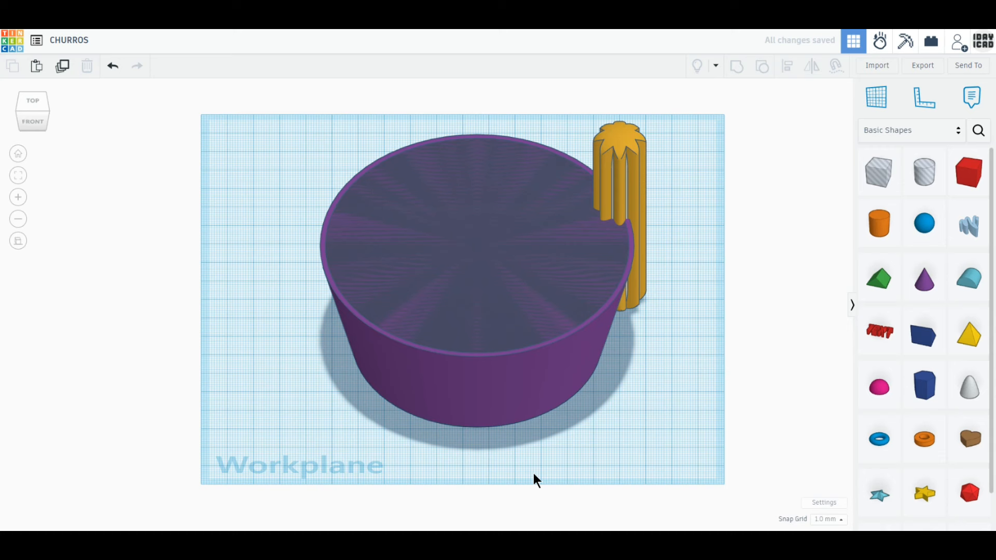
Step: Duplicate the aligned solid and hole cones in place, and group one pair into a hollow bowl
click(569, 356)
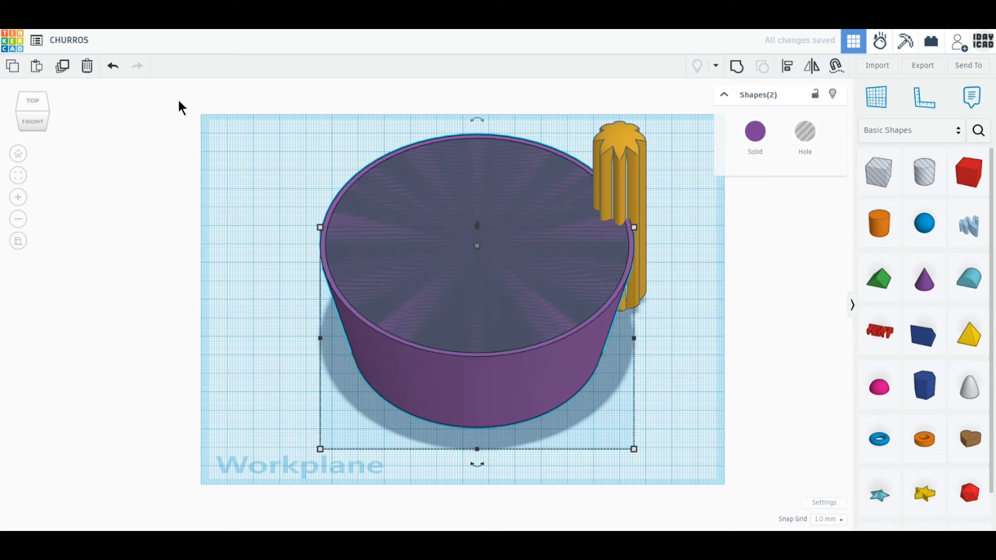
click(63, 71)
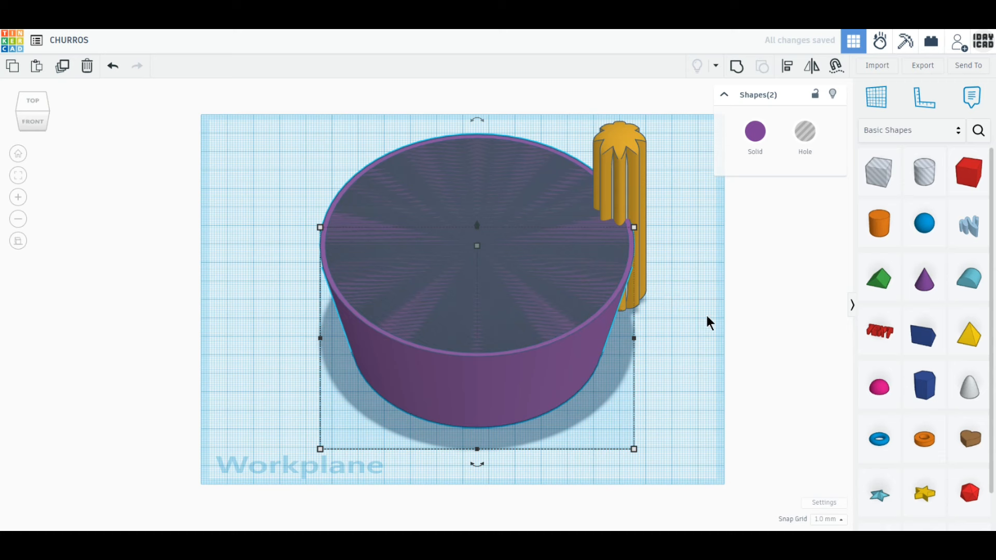
click(754, 133)
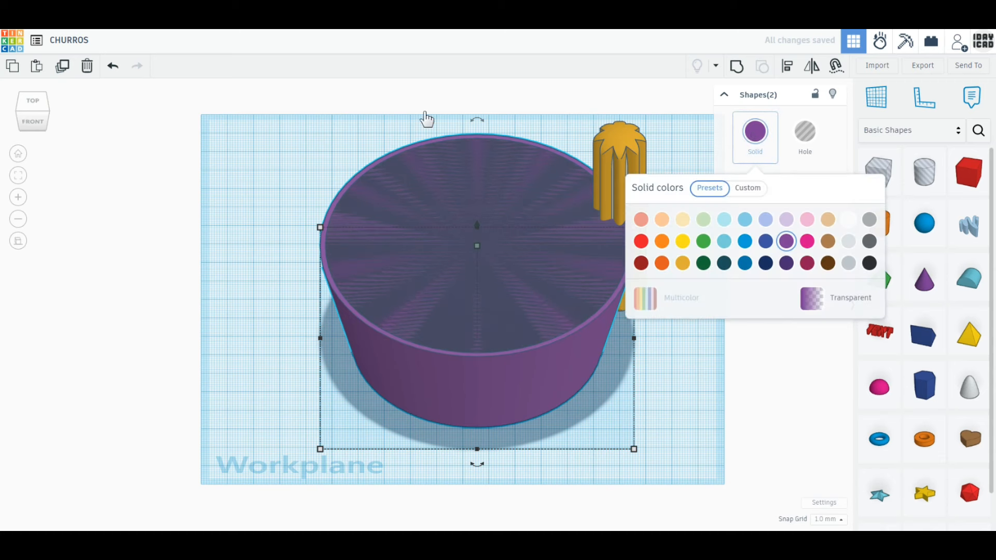
click(113, 68)
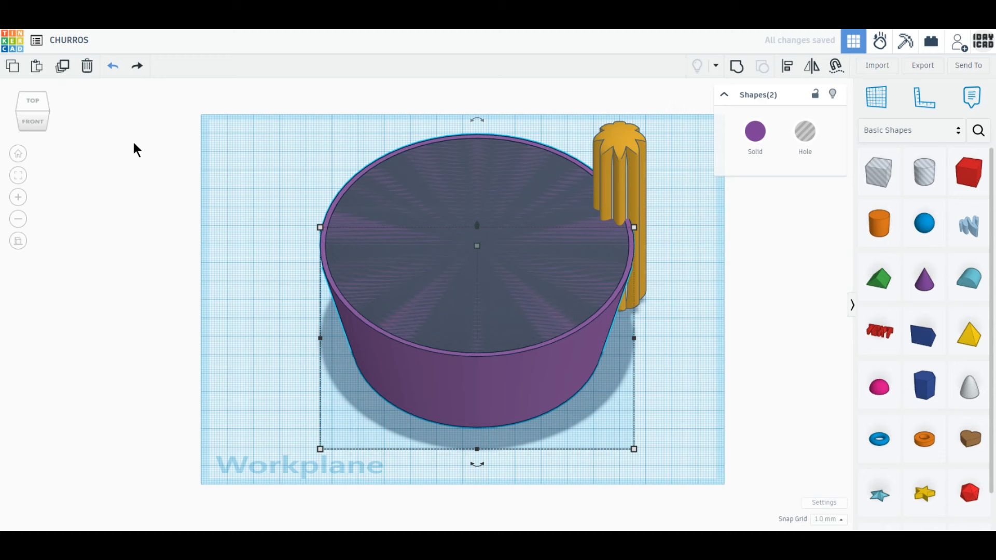
click(733, 67)
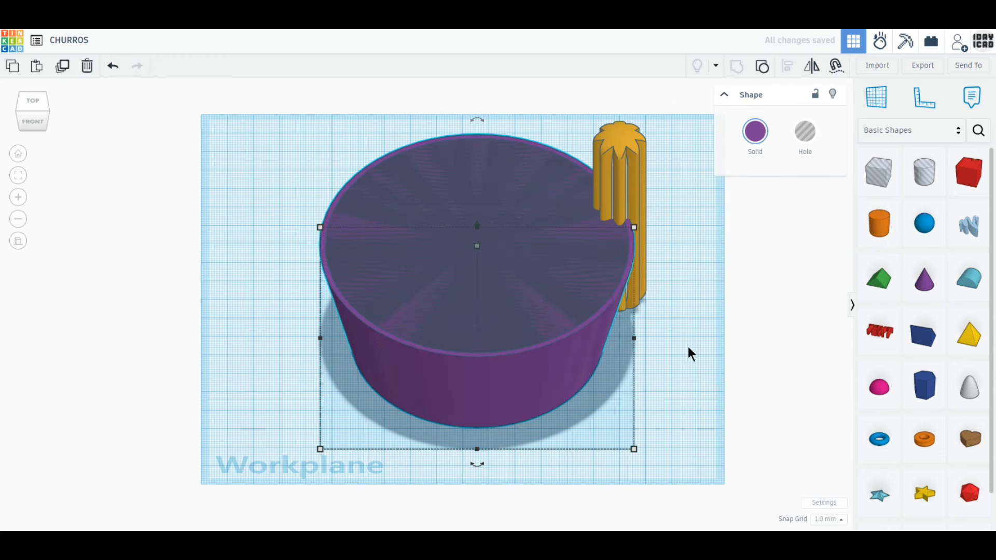
Step: Separate the hollow bowl from the leftover solid and hole cones, and delete both leftovers
drag(534, 380, 313, 386)
drag(591, 397, 723, 401)
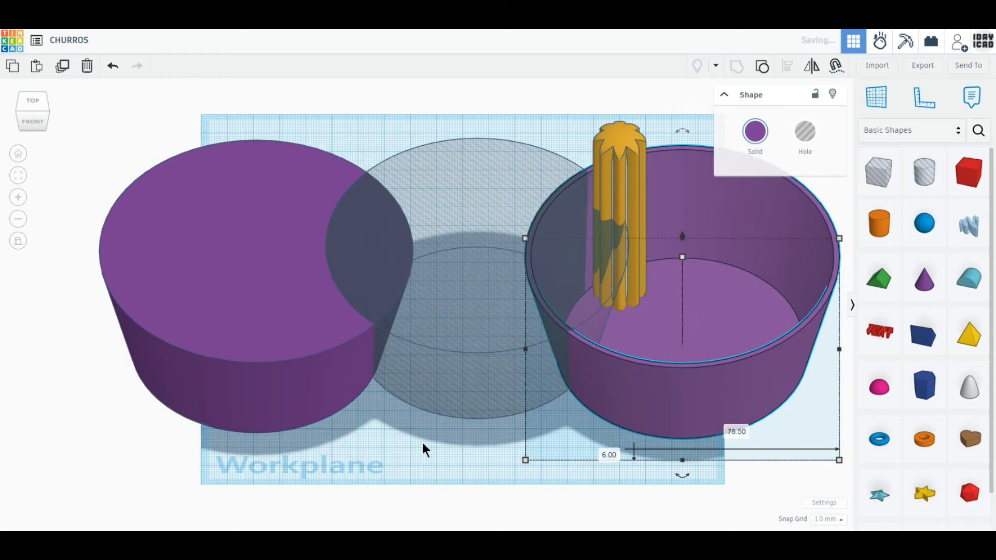
drag(424, 449, 204, 142)
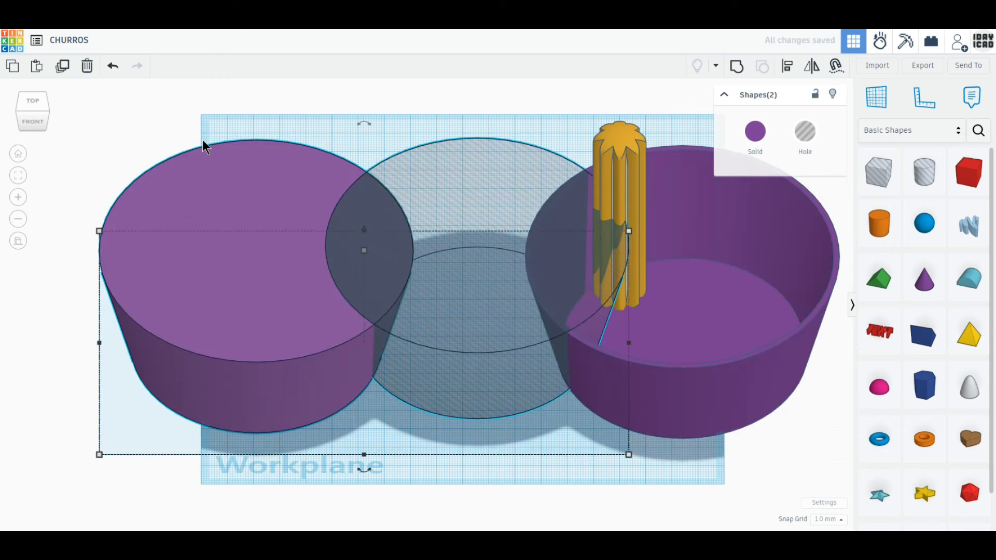
click(87, 69)
Step: Color the bowl white and move it fully onto the workplane beside the churro
click(680, 352)
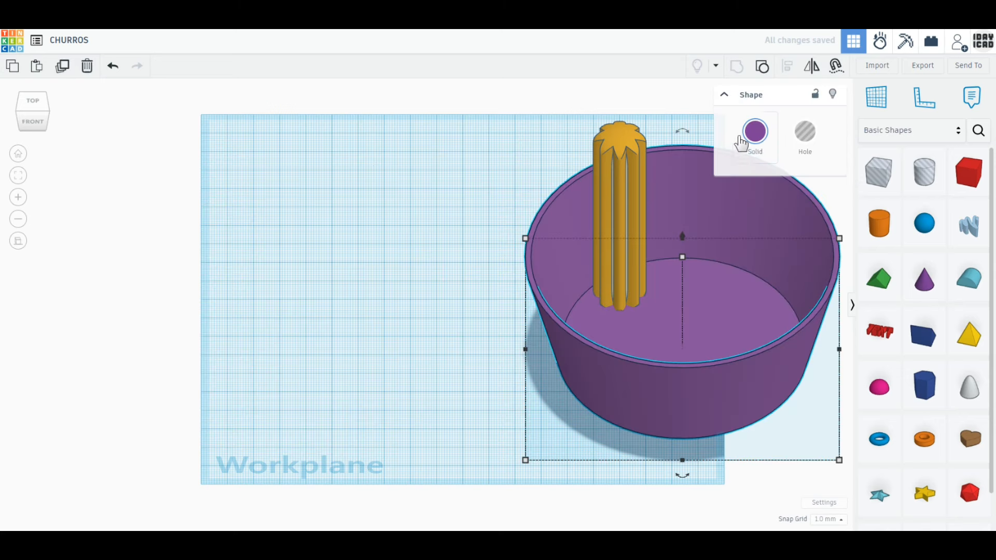
click(749, 136)
click(849, 219)
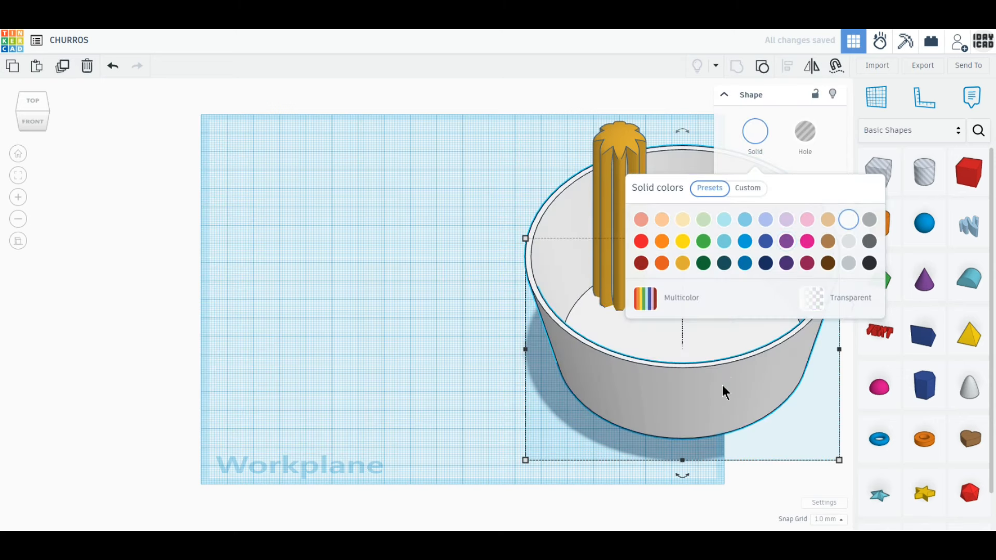
drag(721, 385, 442, 362)
click(622, 242)
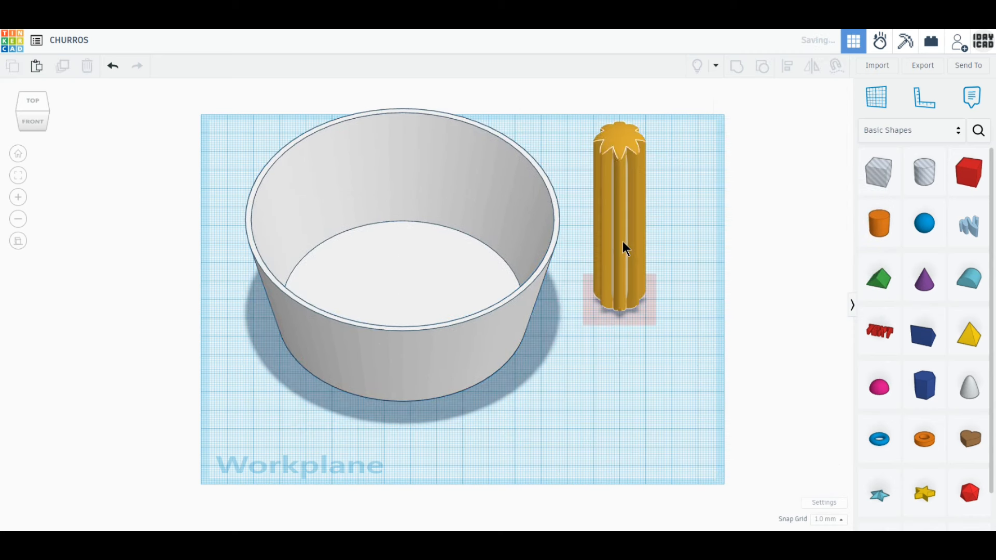
click(601, 344)
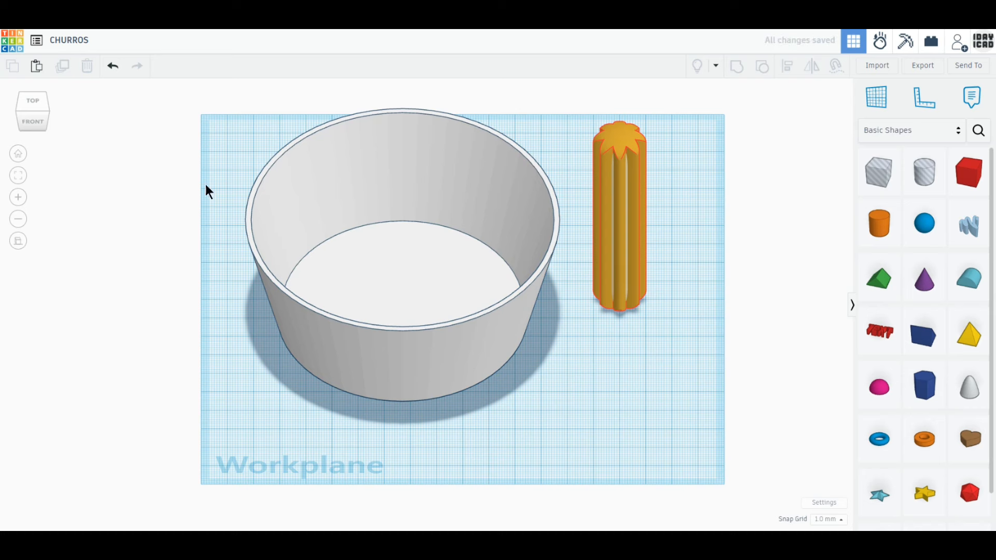
Step: From the front view, tilt the churro 22.5° so its upper end leans away from the bowl
click(29, 124)
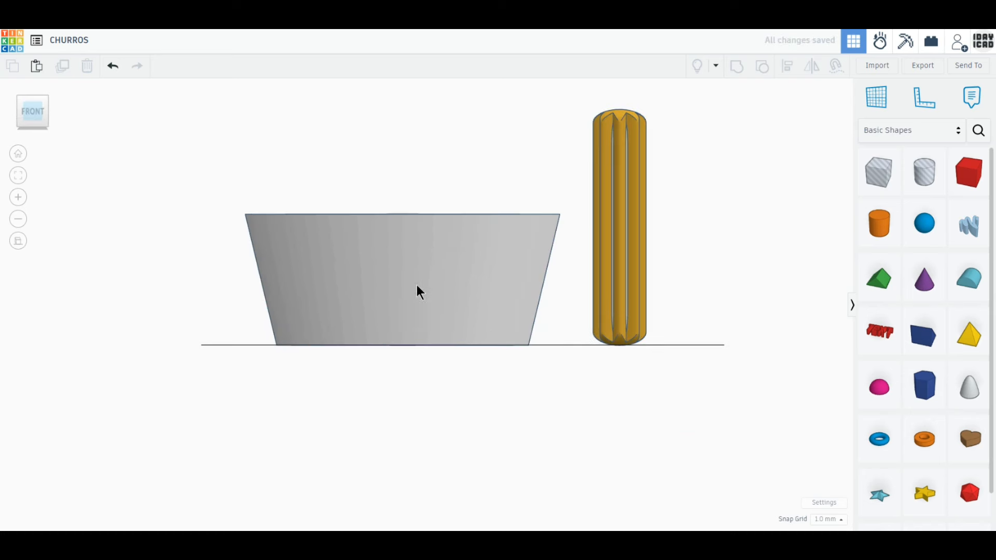
click(638, 360)
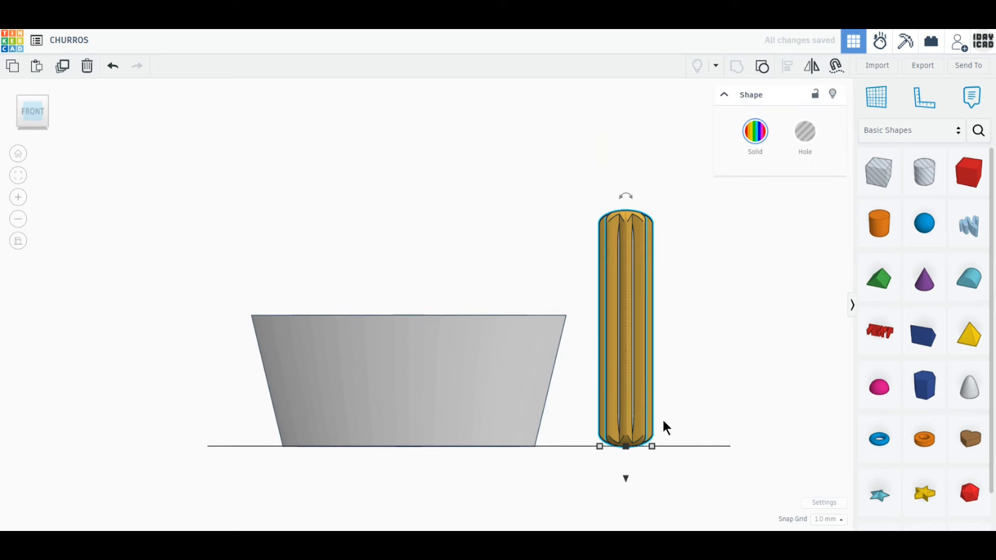
drag(627, 182, 680, 191)
Step: From above, position the tilted churro over the bowl's side rim, set its length along the tilt to 50 mm, and center it front to back
click(26, 90)
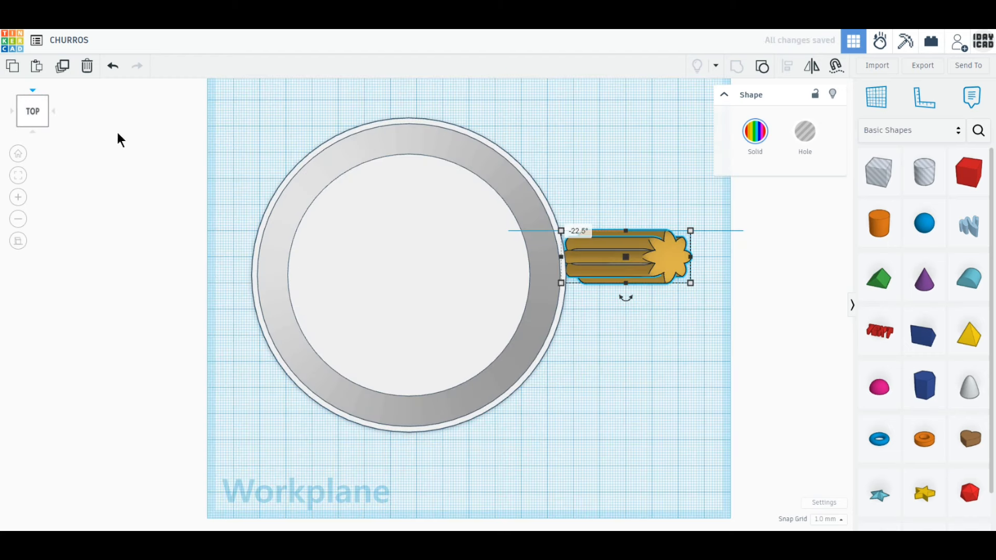
mouse_move(407, 331)
mouse_down()
mouse_move(422, 340)
mouse_move(412, 338)
mouse_up()
drag(642, 258, 569, 292)
mouse_move(618, 318)
click(561, 366)
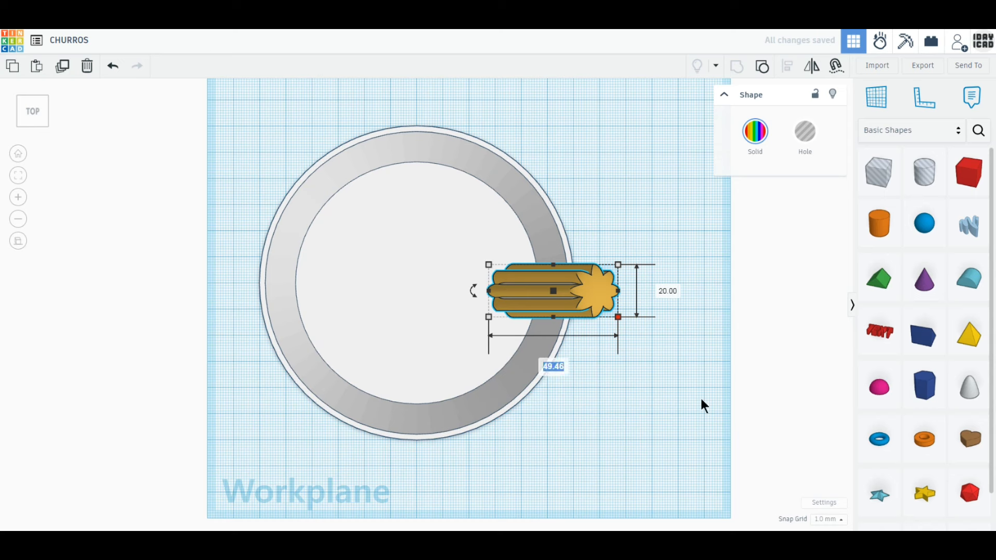
text(50)
key(Return)
drag(597, 310, 589, 295)
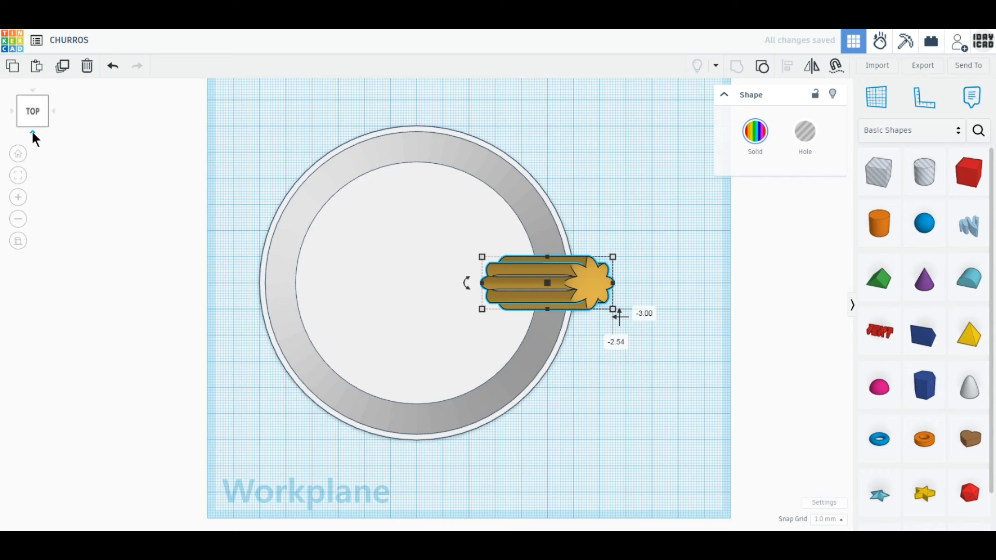
Step: From the front, shift the churro 6 mm inward so it leans against the bowl's inner wall, and raise it slightly
click(32, 132)
drag(578, 293, 573, 294)
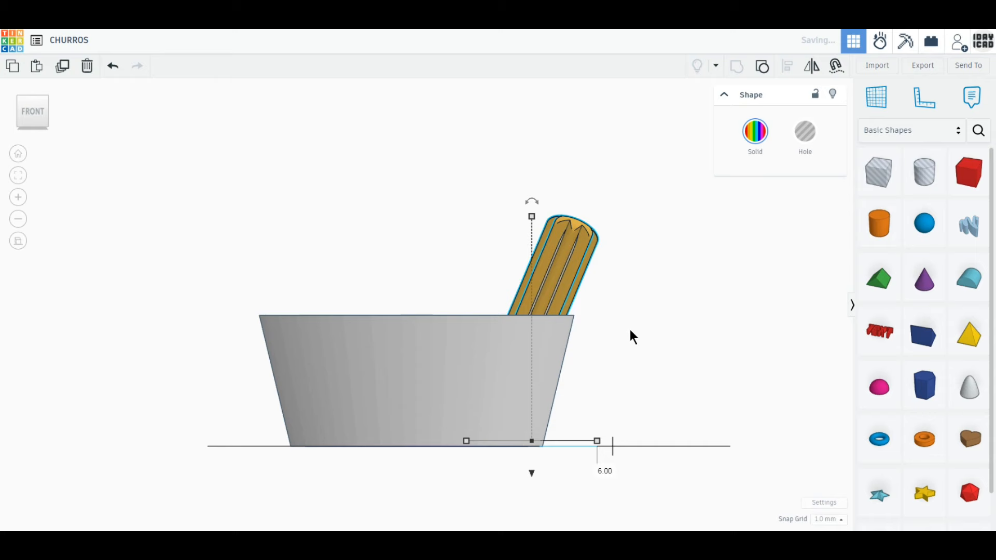
click(30, 99)
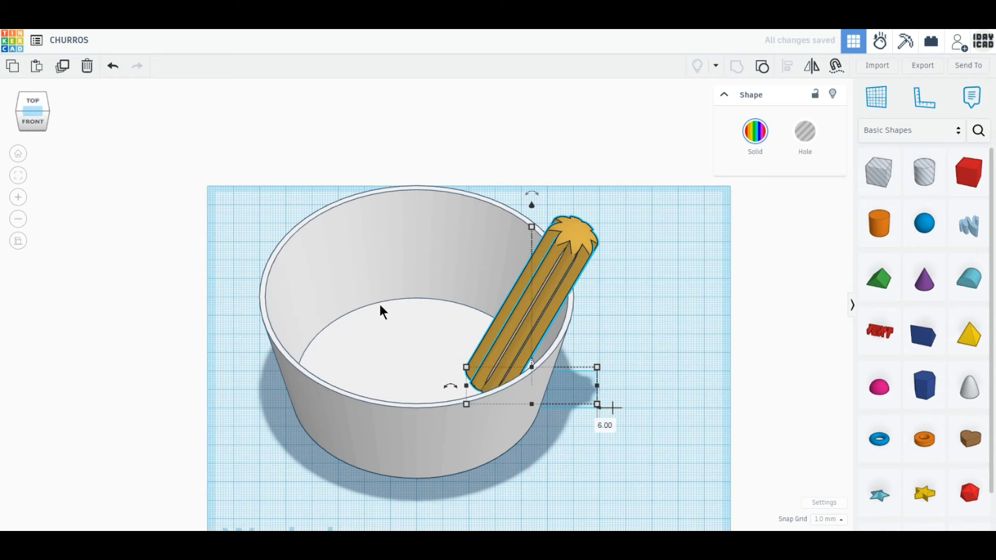
drag(530, 207, 527, 204)
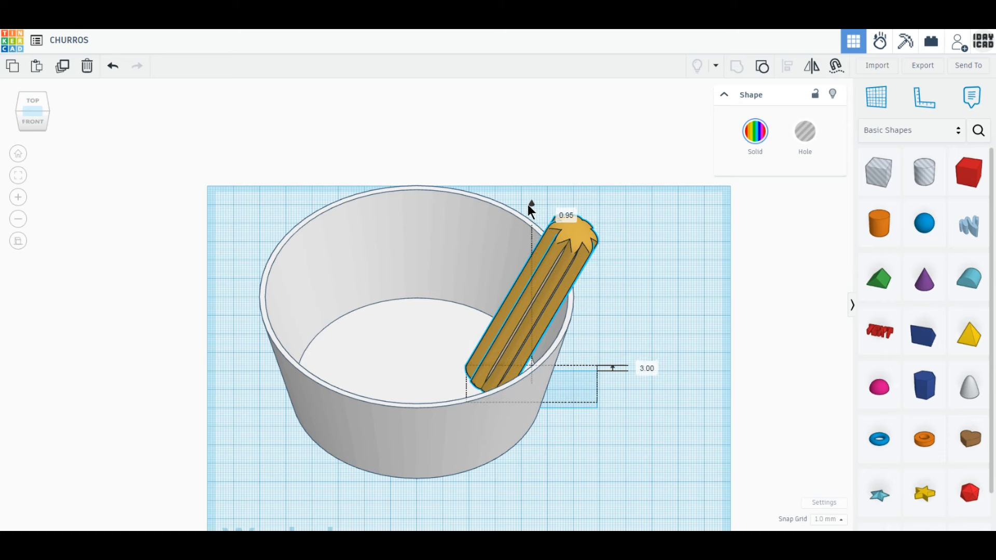
Step: Duplicate the leaning churro in place and mirror the copy left to right
click(62, 68)
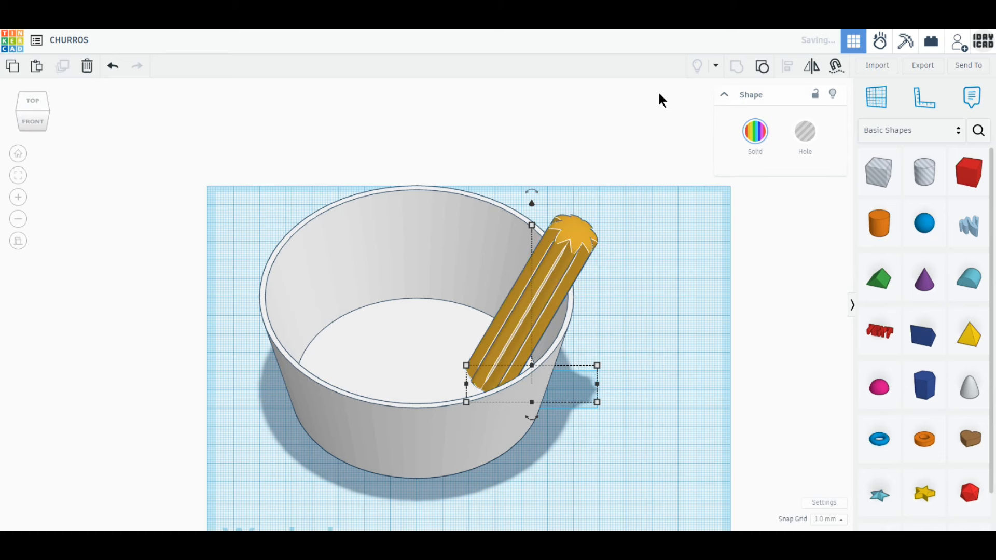
click(811, 68)
click(534, 412)
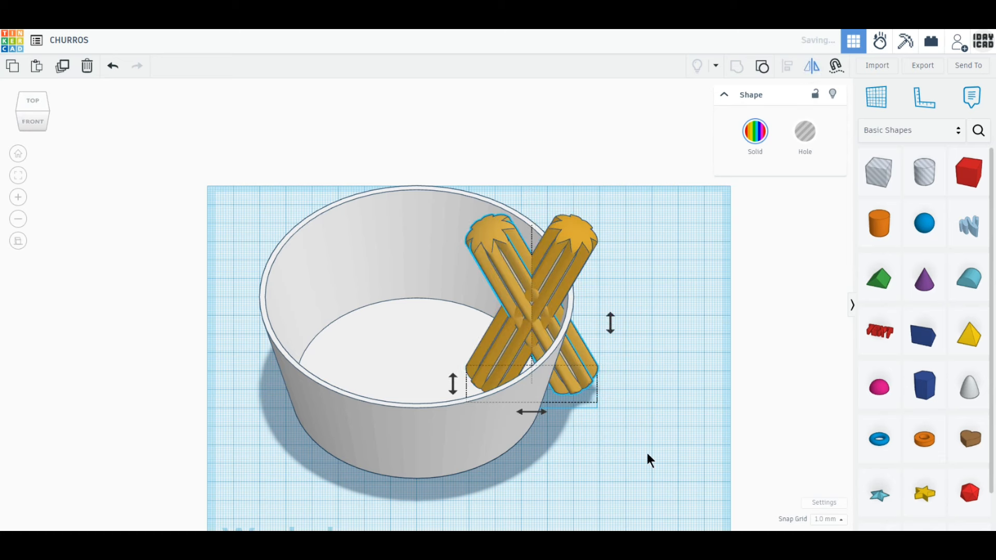
click(67, 198)
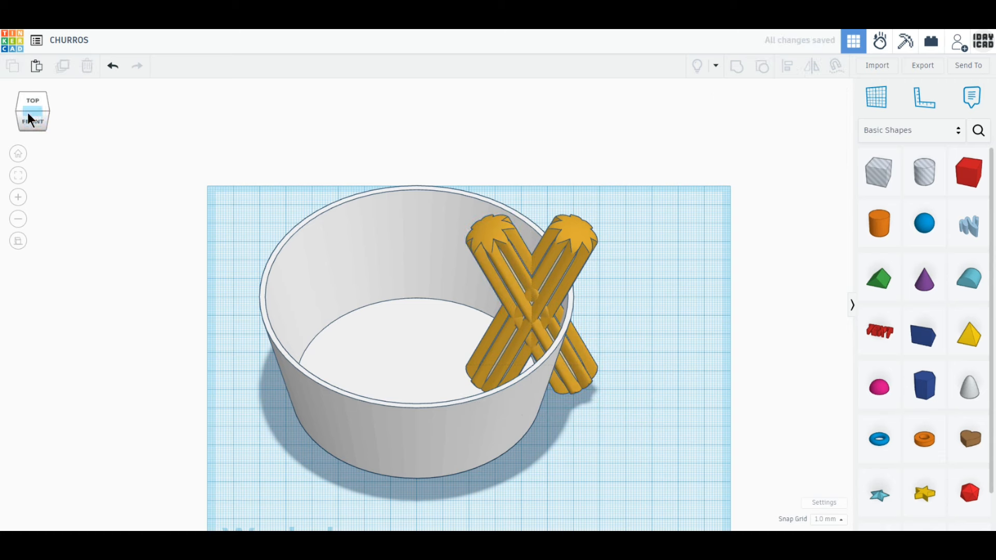
Step: Move the mirrored churro to the opposite side of the bowl, leaning over the rim and in line with the first churro
drag(540, 344, 337, 340)
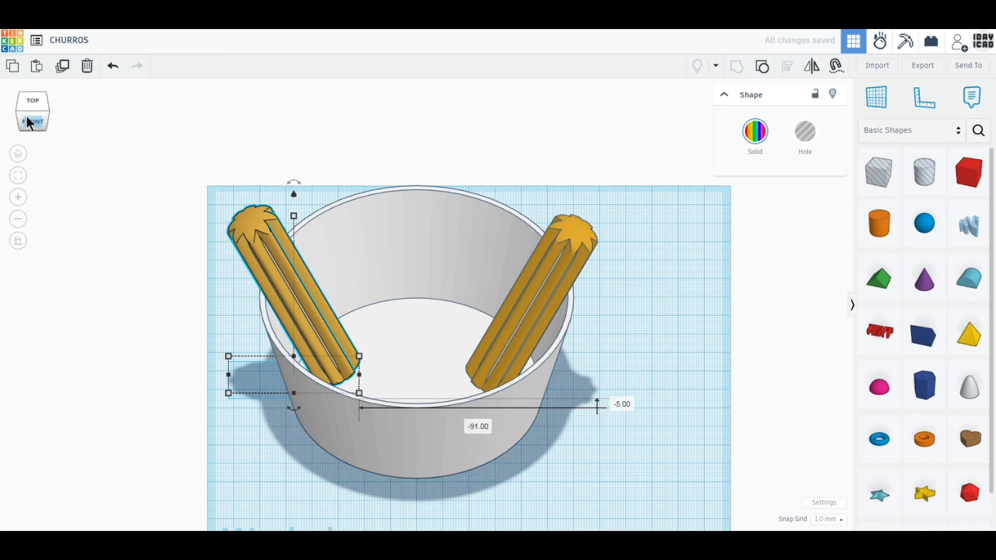
click(27, 116)
drag(296, 301, 303, 300)
click(28, 97)
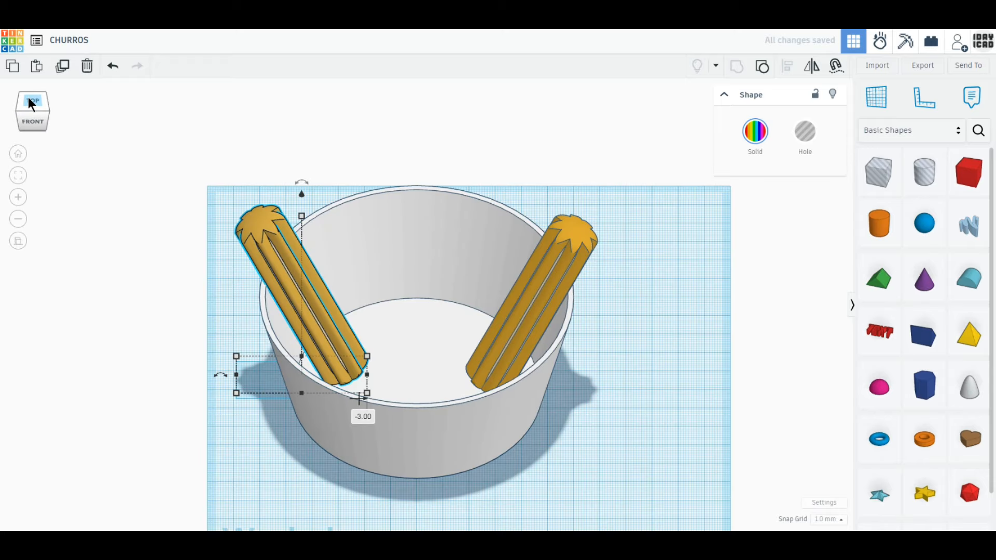
click(28, 98)
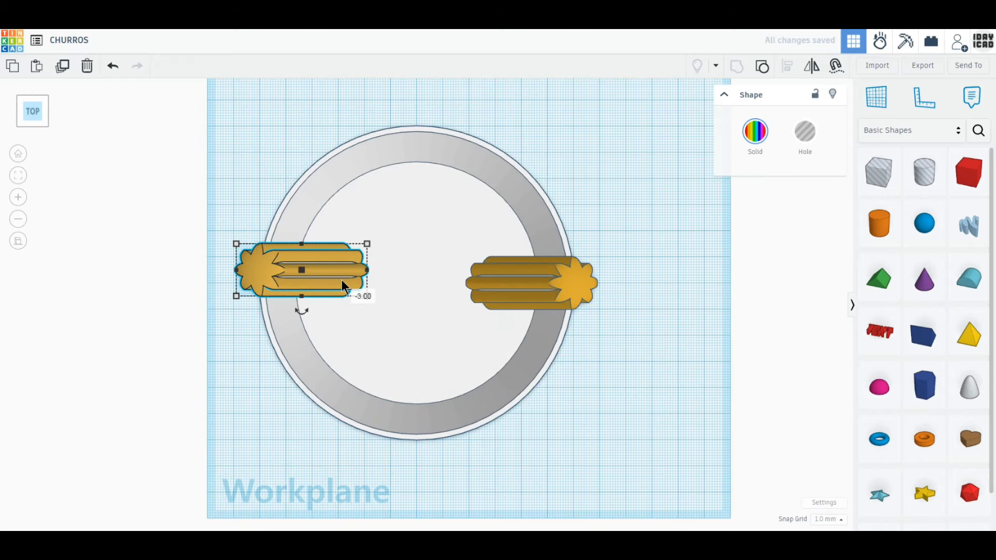
drag(325, 286, 325, 298)
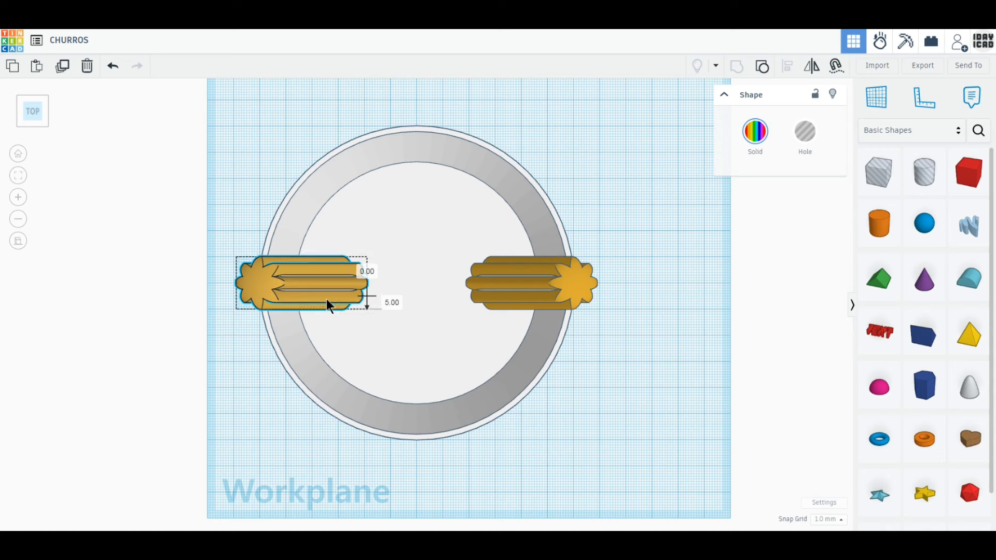
Step: Duplicate the churro pair with a 45° rotation and repeat it twice, making a ring of eight churros in the bowl
shift+click(531, 310)
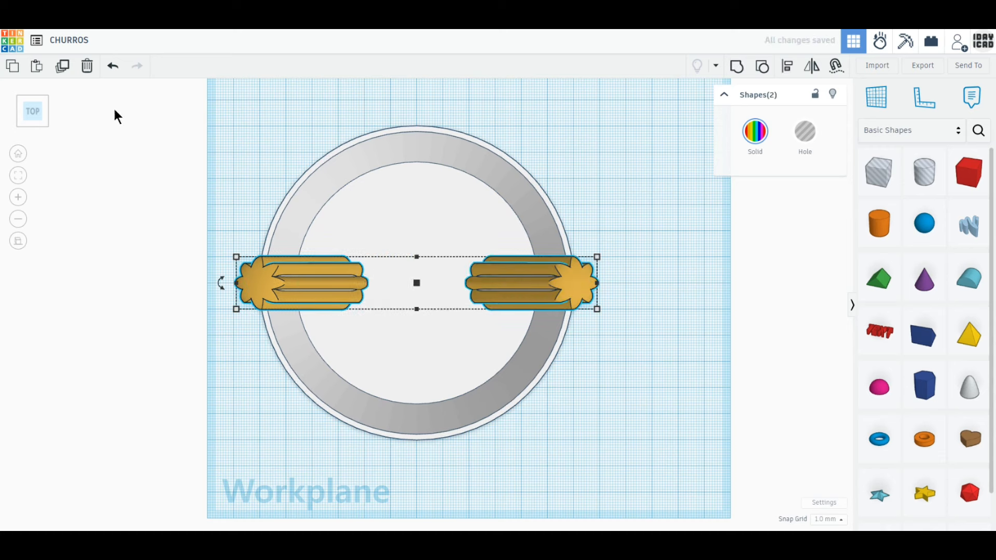
click(63, 68)
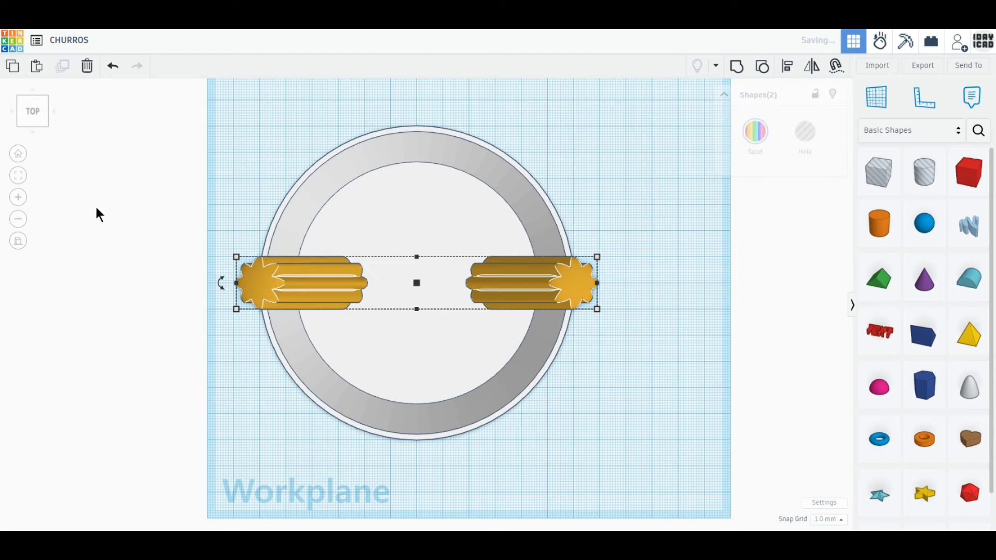
drag(222, 286, 312, 369)
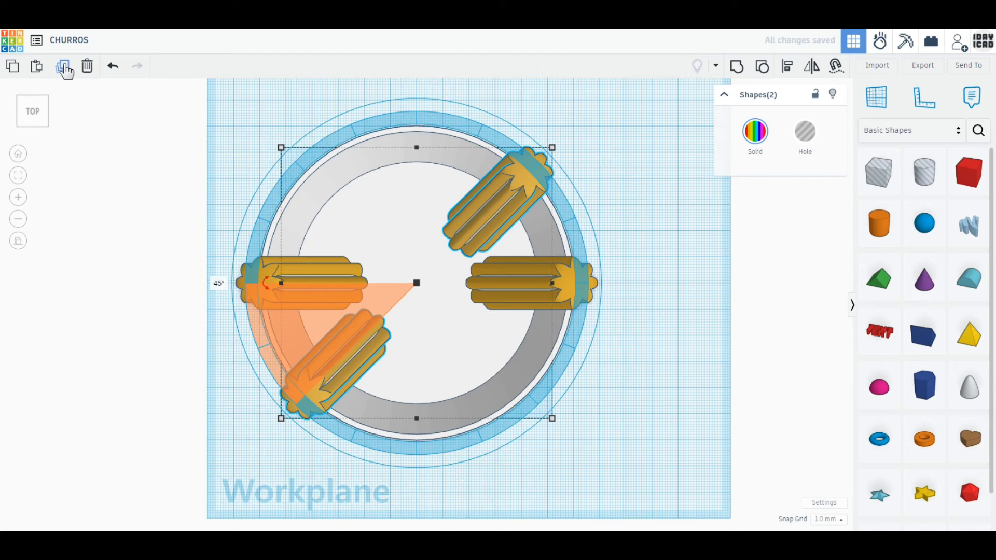
click(63, 66)
click(63, 67)
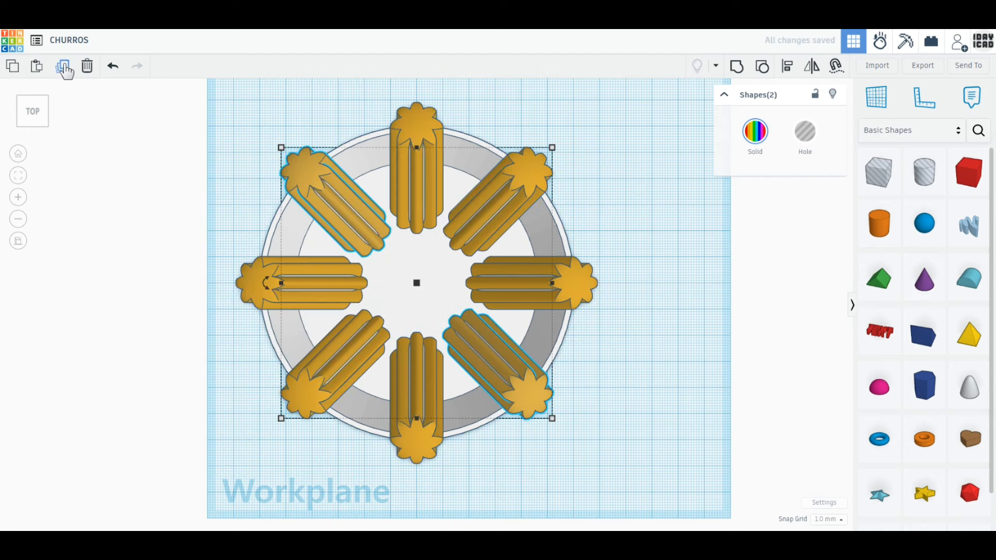
click(656, 355)
Step: Make the white bowl slightly taller
right_drag(667, 395, 658, 335)
click(505, 404)
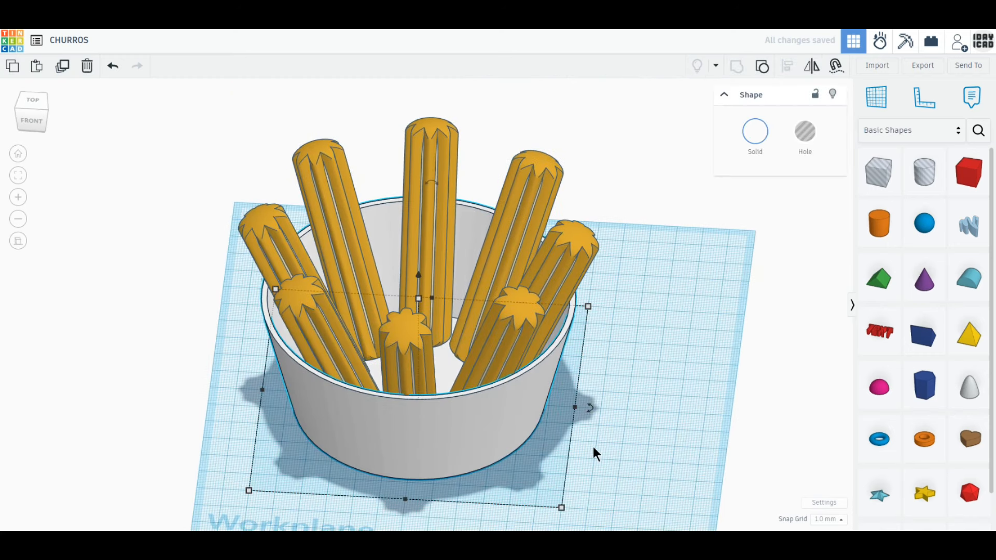
drag(419, 298, 421, 292)
click(721, 386)
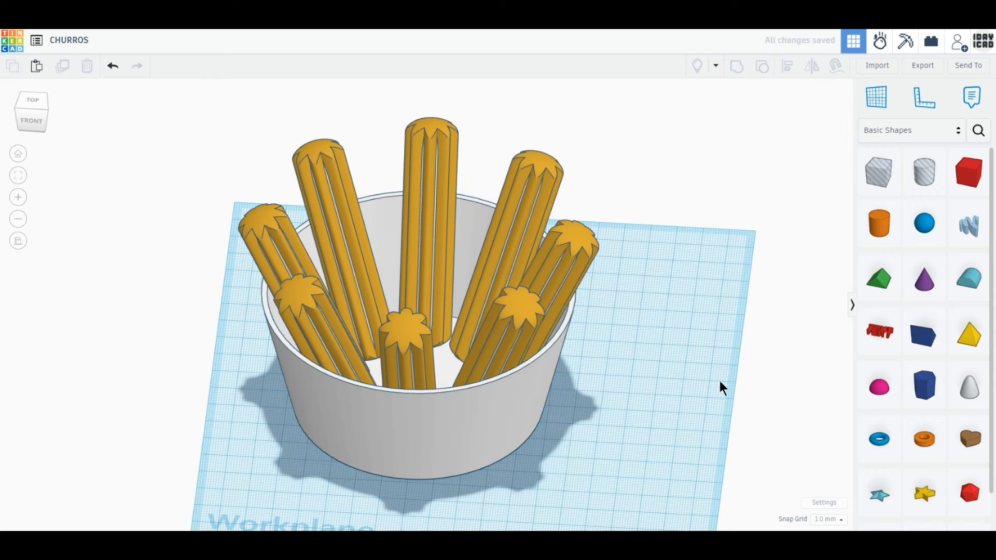
middle_drag(697, 380, 658, 349)
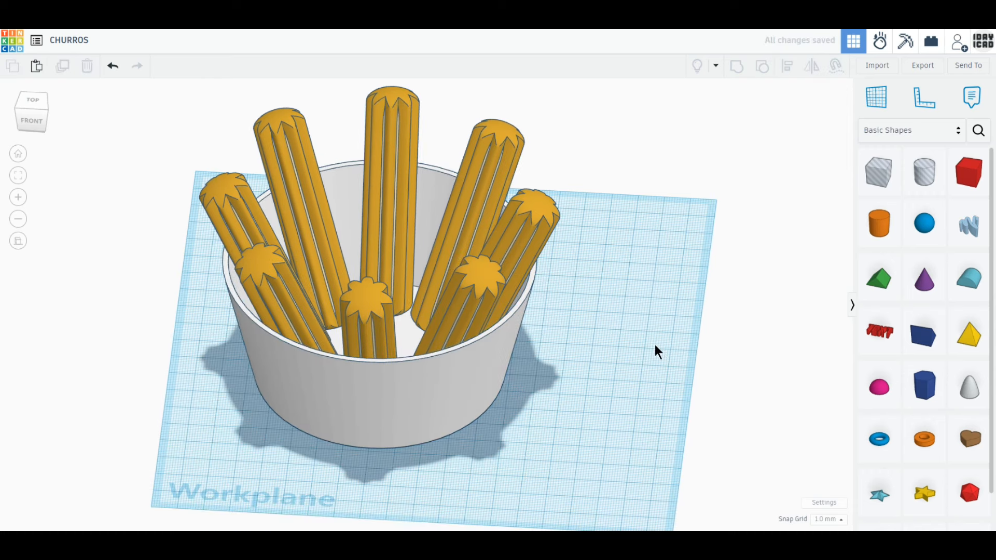
drag(590, 456, 170, 155)
drag(387, 322, 400, 325)
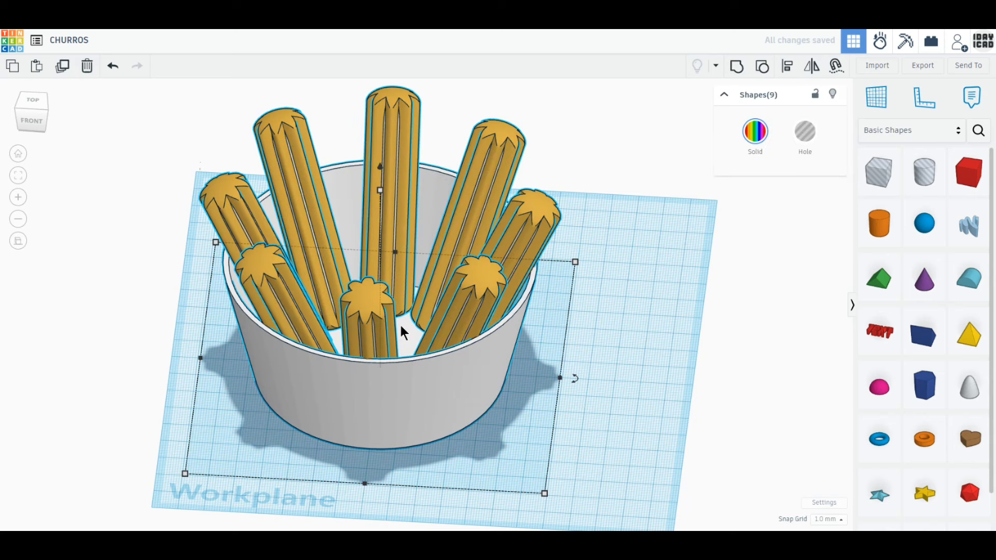
click(693, 382)
click(361, 318)
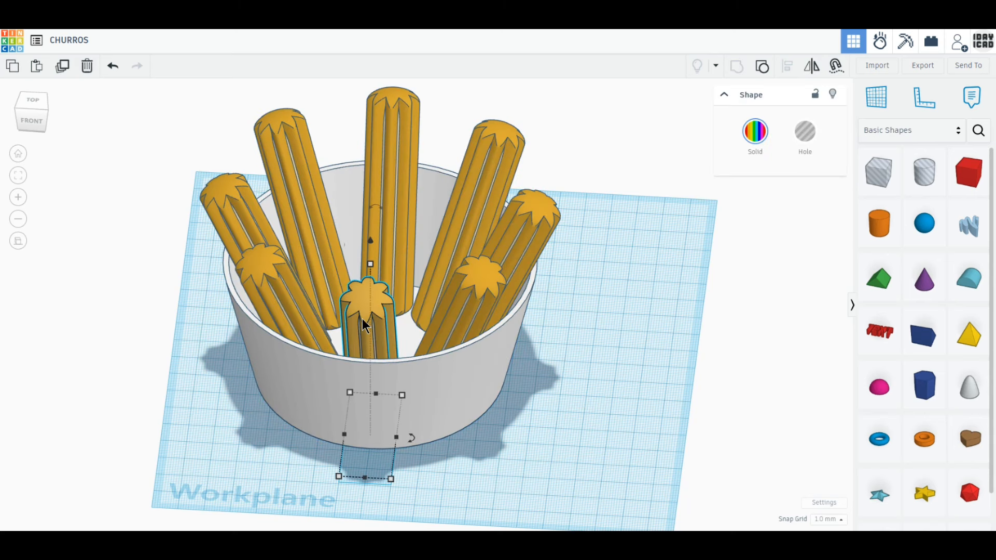
shift+click(293, 303)
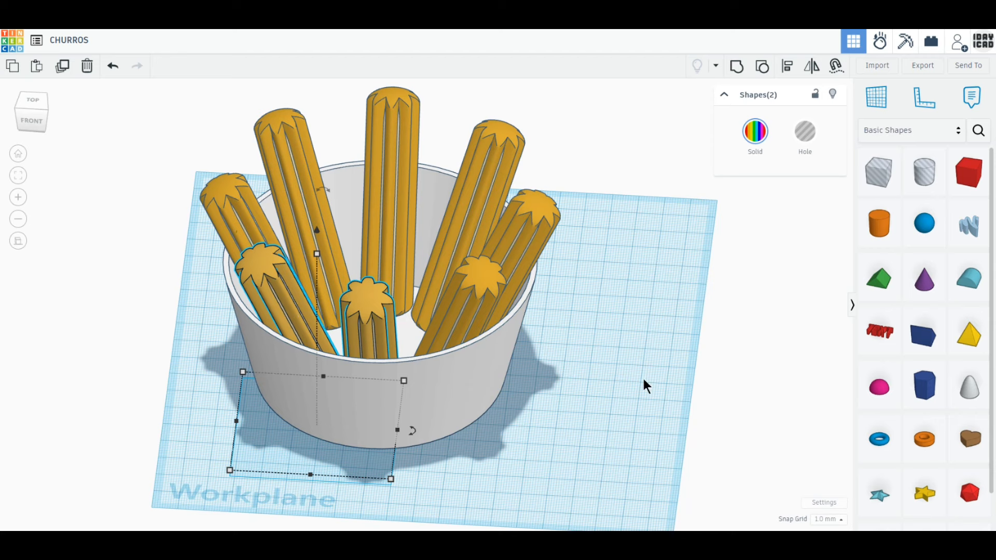
Step: Rotate the bowl and all eight churros together so two churros flank the front, and shift them toward the workplane's back left corner
drag(583, 446, 234, 182)
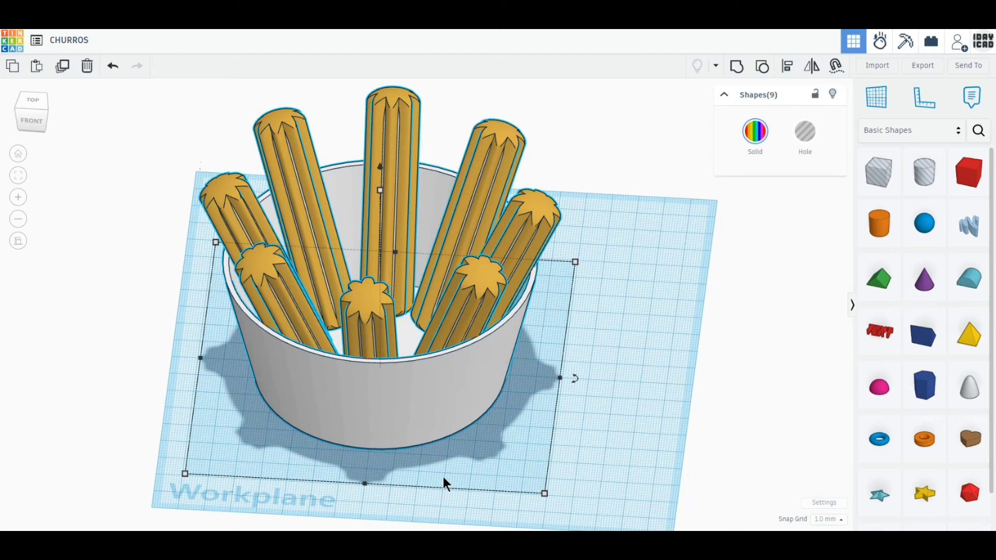
drag(581, 382, 402, 390)
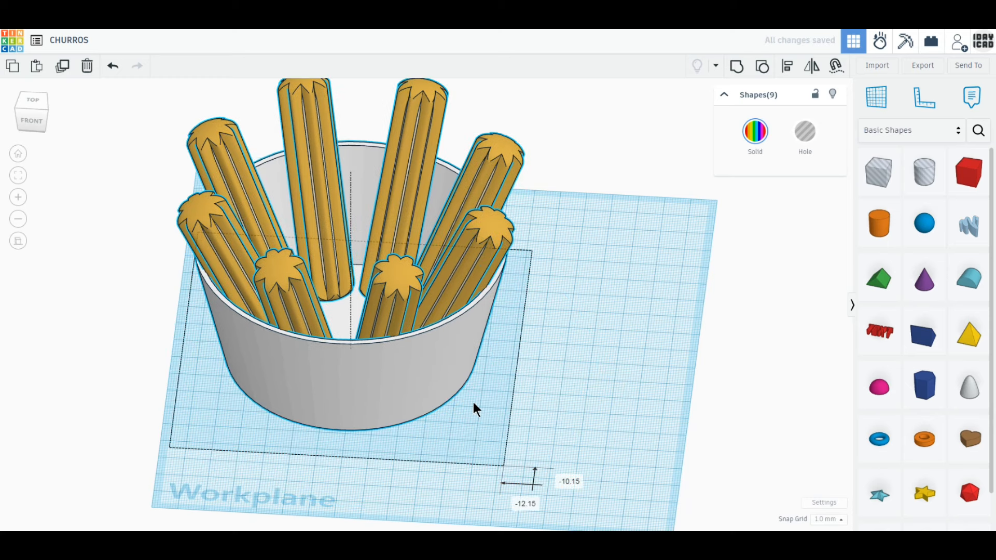
click(620, 403)
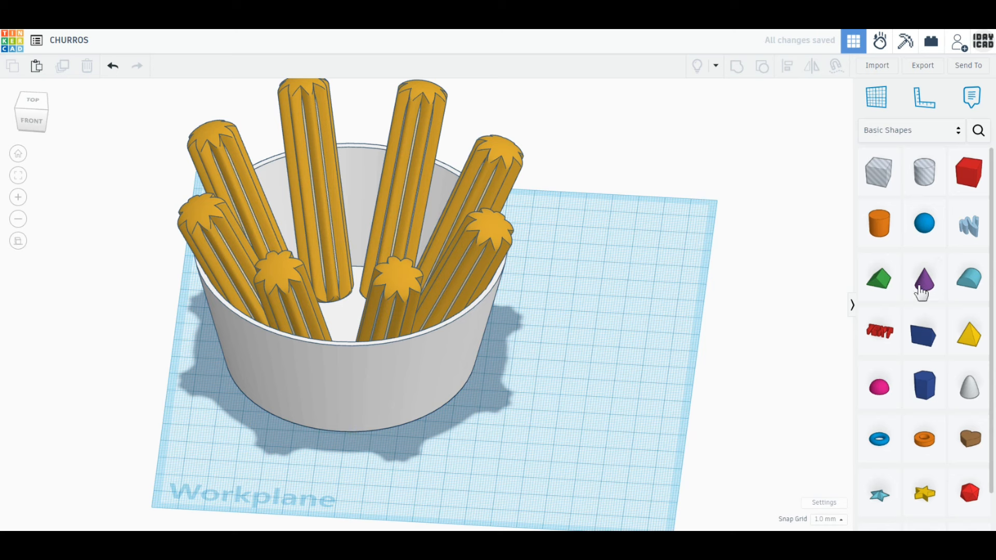
Step: Place a cone on the workplane beside the bowl with a top radius of 8 and 64 sides
drag(923, 283, 566, 390)
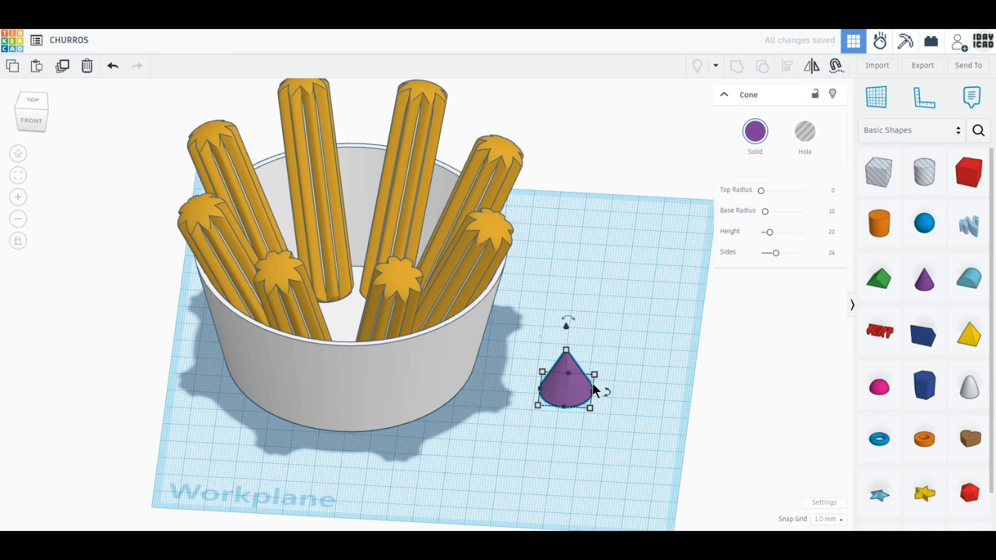
click(832, 190)
text(8)
key(Return)
drag(776, 253, 861, 257)
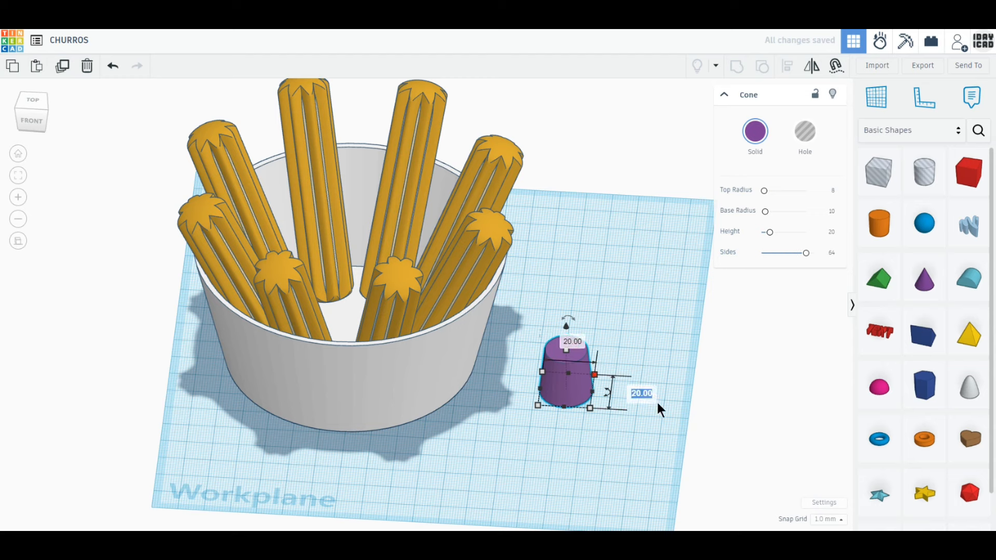
Step: Set the cone's footprint to 50 × 50 mm and mirror it vertically so its wide end faces up
text(50)
key(Return)
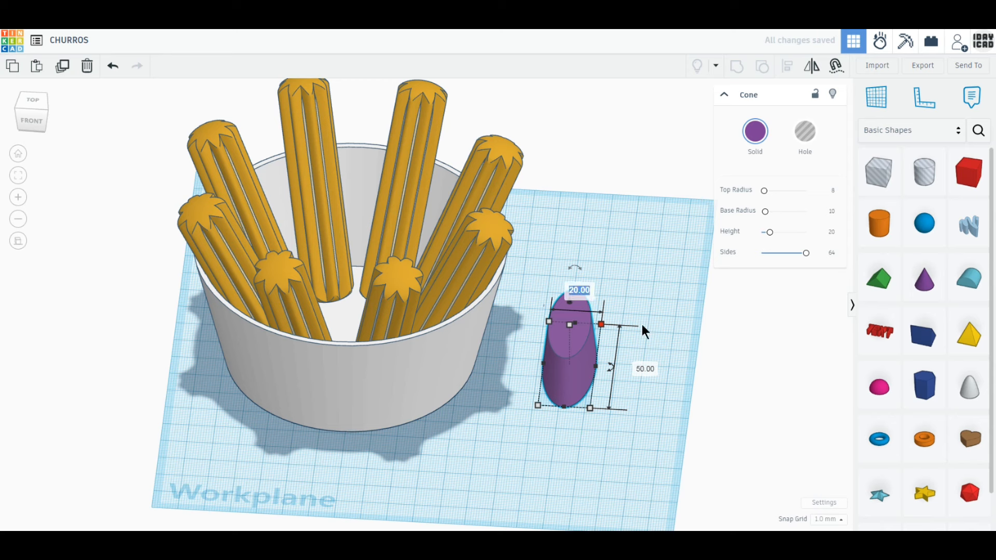
text(50)
key(Return)
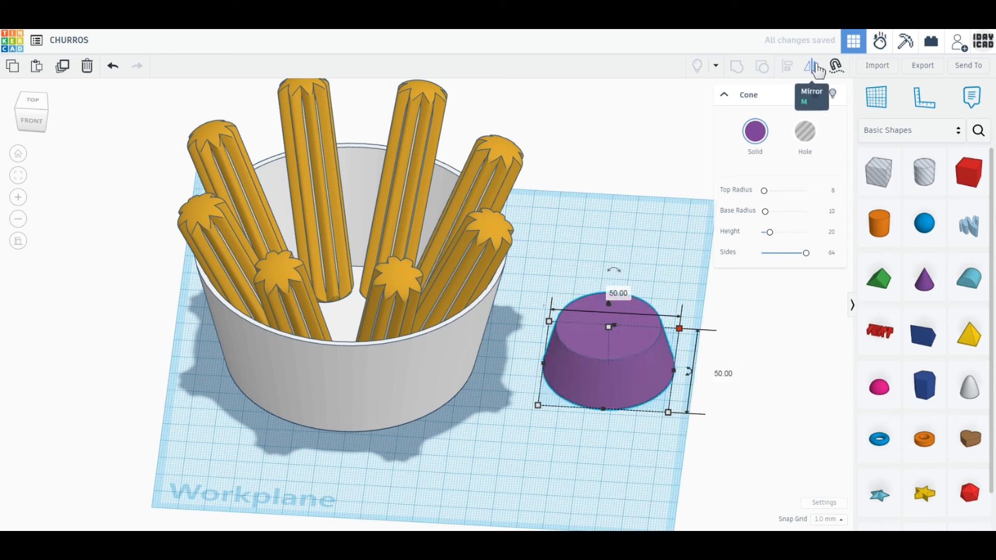
click(817, 70)
click(682, 392)
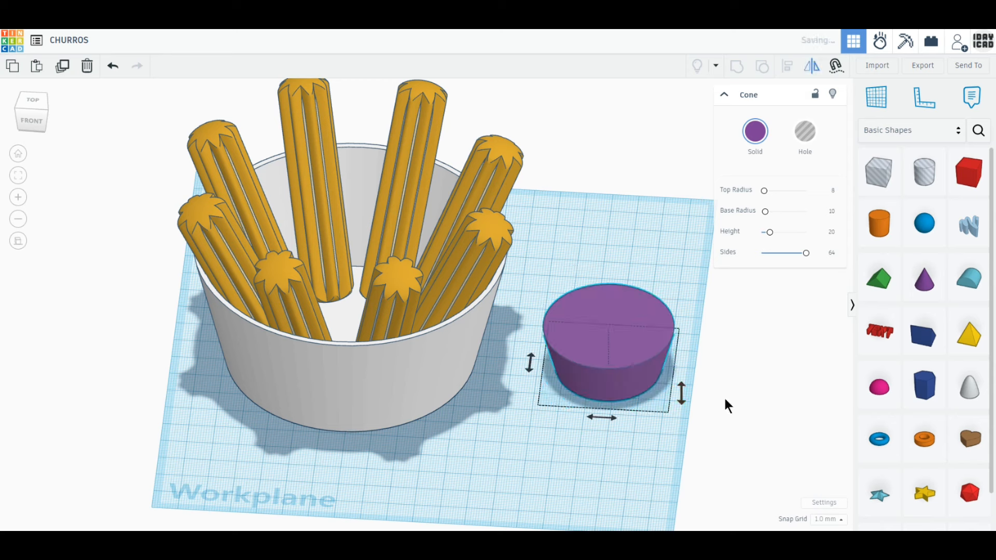
drag(648, 382, 553, 331)
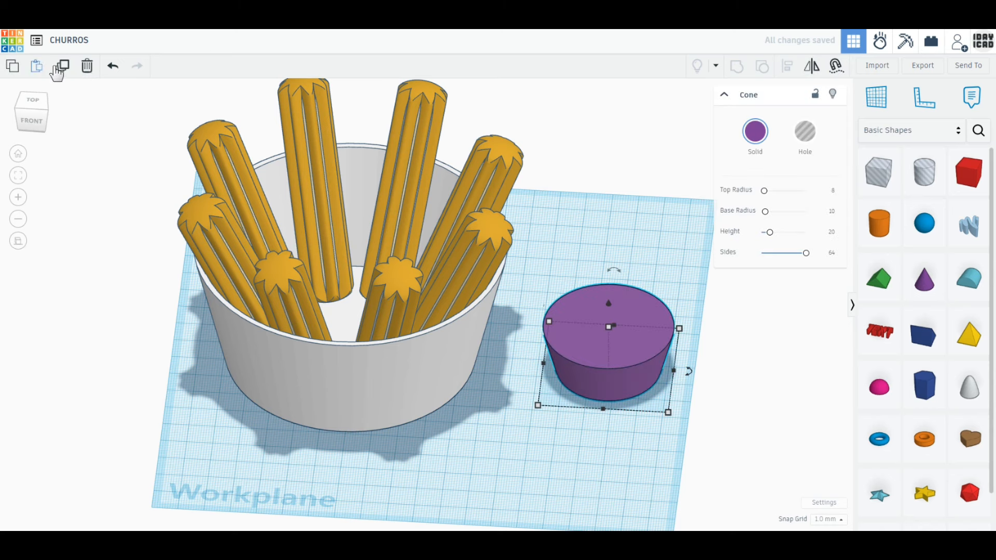
Step: Duplicate the purple cone, raise the copy 2 mm and set its footprint to 46 × 46 mm
click(62, 74)
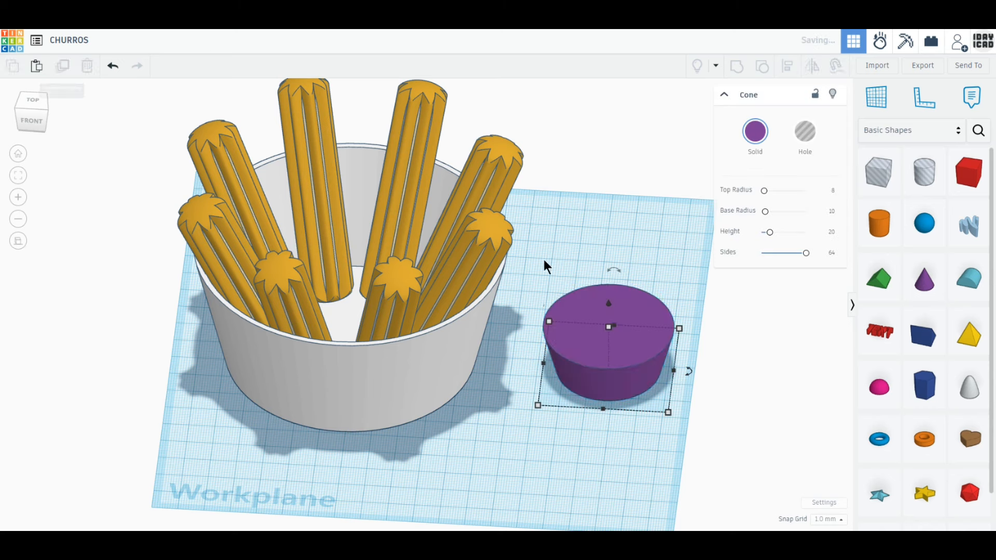
drag(610, 304, 609, 297)
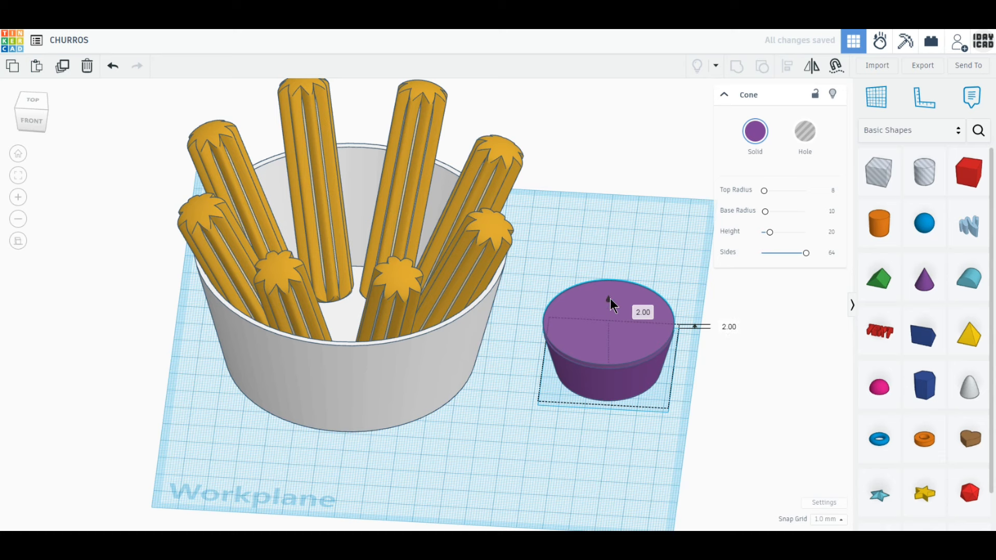
click(598, 440)
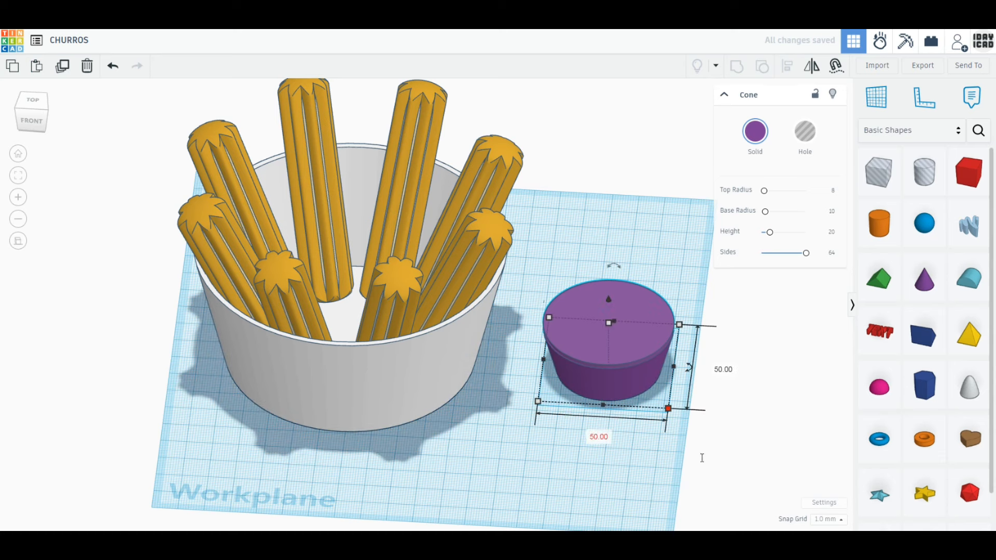
text(46)
key(Return)
click(714, 370)
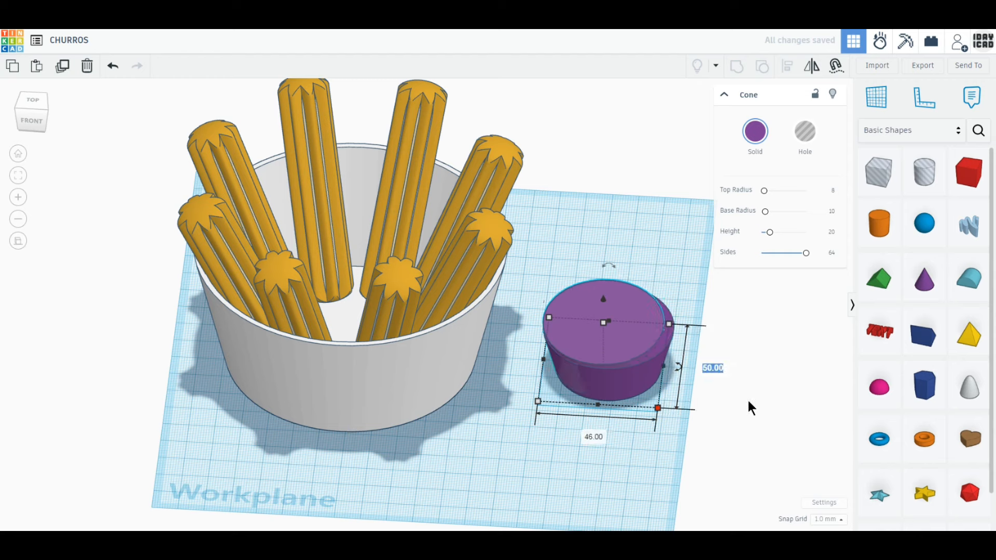
text(46)
key(Return)
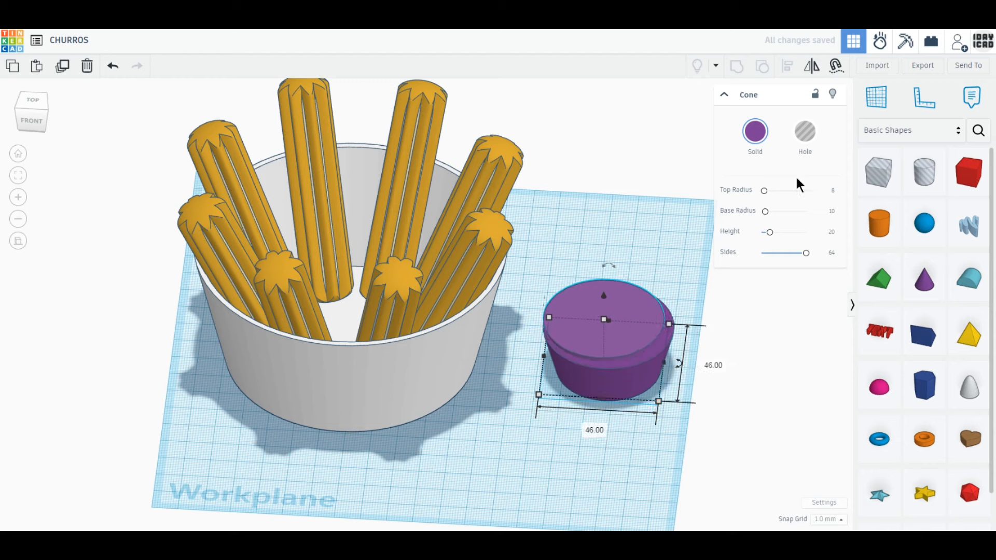
Step: Turn the raised cone copy into a hole and centre it inside the original cone along both horizontal axes
click(805, 143)
shift+click(651, 363)
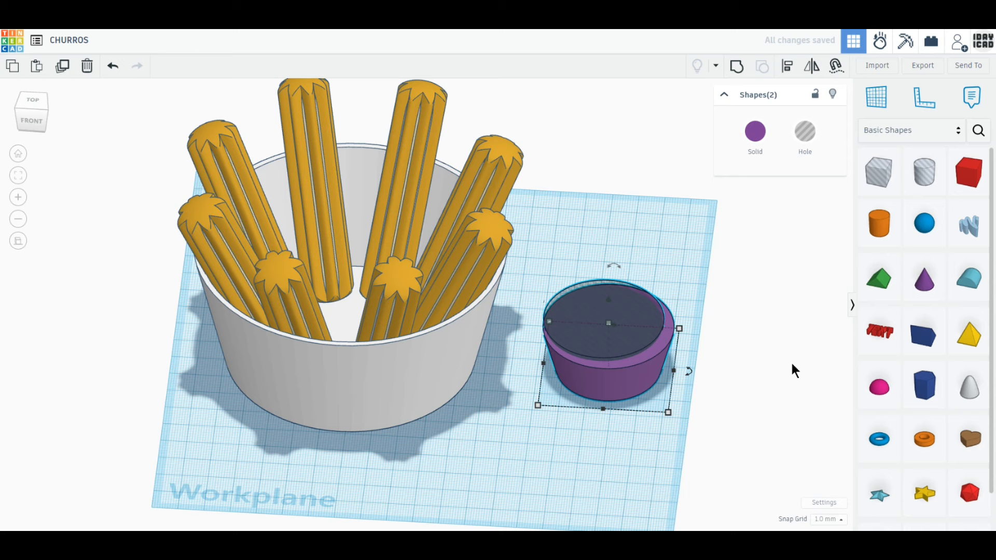
click(788, 67)
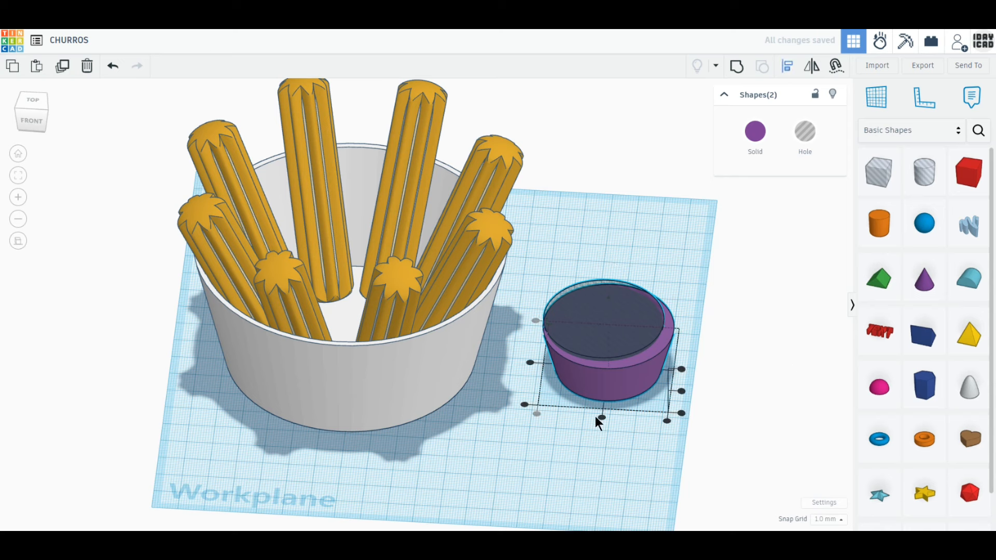
click(600, 417)
click(530, 362)
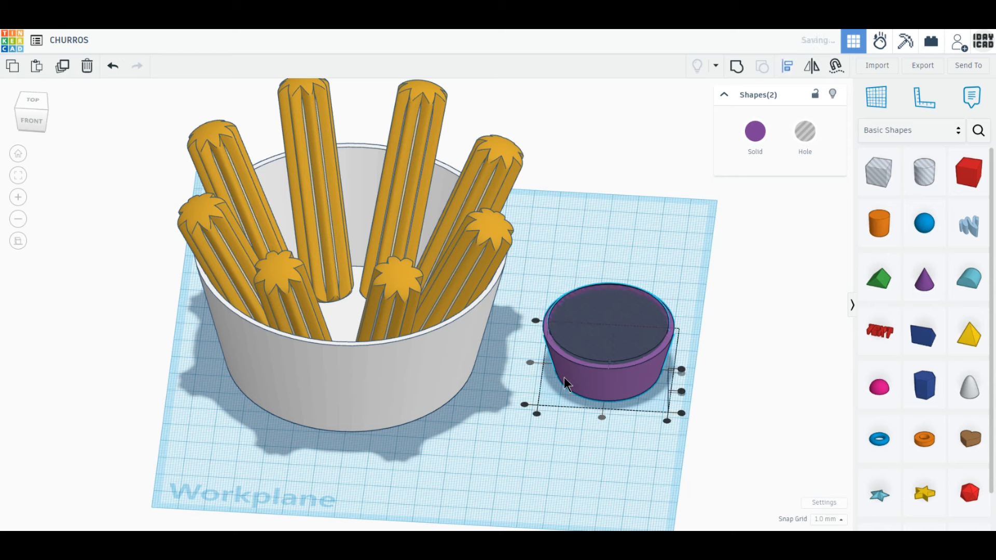
click(737, 67)
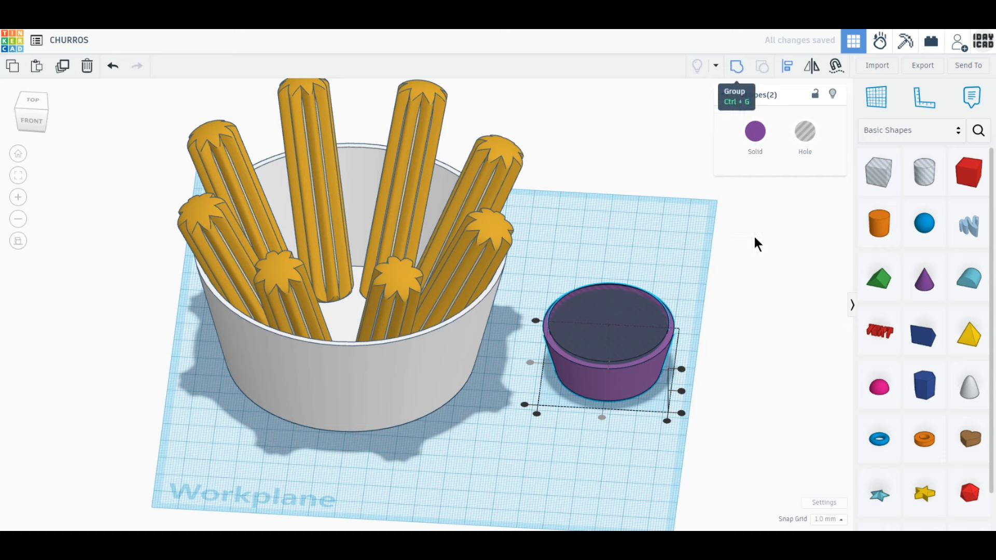
Step: Duplicate the hole cone, move the copy 57 mm sideways off the cup, and make it solid dark brown
click(65, 74)
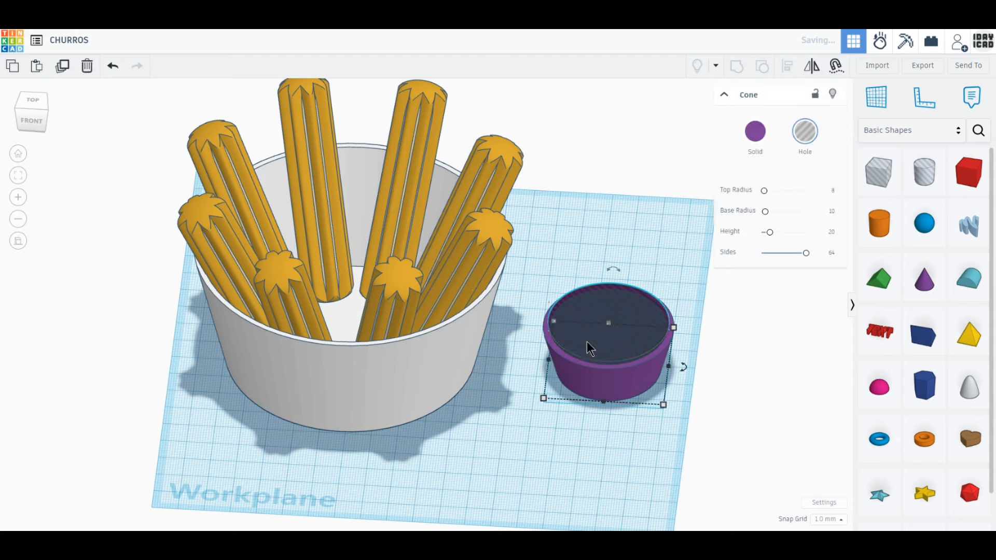
drag(587, 341, 735, 350)
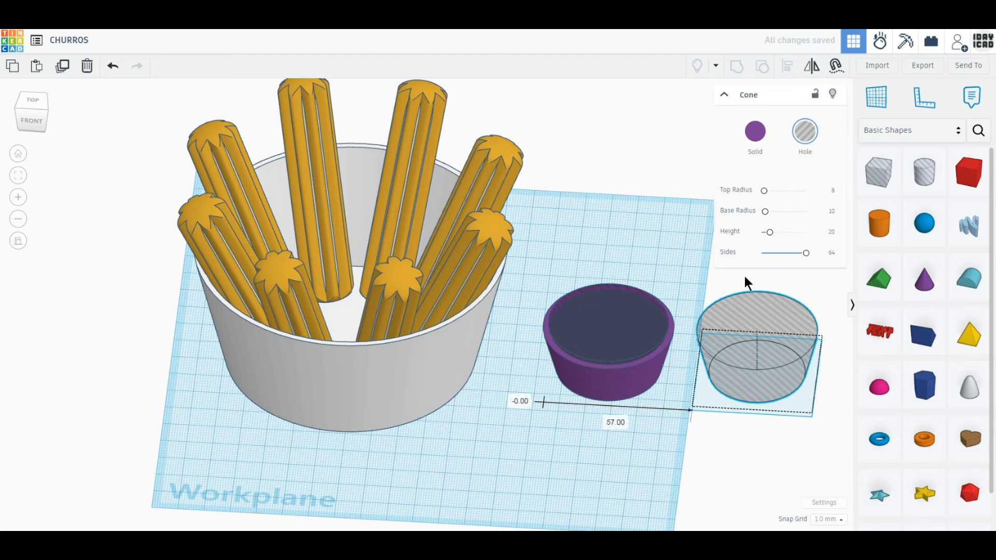
click(754, 131)
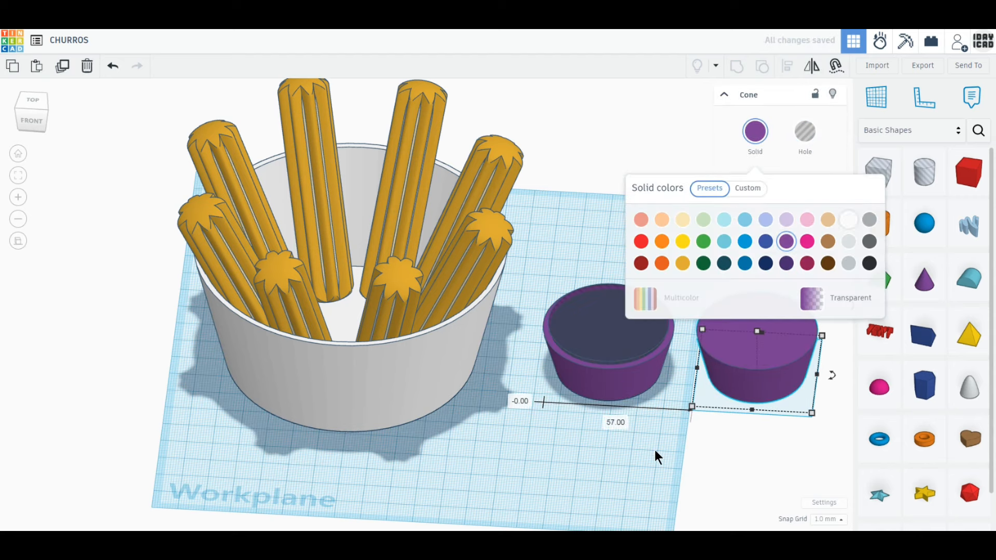
click(827, 263)
Step: Group the purple cone with its hole to hollow out the small cup, and color the cup white
drag(636, 439, 695, 390)
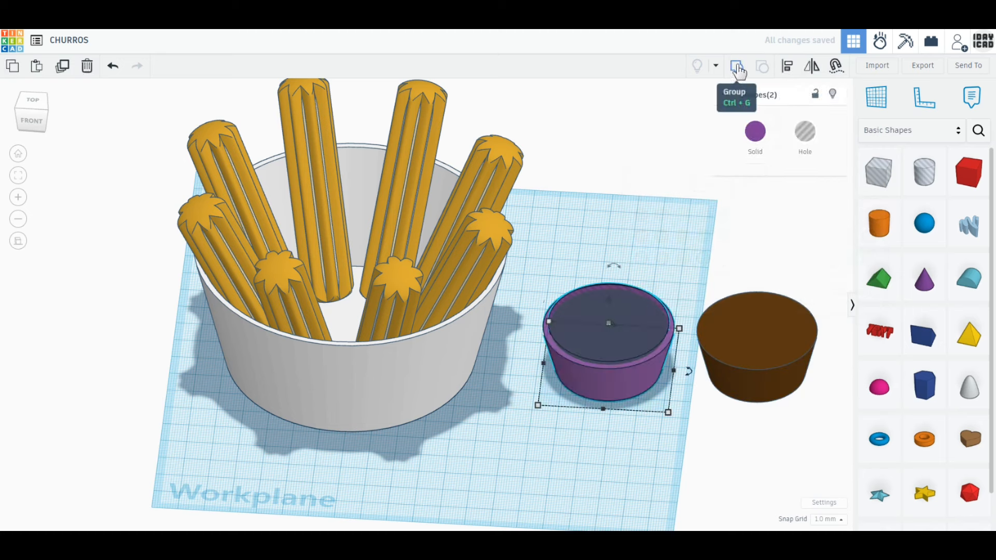
click(736, 66)
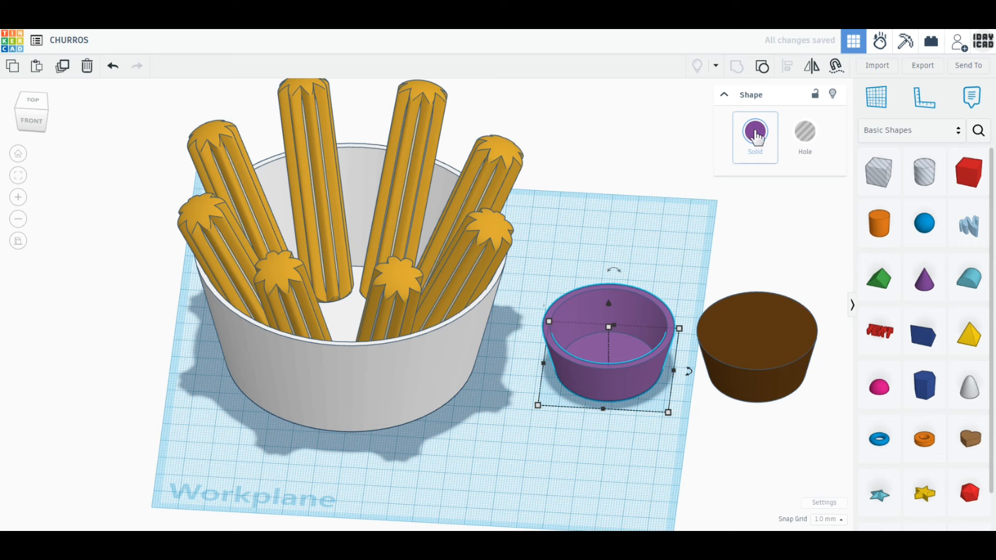
click(755, 133)
click(848, 219)
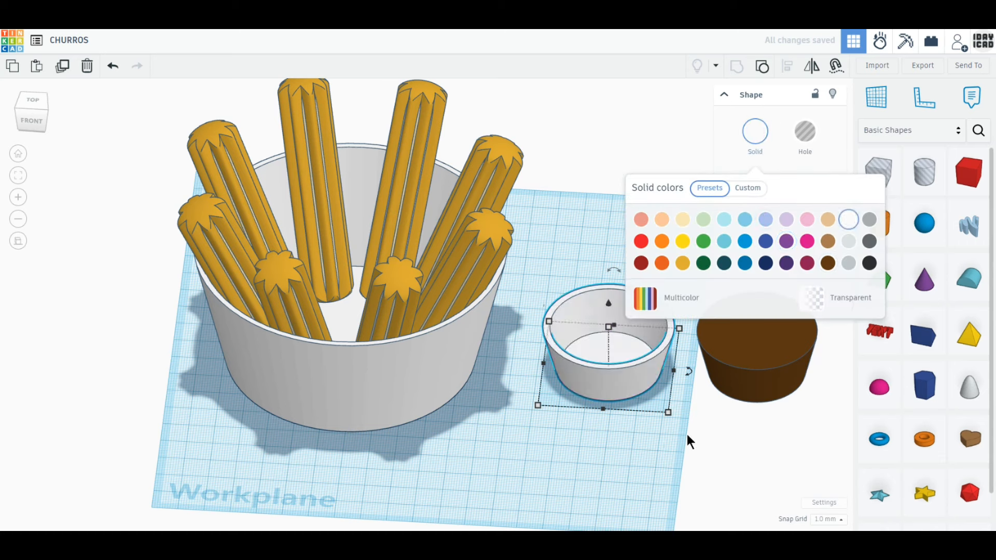
click(687, 436)
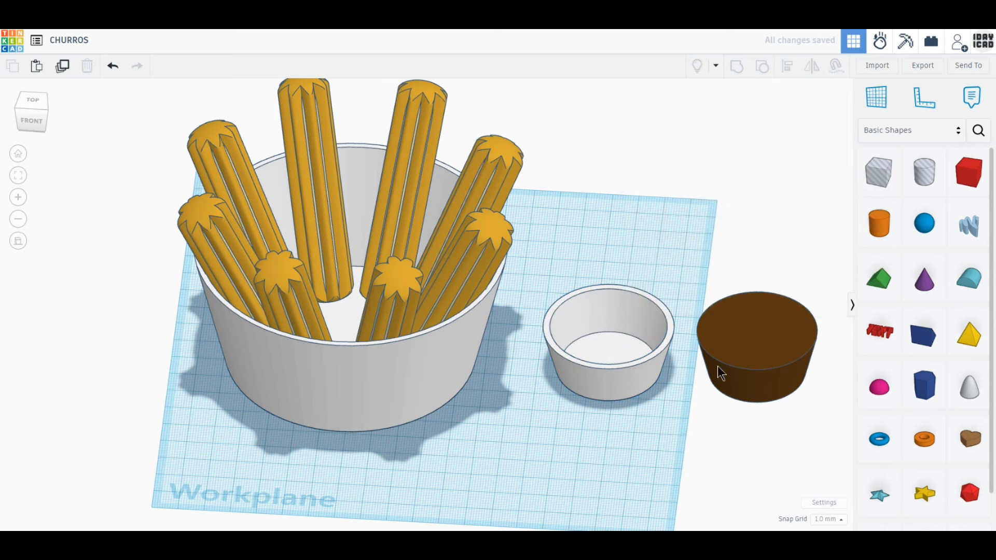
Step: Place a box hole behind the cup, set its footprint to 60 × 60 mm and raise it 15 mm
click(871, 184)
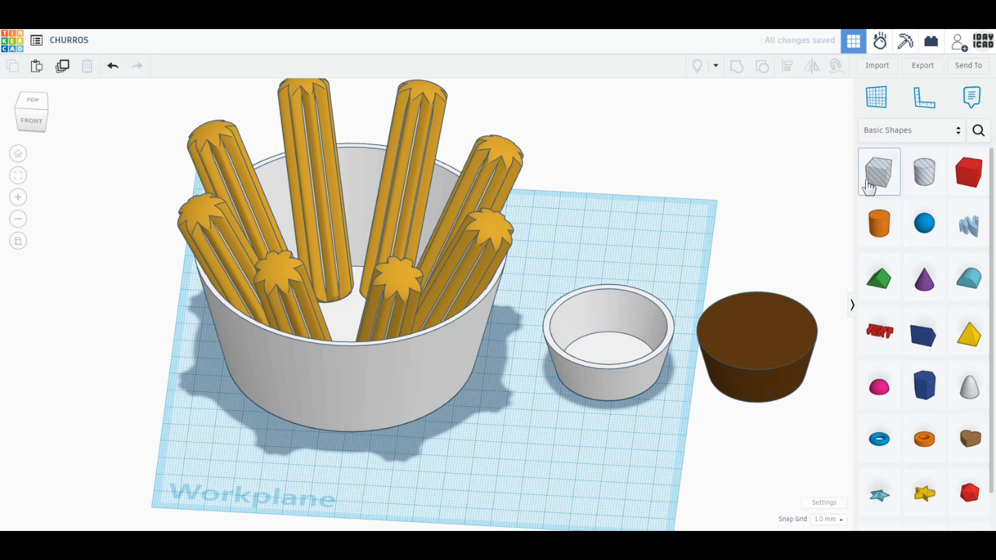
click(700, 265)
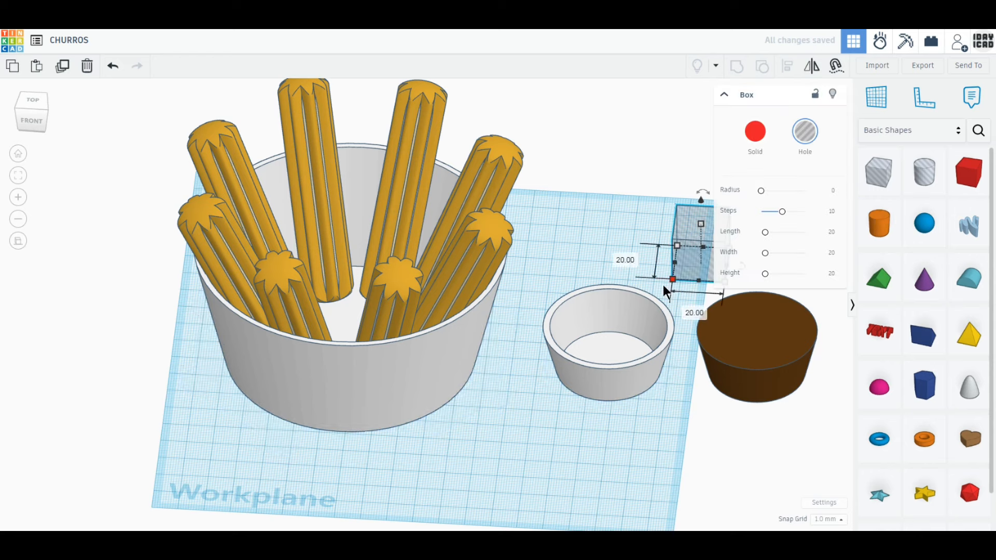
click(624, 258)
text(60)
key(Return)
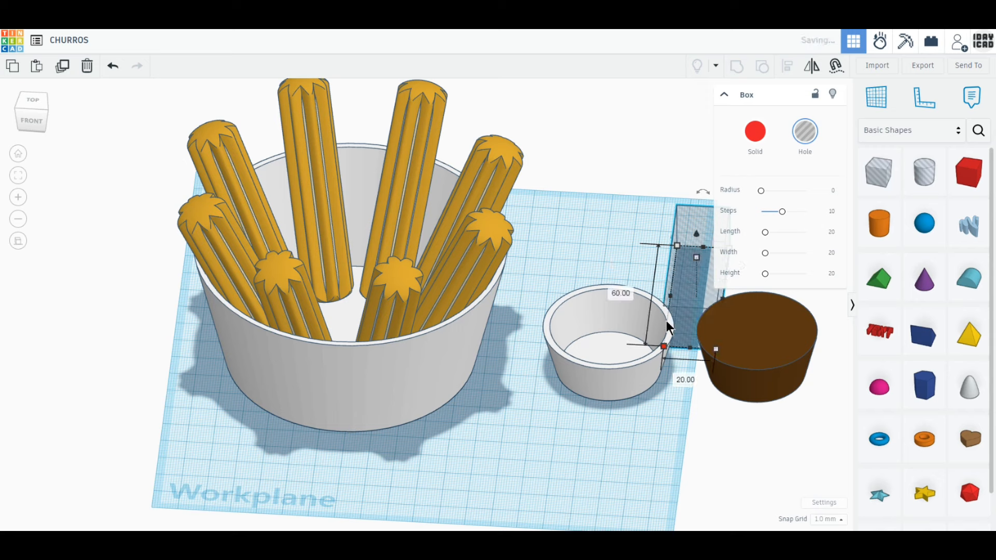
text(60)
key(Return)
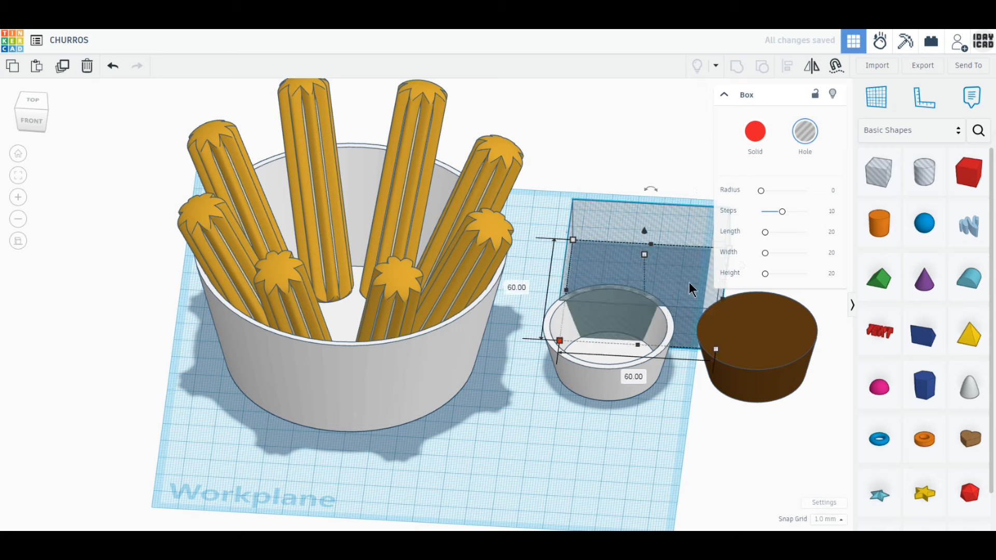
drag(646, 232, 648, 203)
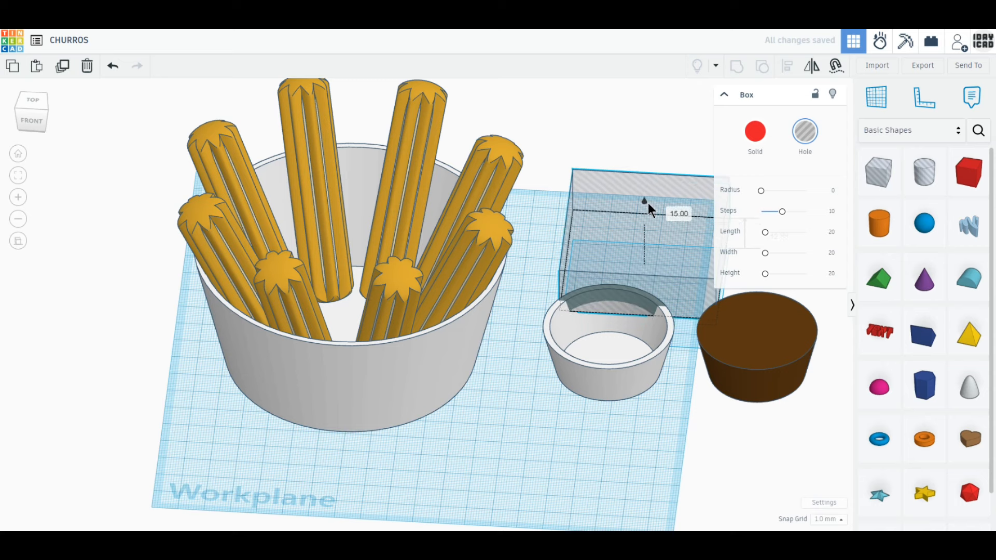
Step: Centre the box hole and brown cone on each other horizontally and group them to cut off the cone's upper part
drag(763, 436, 689, 311)
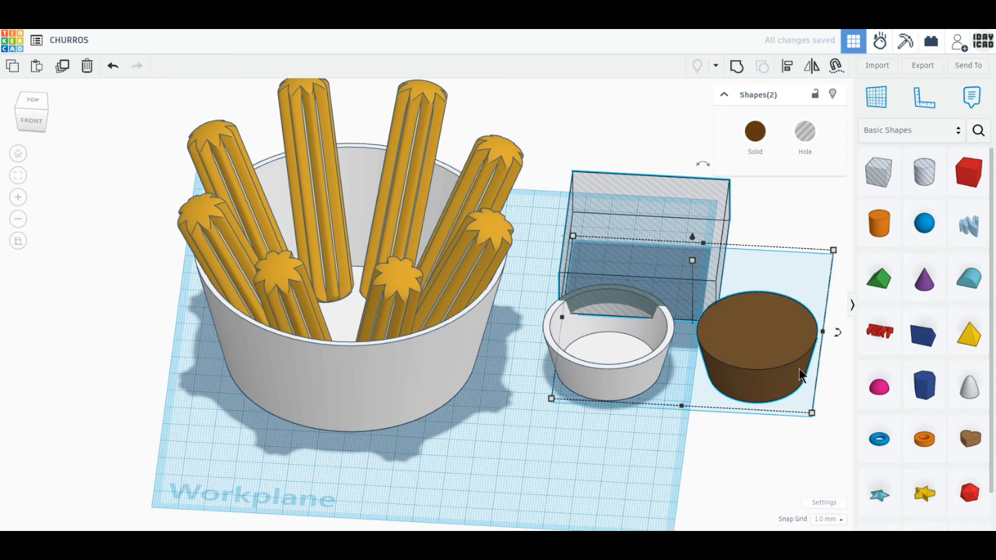
click(788, 67)
click(678, 415)
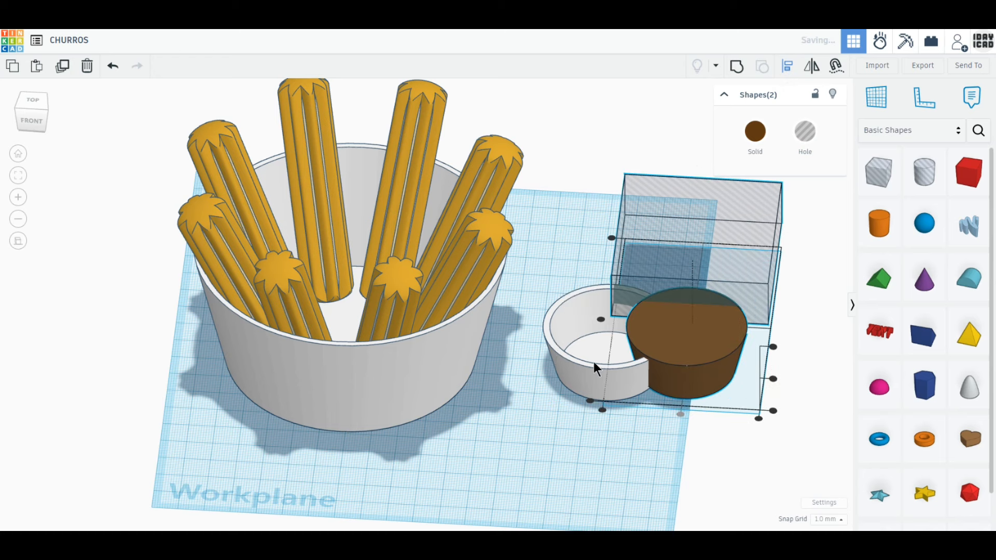
click(600, 321)
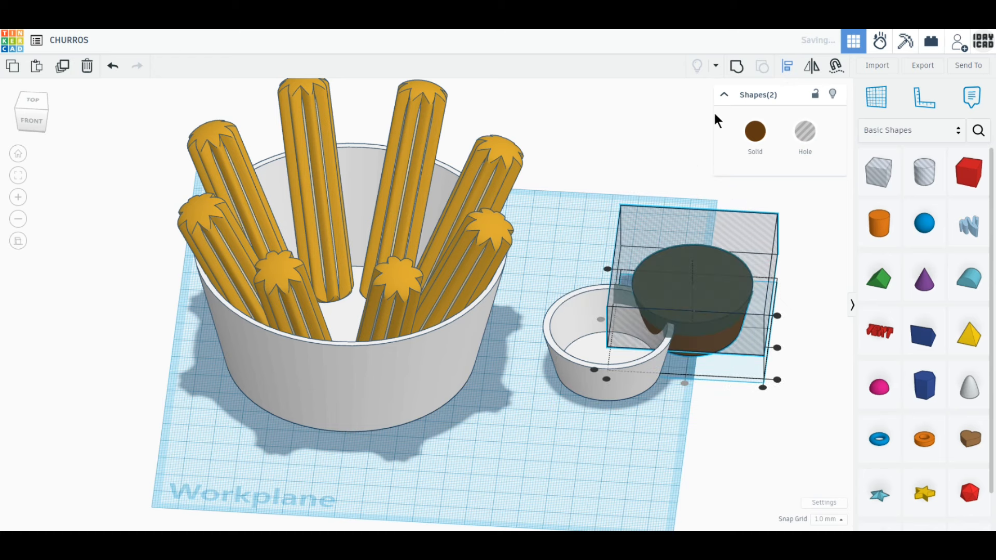
click(736, 68)
Step: Align the shortened brown cone with the white cup on both horizontal axes so it fills the cup as chocolate
shift+click(670, 337)
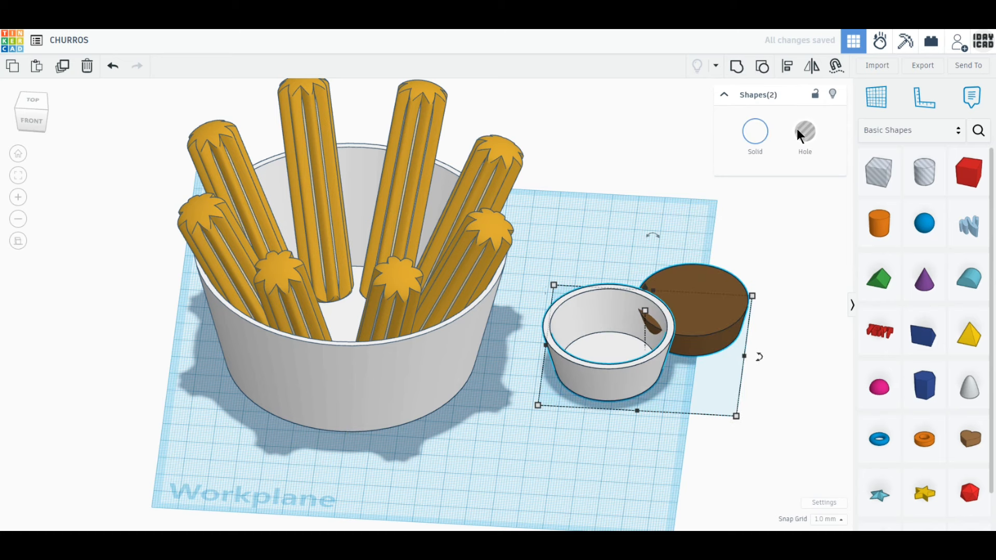
click(788, 70)
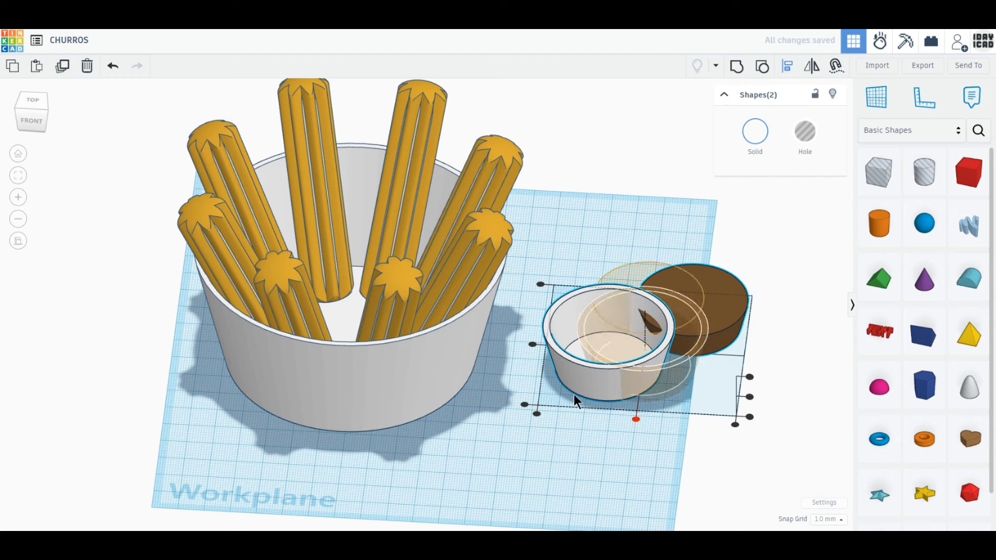
click(635, 418)
click(567, 346)
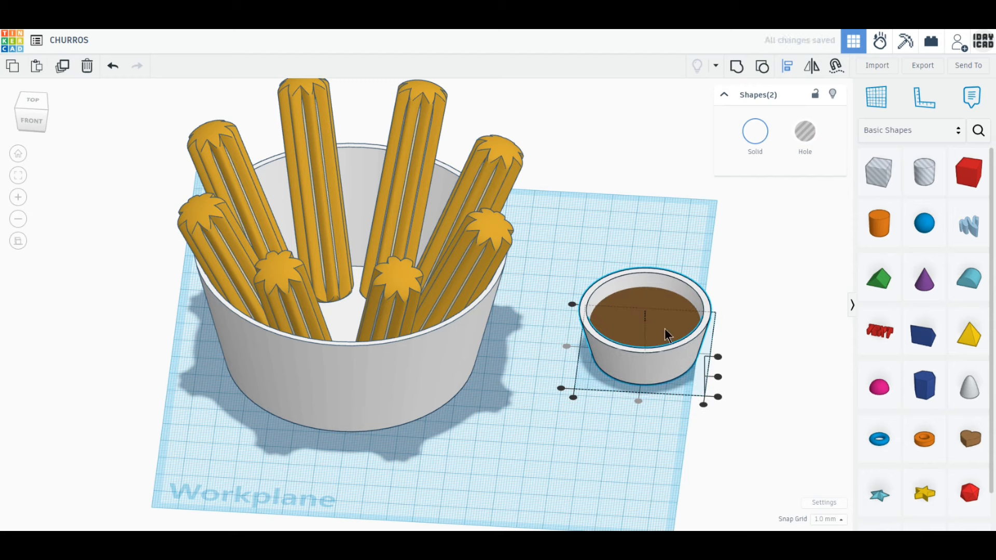
click(560, 236)
Step: Duplicate a churro from the bowl's right side and move the copy about 70 mm sideways and 60 mm forward, in front of the cup
click(481, 170)
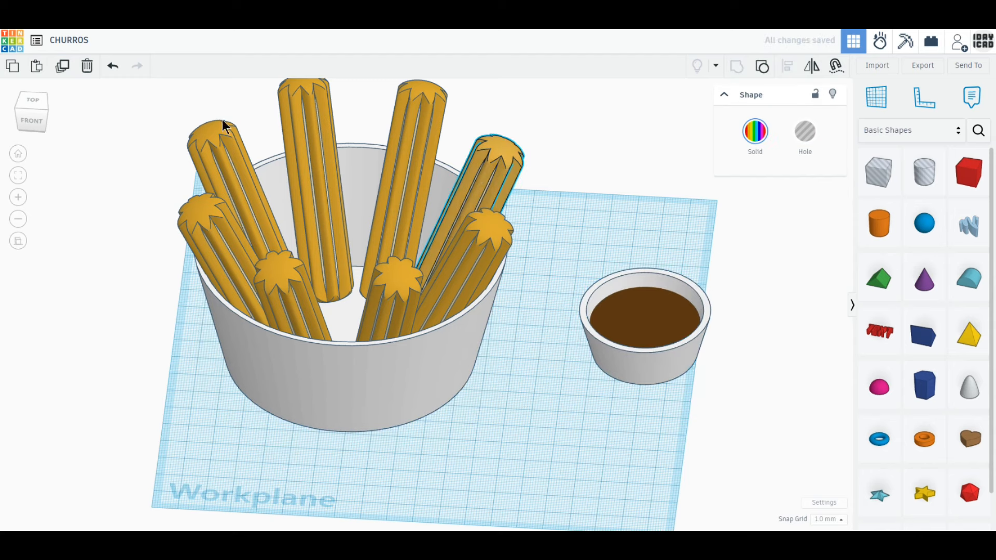
click(64, 68)
drag(492, 199, 657, 296)
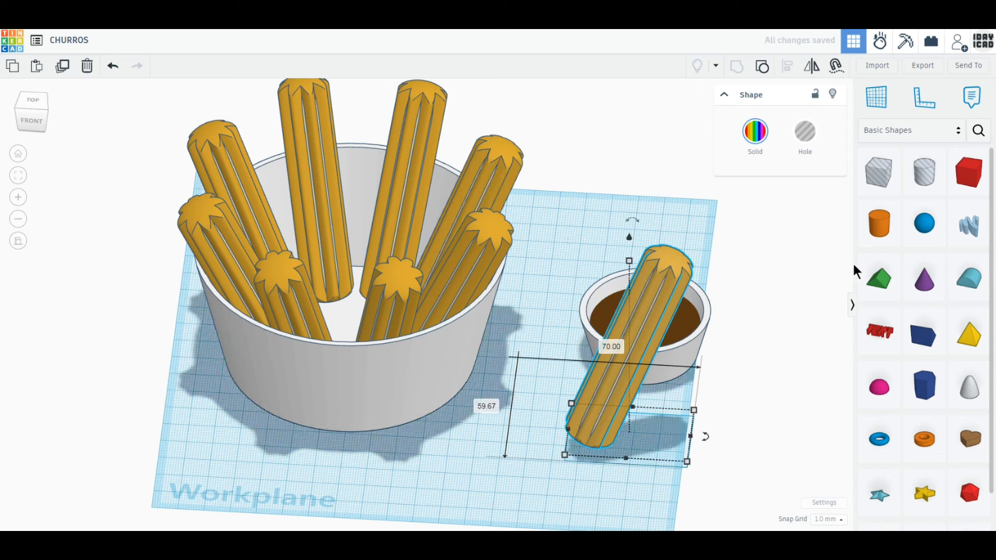
Step: Place a sphere on the workplane beside the loose churro and color it dark brown
drag(924, 223, 526, 447)
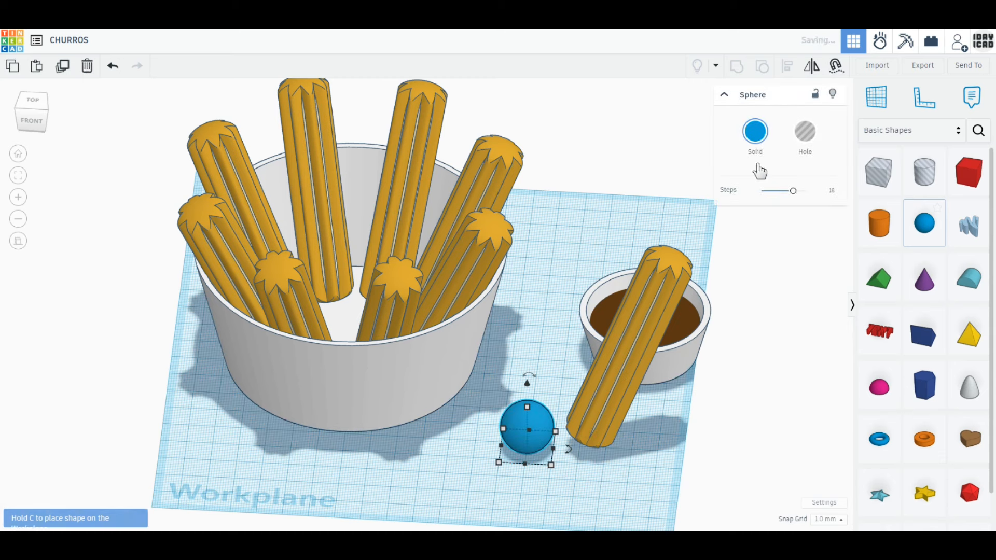
click(755, 133)
click(828, 262)
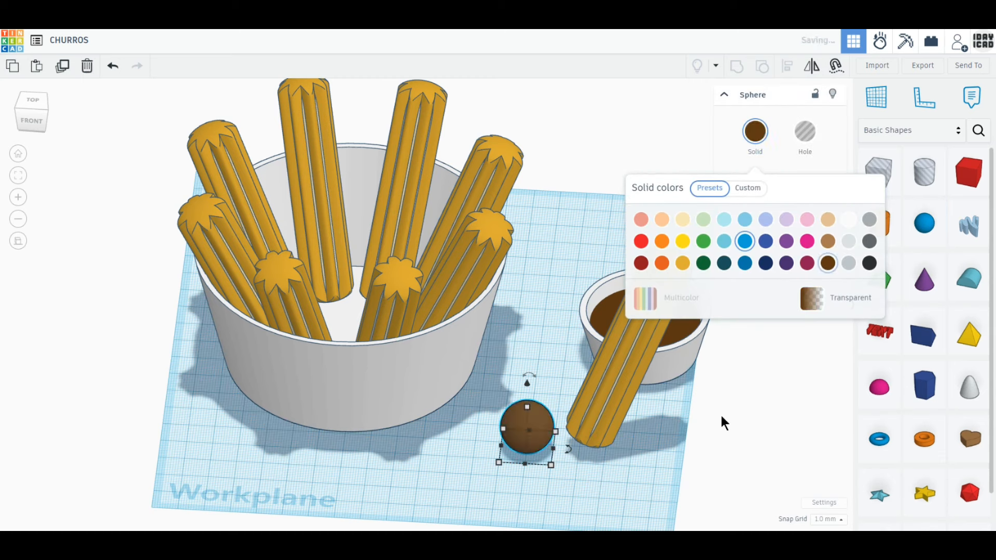
click(628, 454)
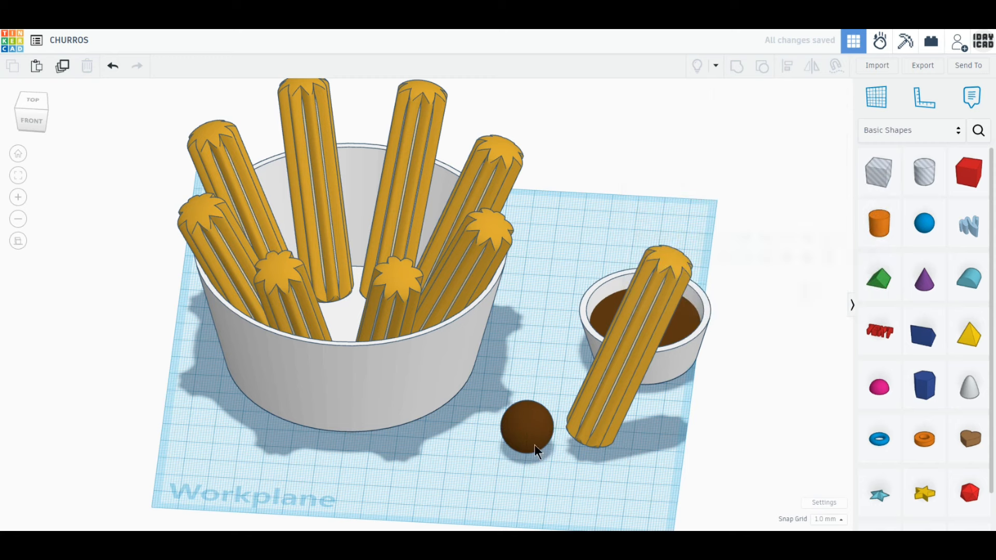
Step: Rotate the loose churro 22.5° about the vertical axis so it runs parallel to the workplane's front edge
click(32, 100)
click(621, 363)
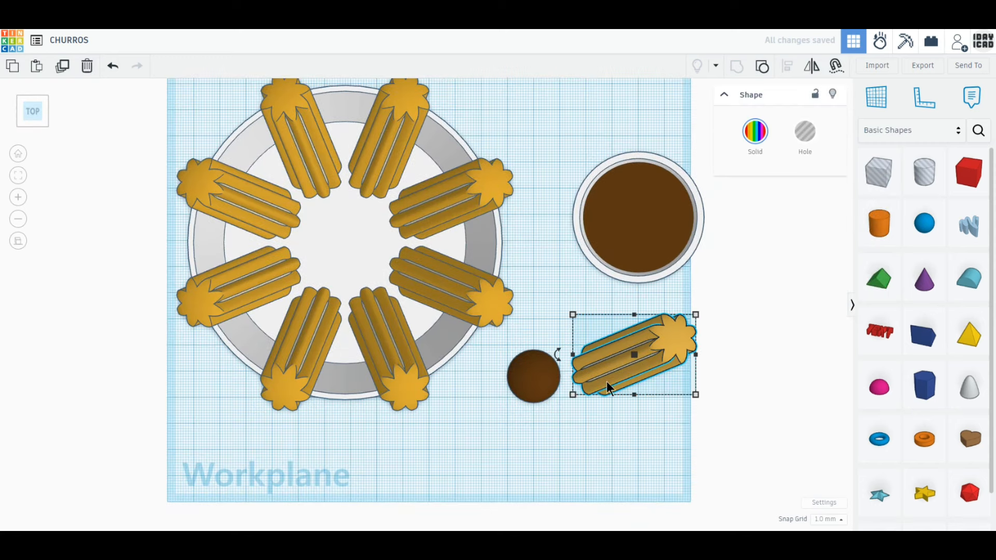
drag(557, 355, 567, 331)
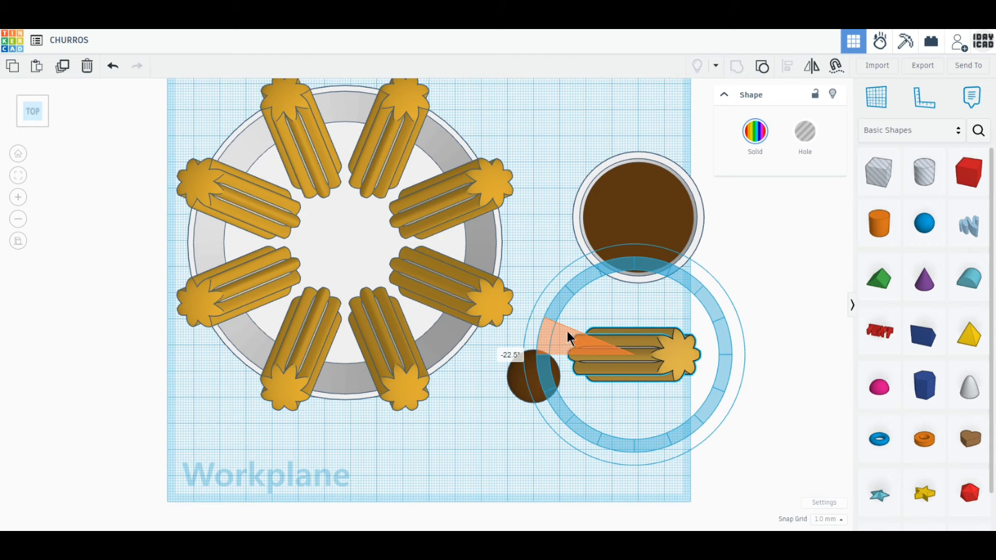
right_drag(633, 474, 626, 319)
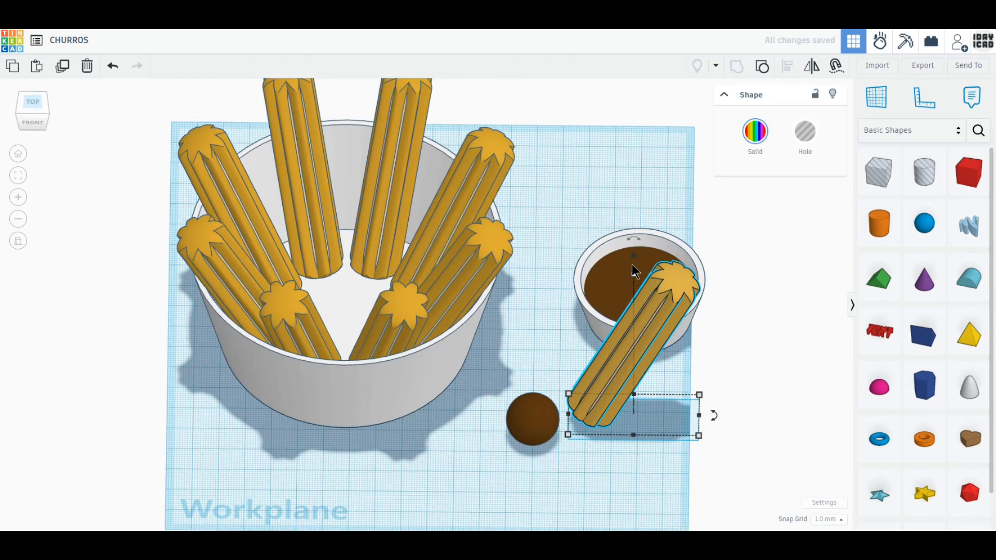
Step: Rotate the loose churro 22.5° so it stands upright, and centre it with the brown sphere on both horizontal axes
drag(633, 239, 595, 253)
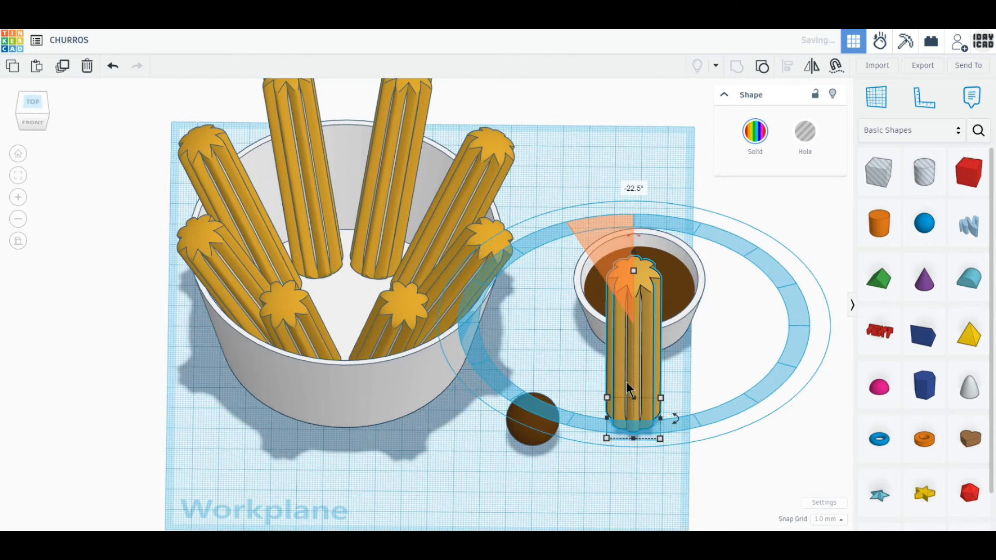
drag(655, 508, 519, 394)
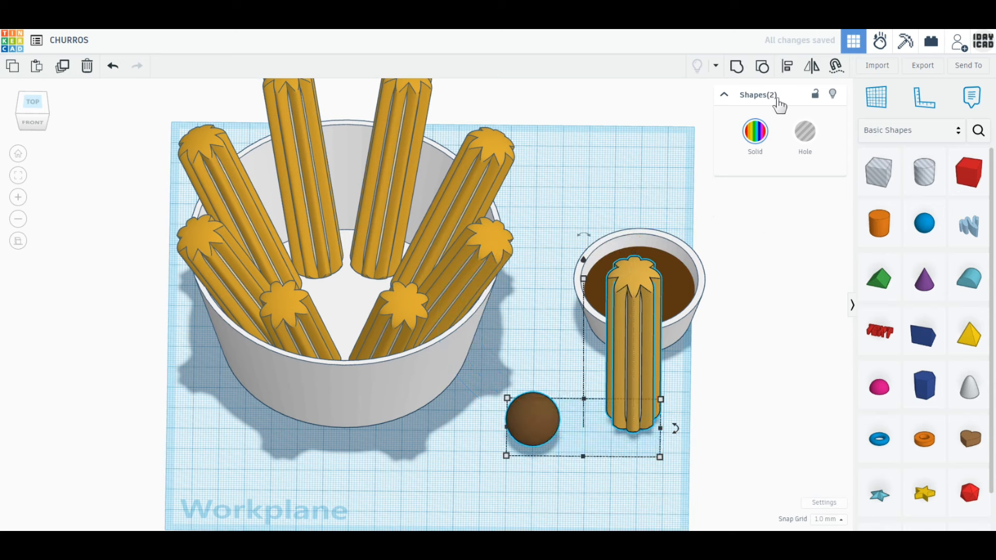
click(786, 66)
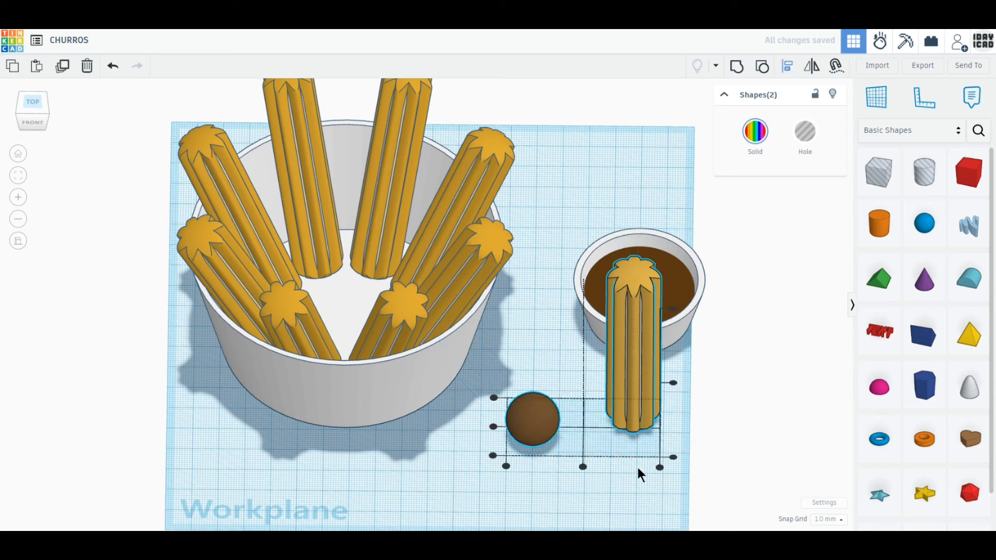
click(582, 467)
click(543, 427)
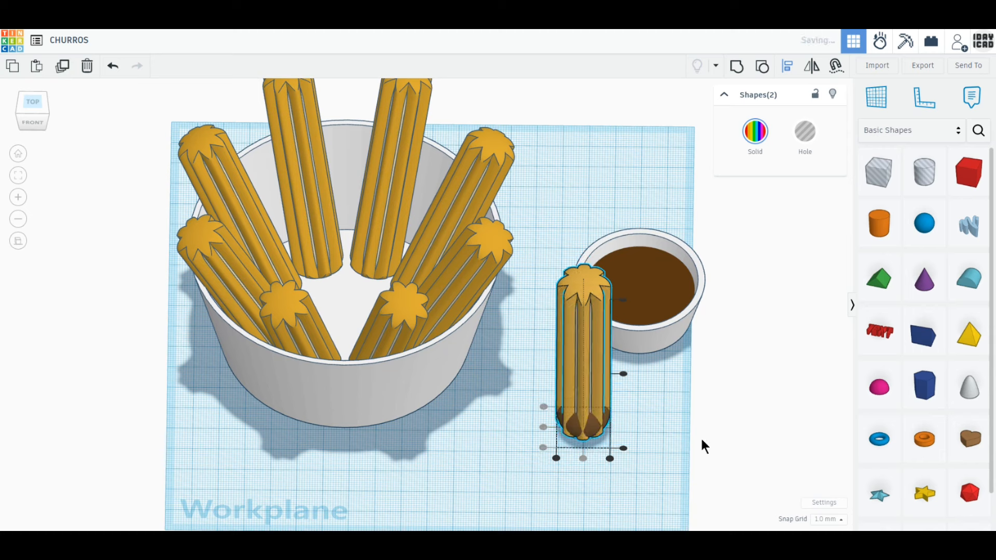
click(701, 441)
Step: Raise the loose churro 6 mm off the workplane and stretch the brown sphere taller around its lower end
click(604, 448)
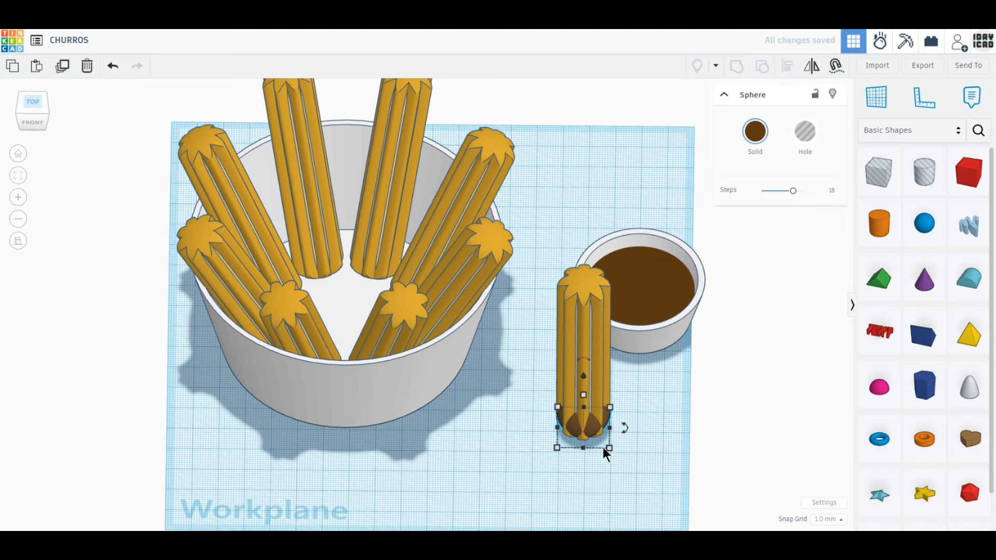
shift+click(601, 356)
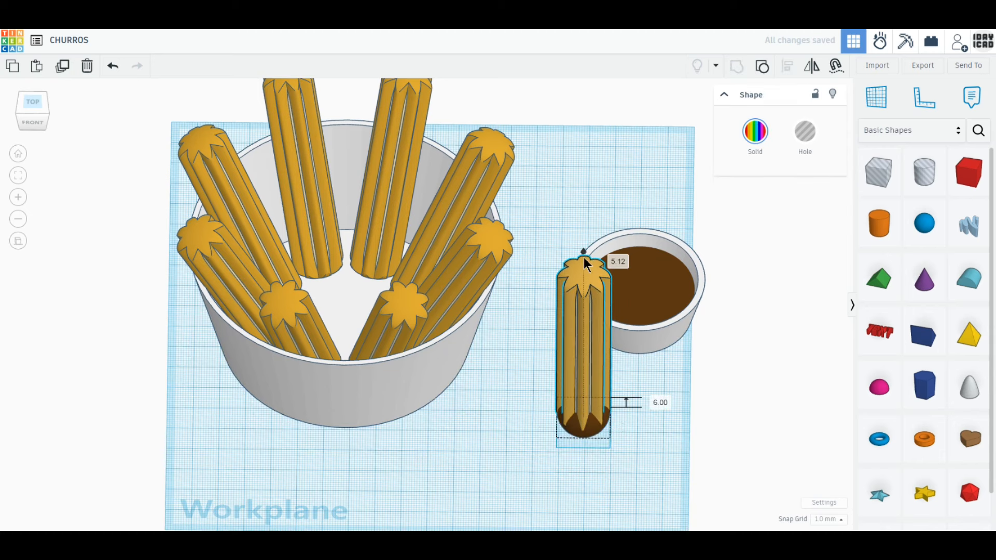
click(590, 423)
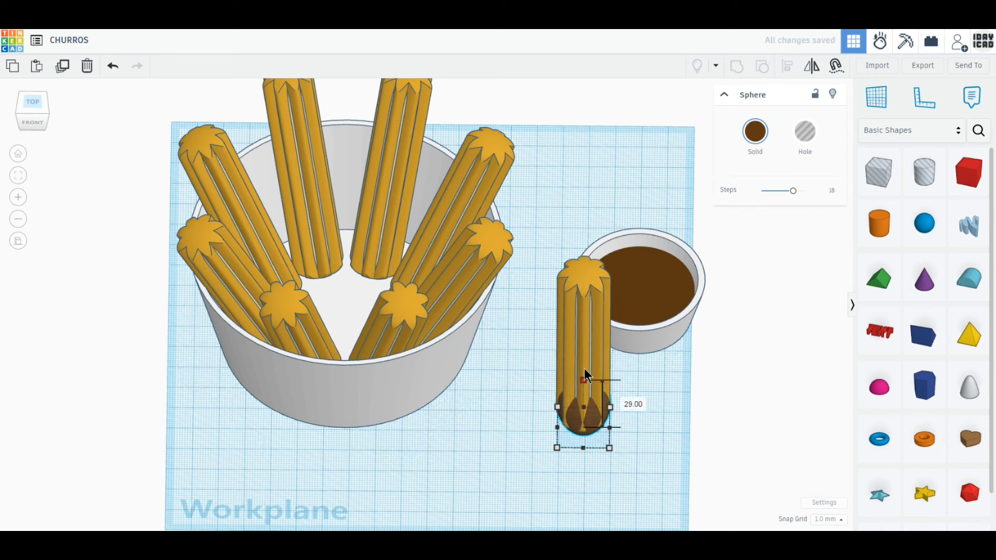
drag(609, 448, 614, 456)
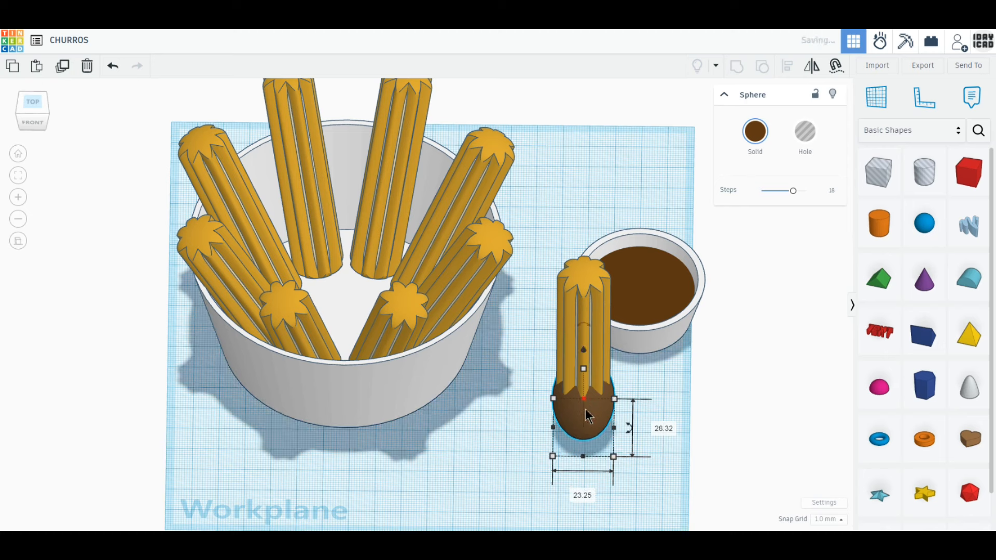
click(111, 69)
Step: Move the churro and its sphere together closer to the cup's front, and offset the sphere 2.25 mm sideways from the churro
shift+click(606, 432)
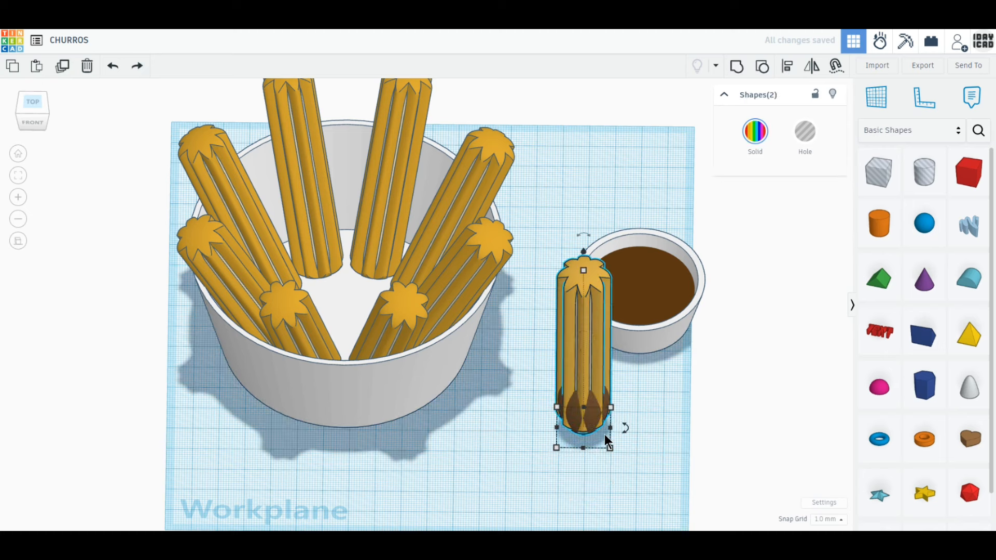
drag(606, 427, 602, 432)
click(685, 470)
click(608, 424)
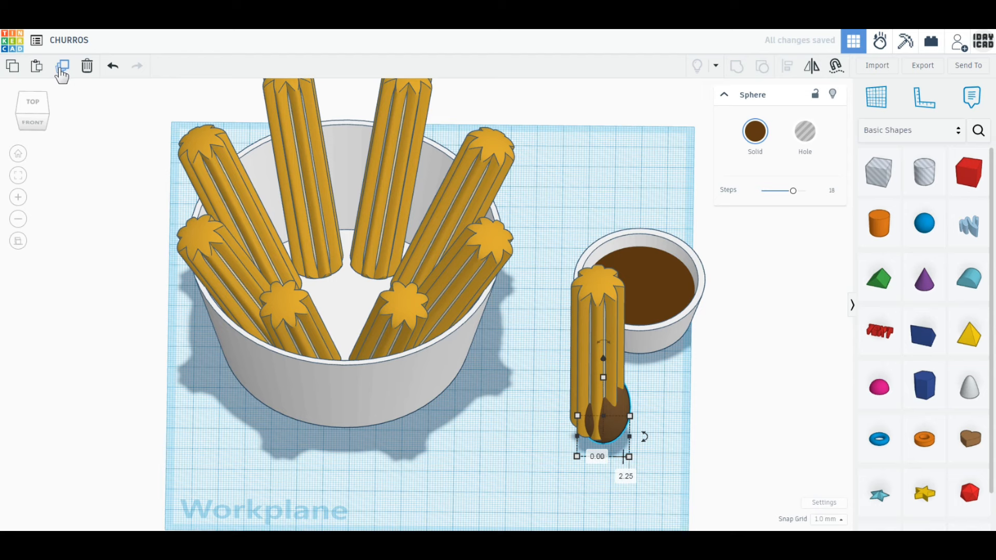
Step: Duplicate the brown sphere, place the copy on the churro's opposite side, and stretch the original sphere taller
click(61, 75)
mouse_move(608, 430)
mouse_down()
mouse_move(595, 437)
mouse_move(592, 419)
mouse_up()
click(630, 405)
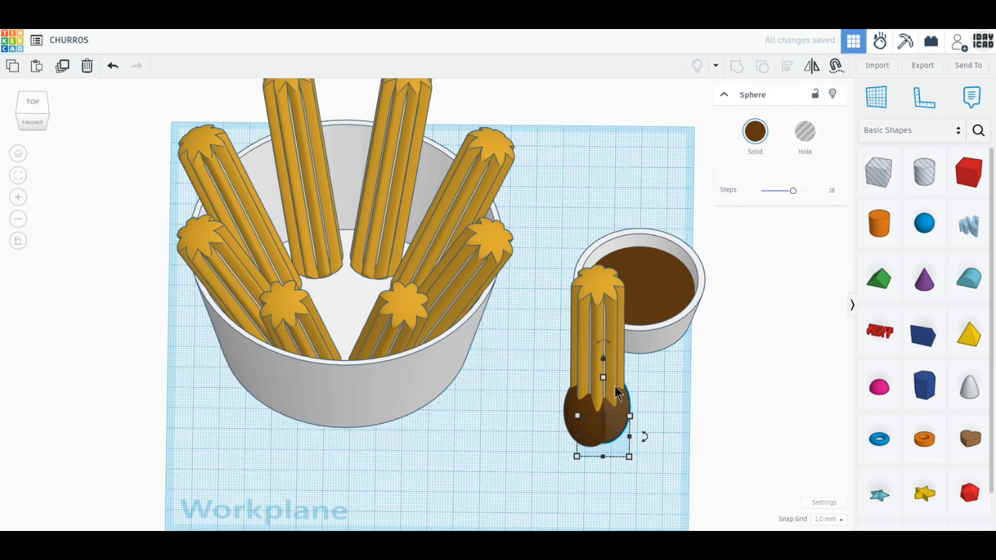
drag(603, 377, 604, 344)
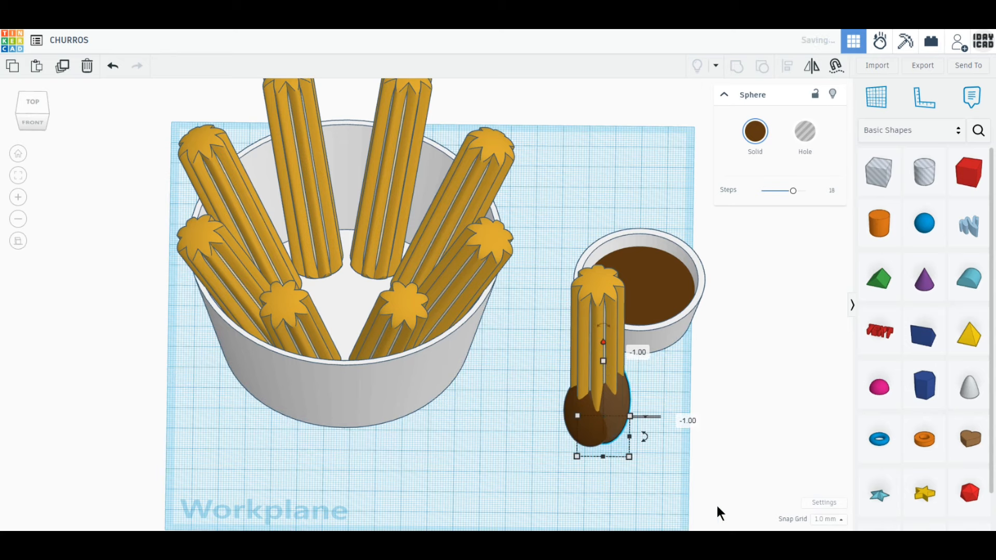
click(658, 460)
Step: Duplicate a brown sphere, shift the copy 5 mm and 2 mm to cover the churro tip's back, and make it 36 mm tall
right_drag(658, 460, 296, 367)
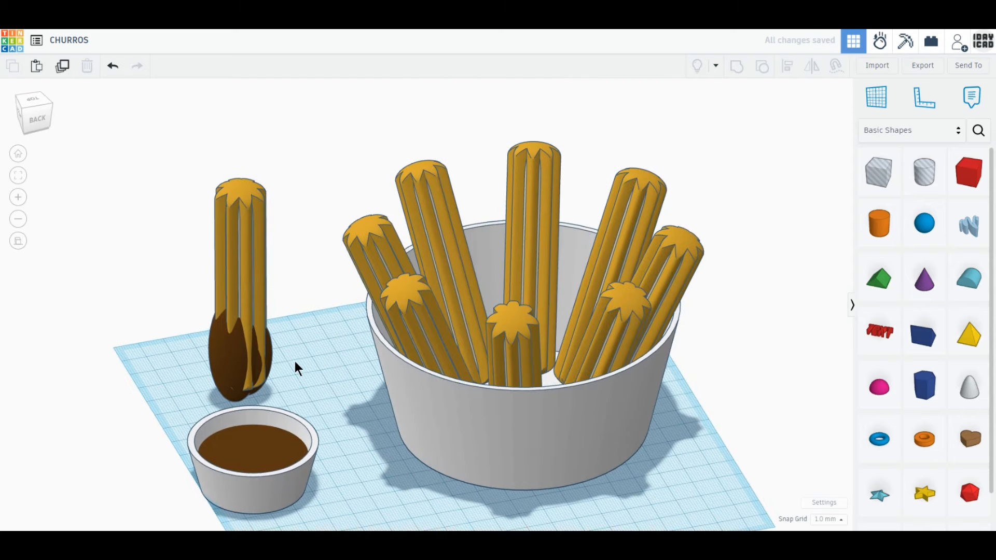
click(269, 353)
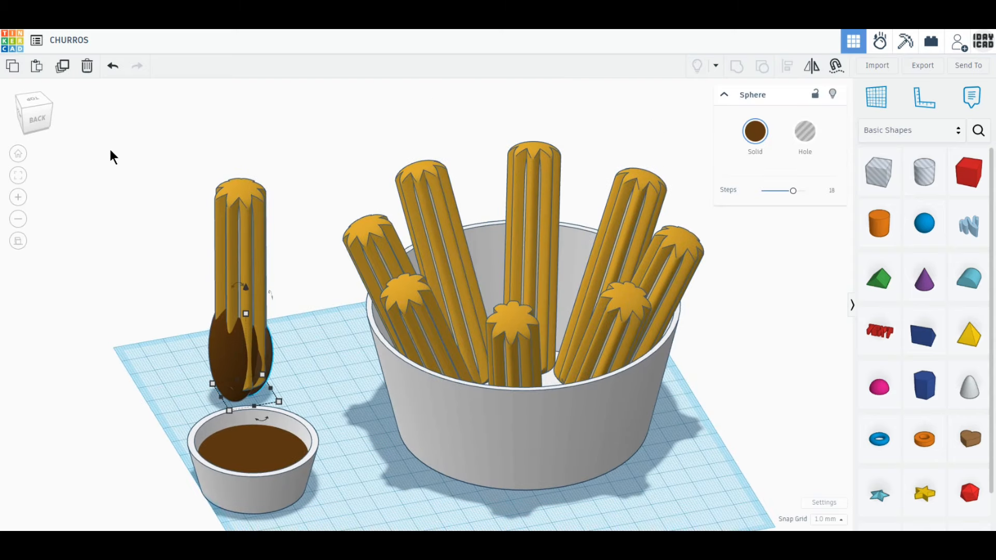
click(63, 67)
drag(271, 349, 269, 355)
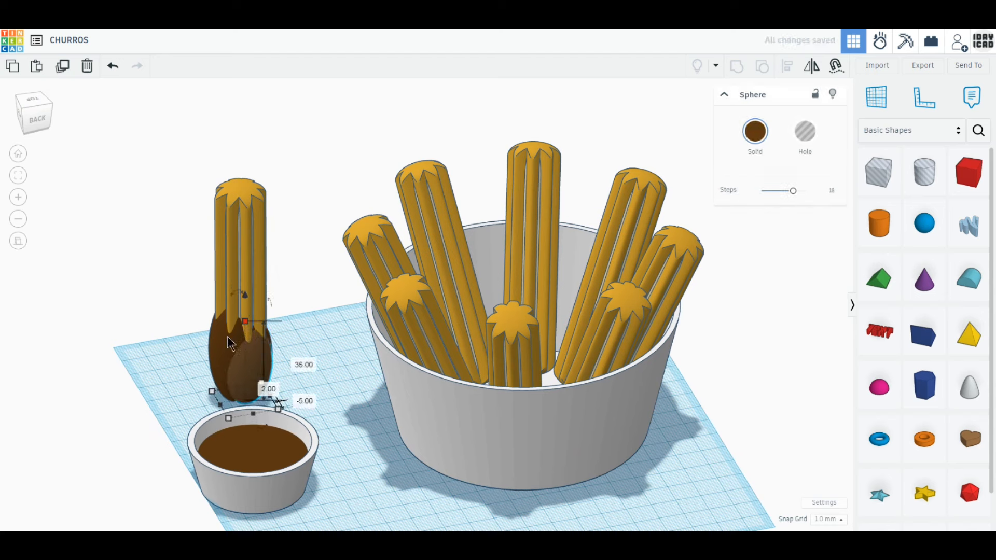
Step: Select the loose churro with its three chocolate spheres and rotate them 45° sideways and 45° about the vertical axis
right_drag(207, 409, 662, 462)
drag(656, 457, 663, 462)
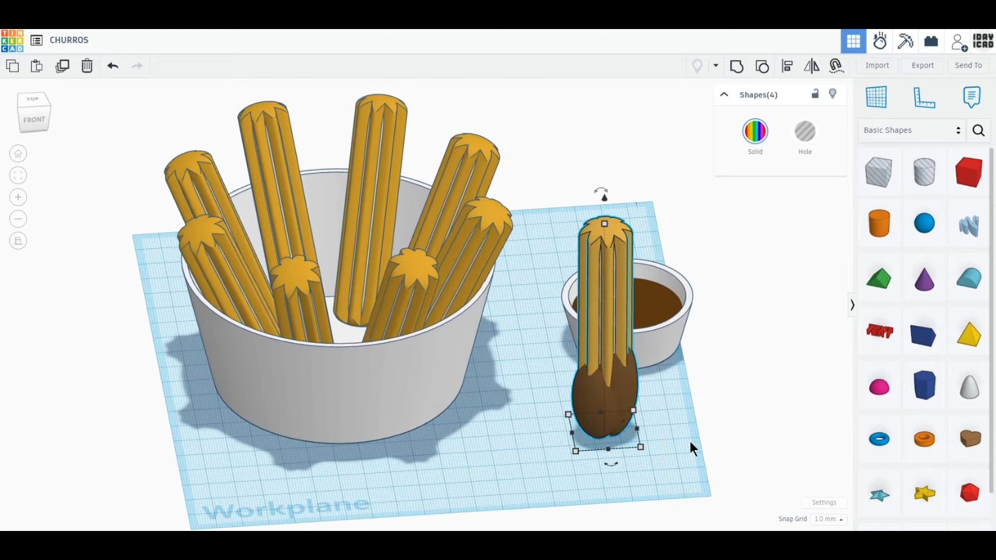
drag(602, 191, 661, 243)
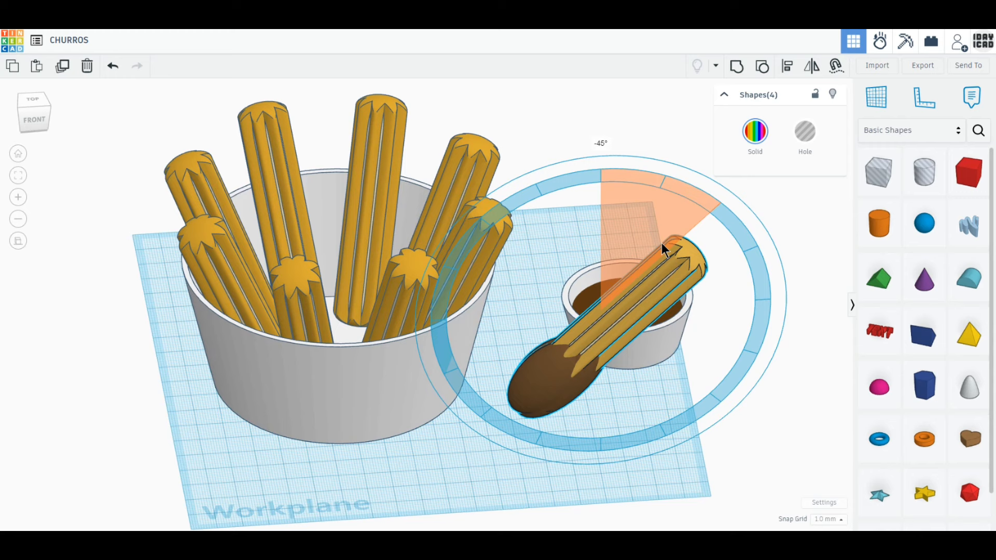
drag(683, 459, 657, 433)
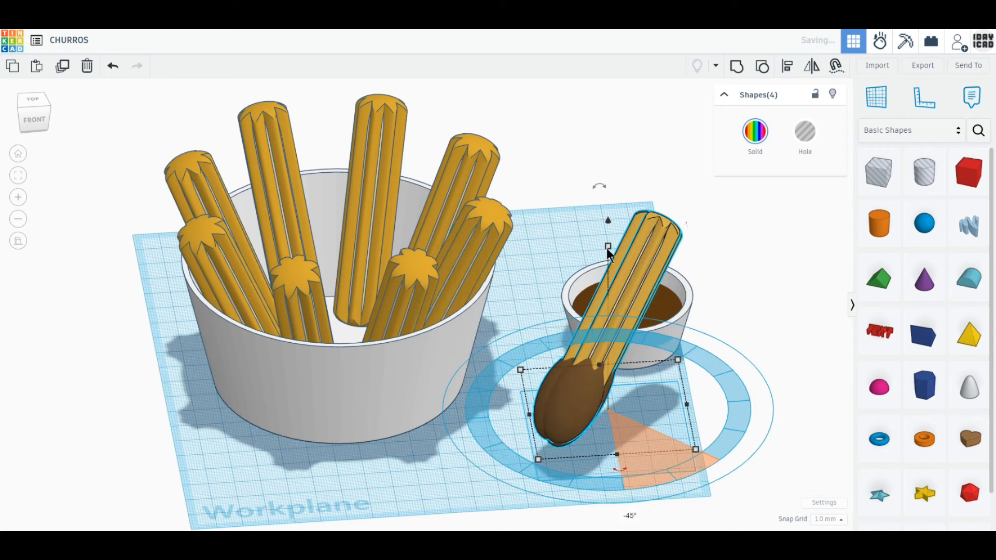
Step: Raise the dipped churro 35 mm and move it over the white cup so its tip hangs above the chocolate
drag(607, 222, 602, 164)
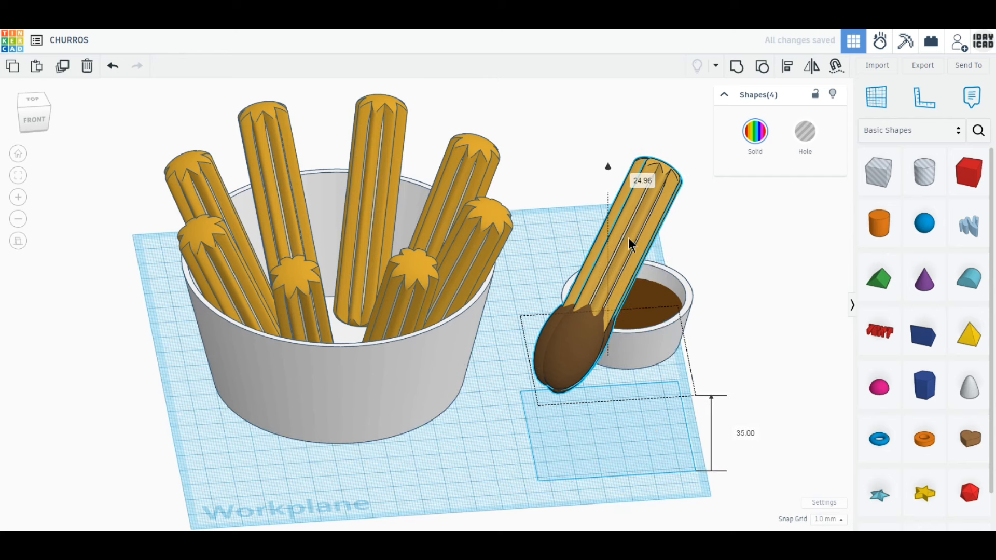
drag(629, 244, 649, 227)
click(32, 99)
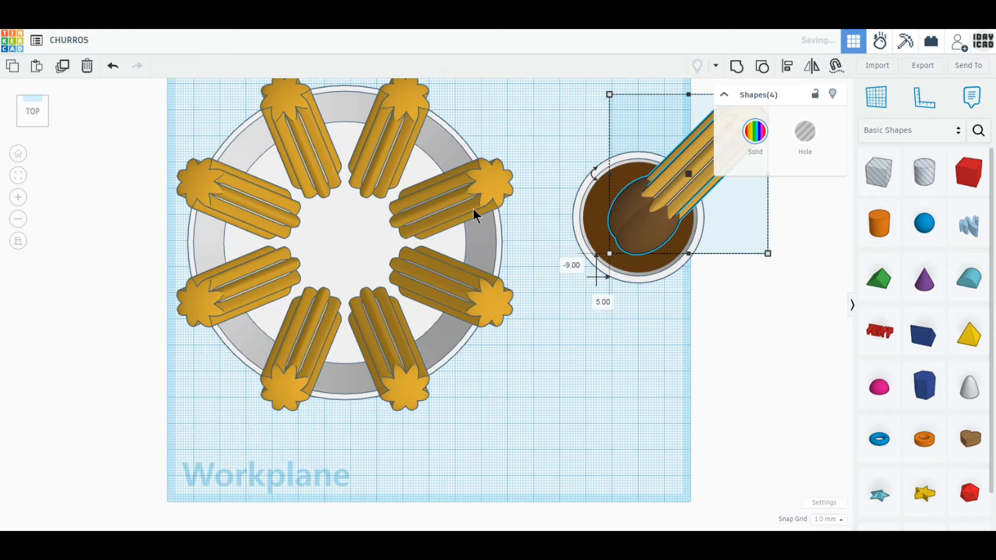
Step: Select the white cup and its chocolate together and set their length and width to 60 mm
right_drag(699, 347, 699, 294)
drag(708, 430, 636, 355)
mouse_move(572, 400)
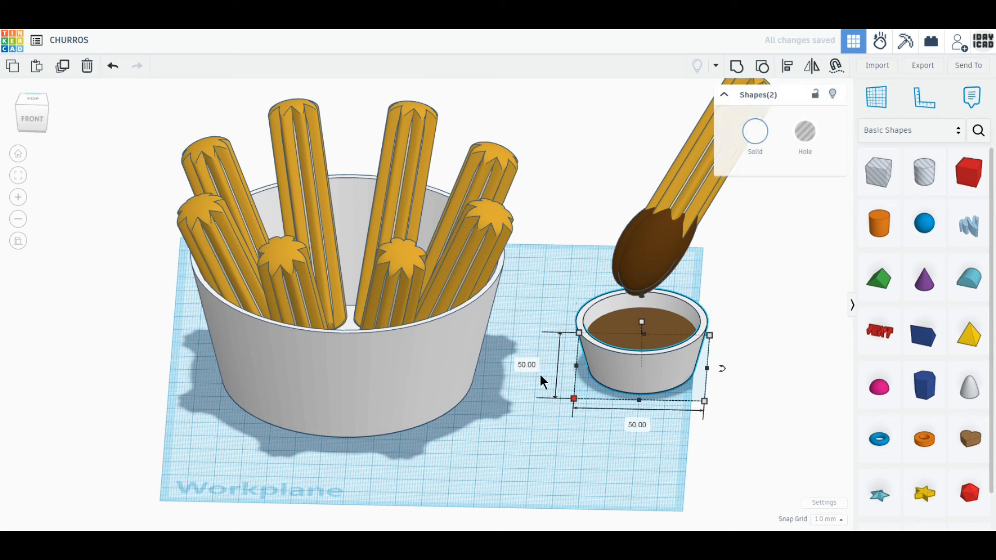
click(526, 365)
text(60)
key(Return)
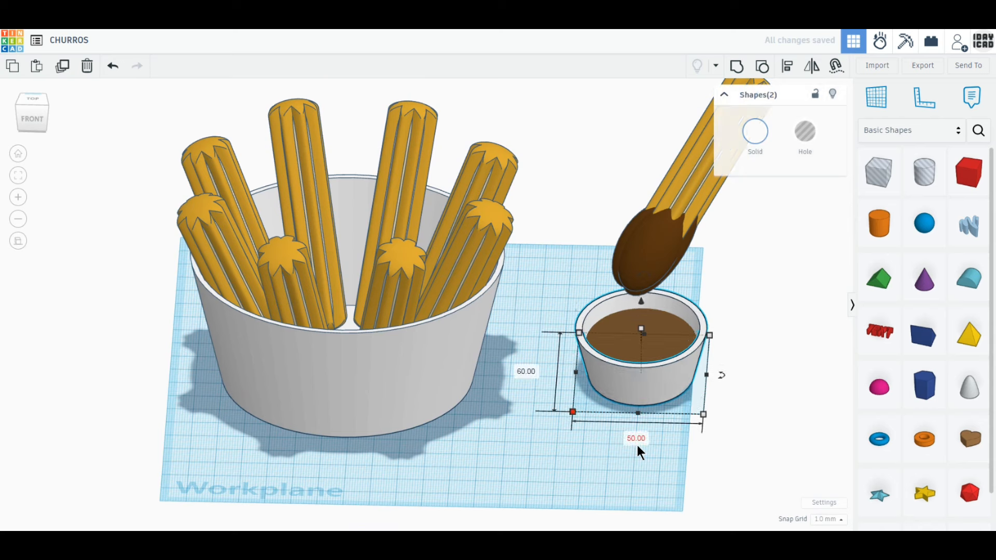
click(637, 441)
text(60)
key(Return)
Step: Set the height of the cup and its chocolate to 30 mm
mouse_move(630, 330)
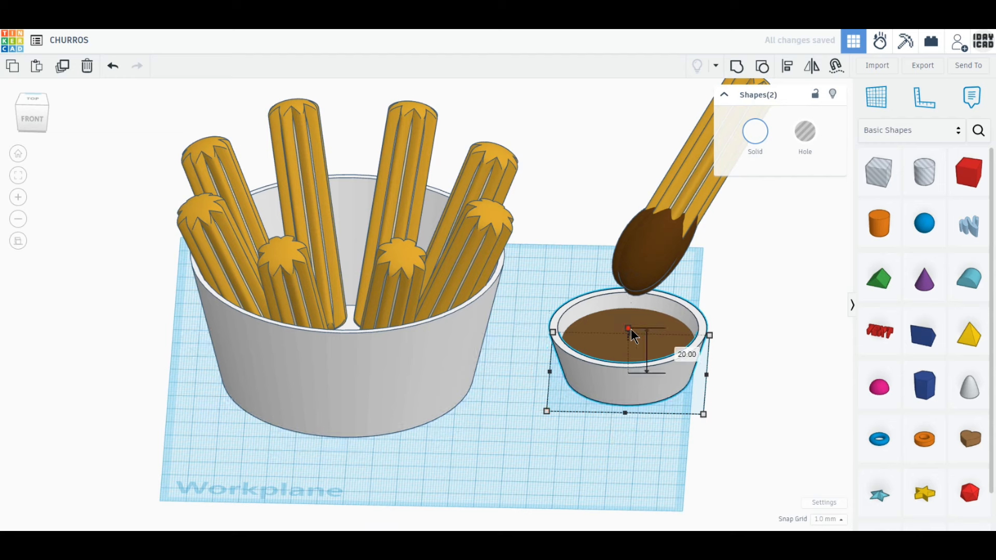
text(30)
key(Return)
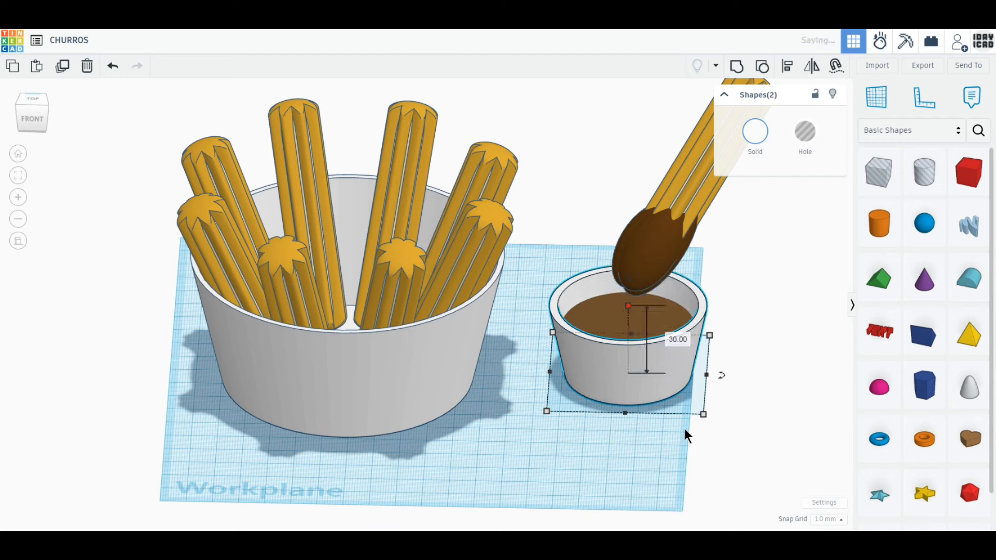
click(674, 459)
Step: Select the cup, its chocolate and the dipped churro together, and show the scene in perspective view
drag(797, 469, 595, 155)
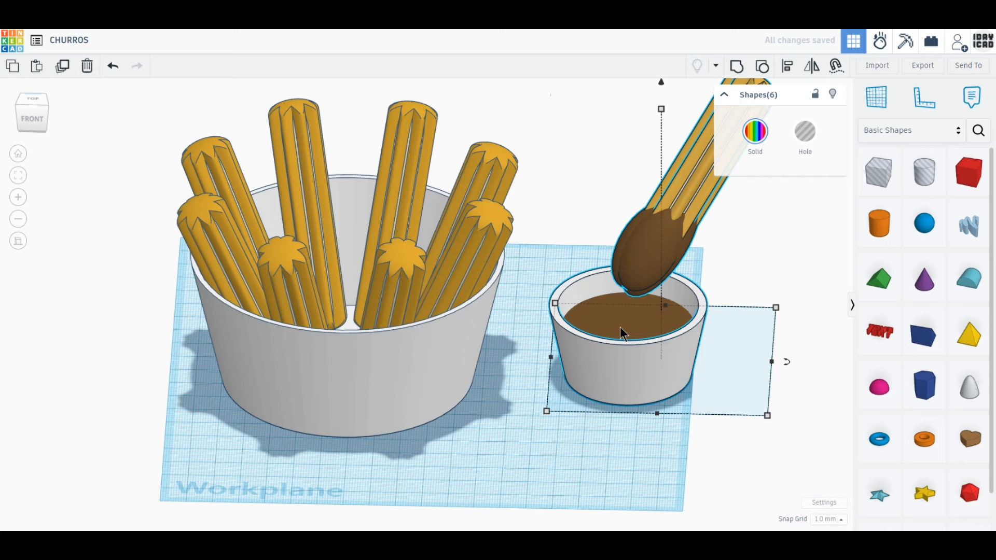
click(18, 241)
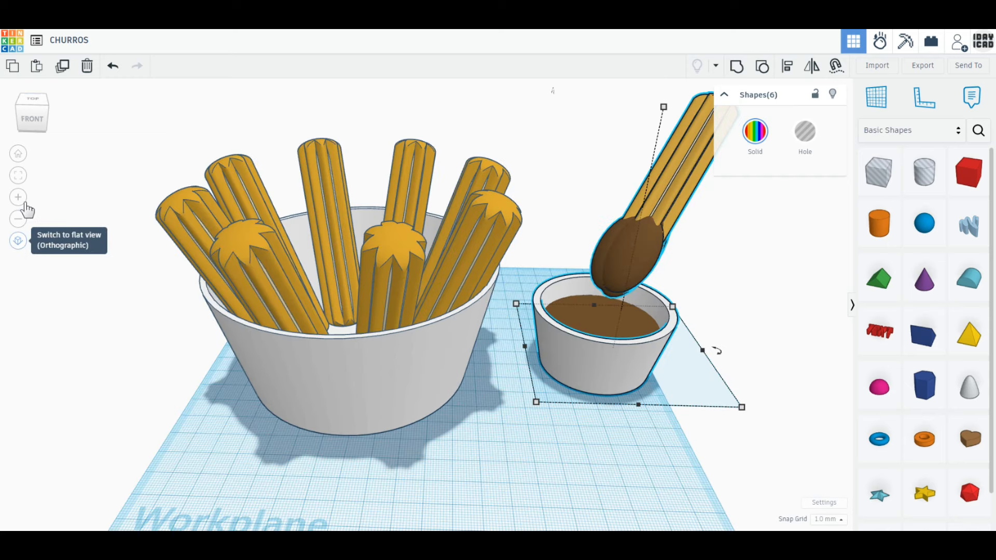
click(20, 154)
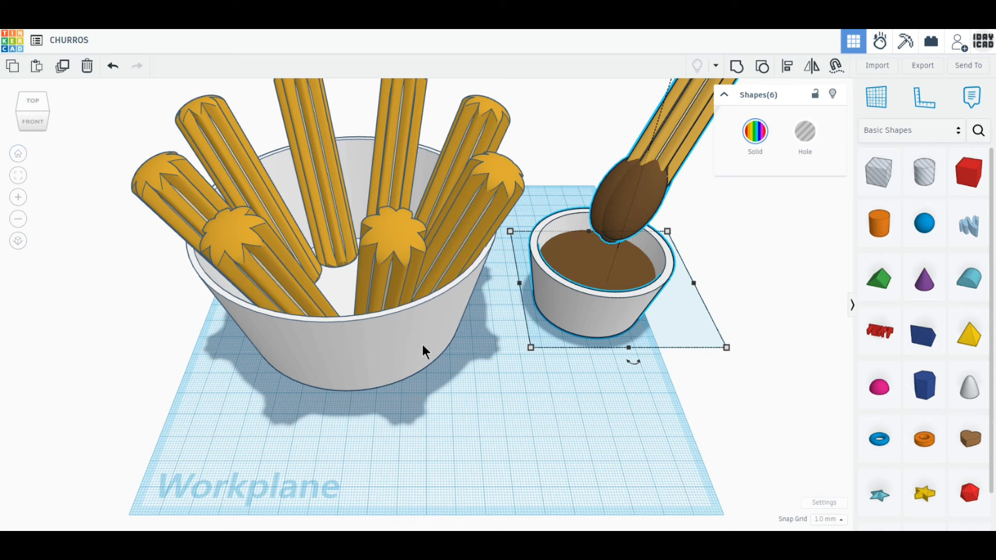
scroll(422, 345, down, 1)
middle_drag(426, 340, 425, 372)
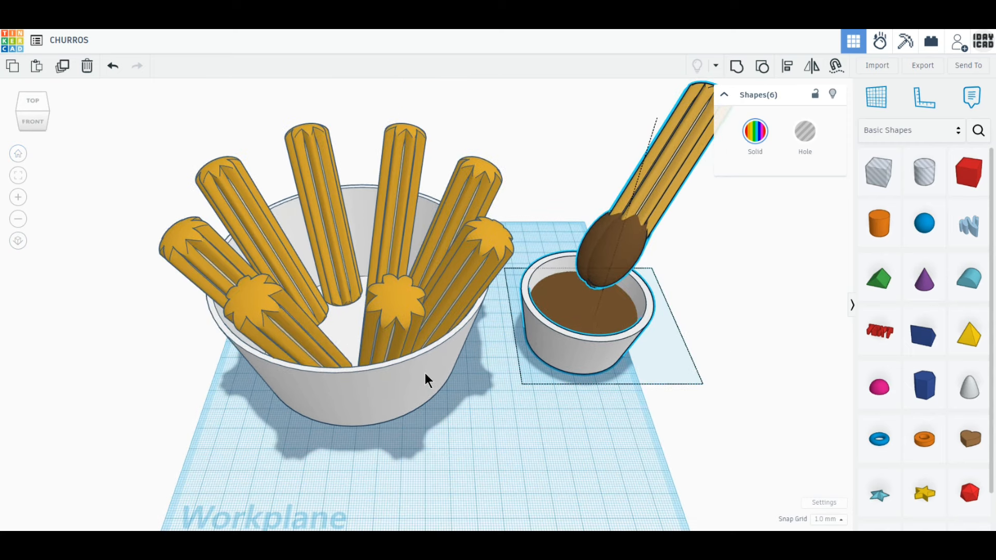
Step: Move the cup and dipped churro about 26 mm towards the bowl and 54 mm forward, and rotate them slightly clockwise about the vertical axis
drag(582, 366, 551, 473)
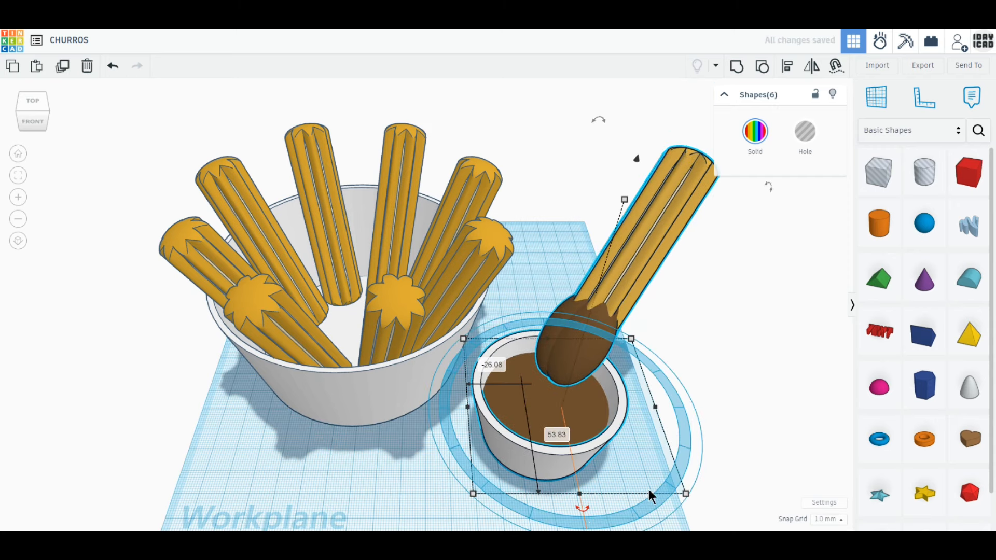
drag(583, 508, 534, 481)
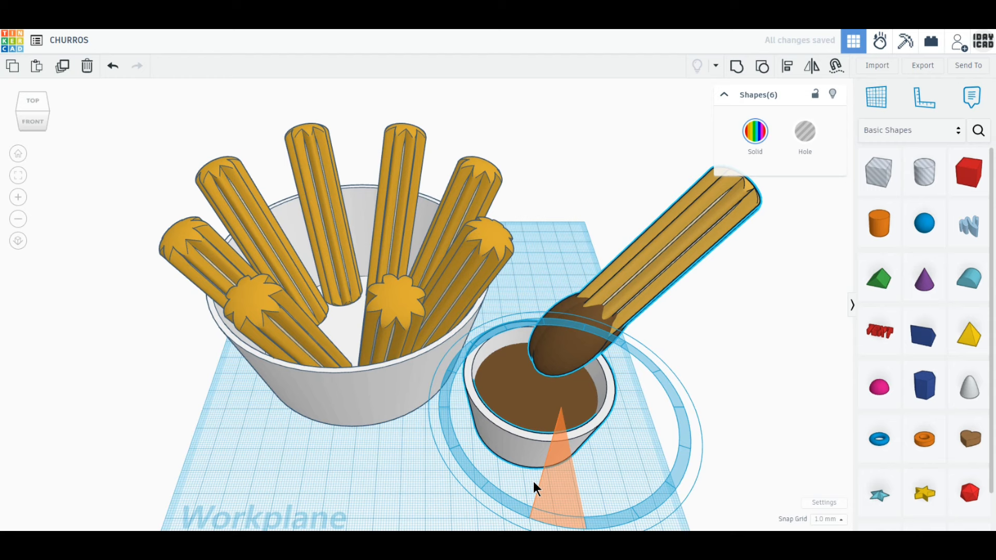
drag(534, 487, 518, 471)
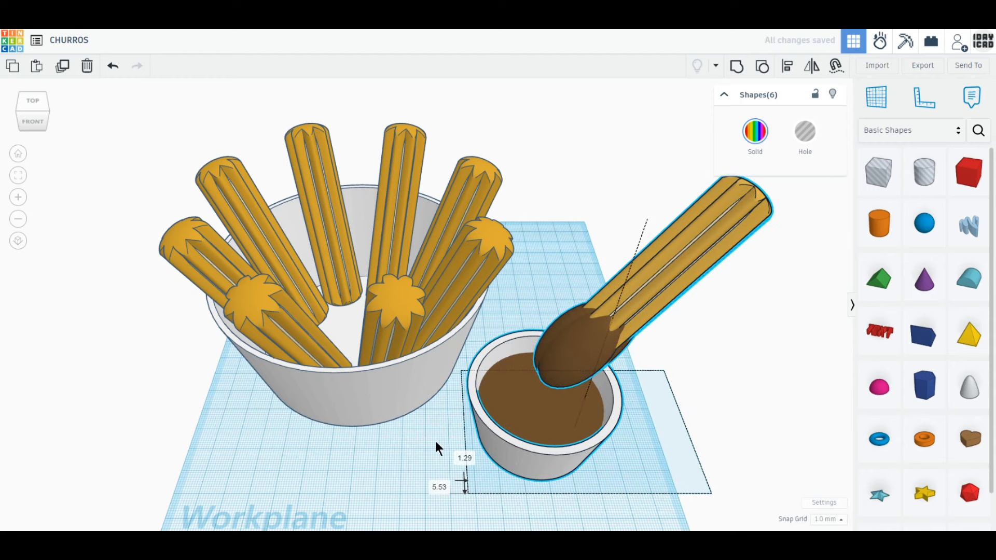
Step: Move the filled bowl 22 mm back and 4 mm sideways, and the cup with the dipped churro 14 mm sideways and 2 mm back
click(366, 395)
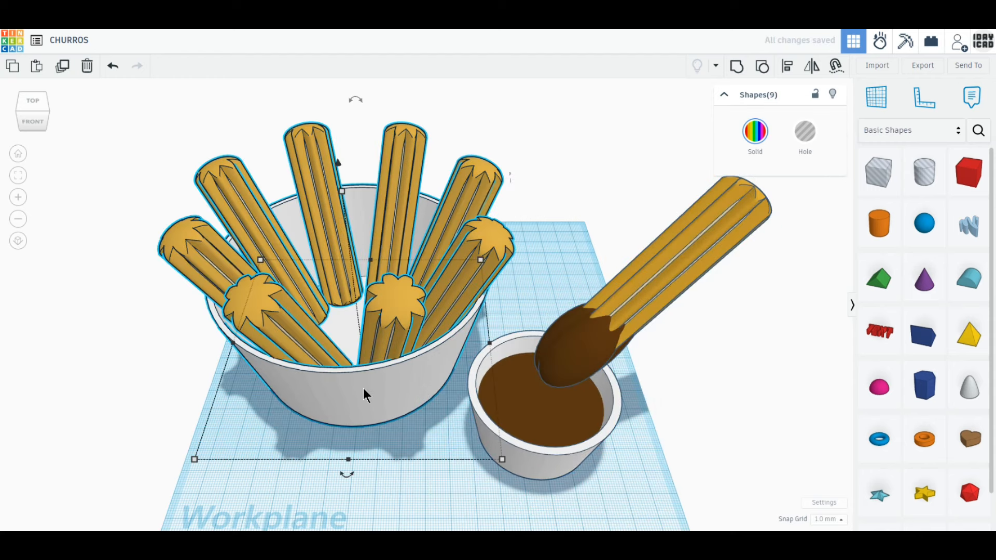
drag(366, 395, 358, 348)
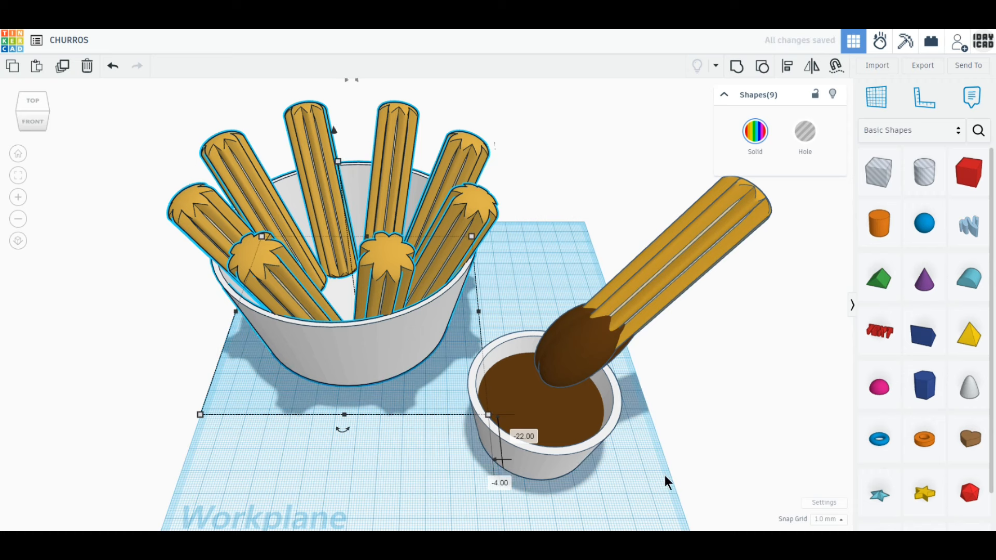
click(558, 452)
drag(547, 464, 515, 460)
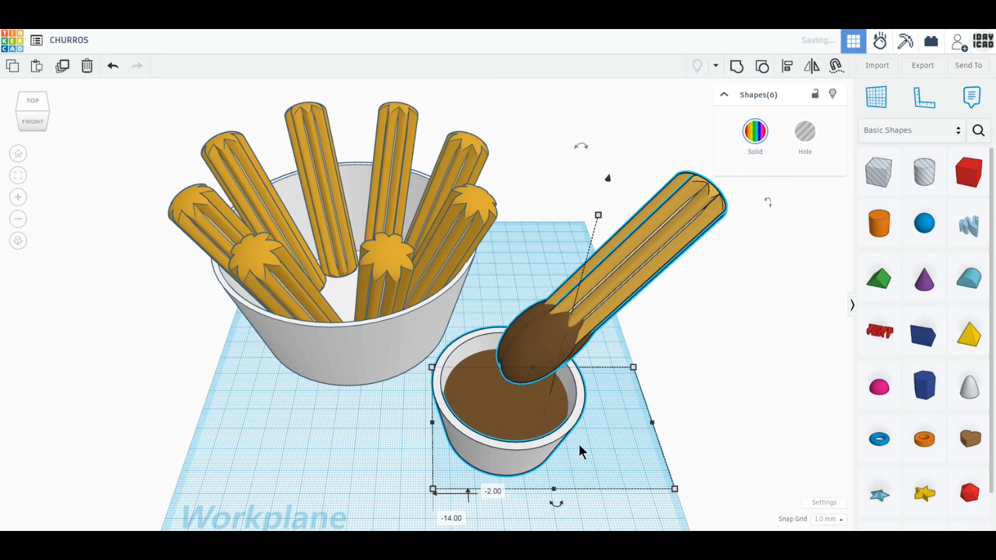
click(750, 392)
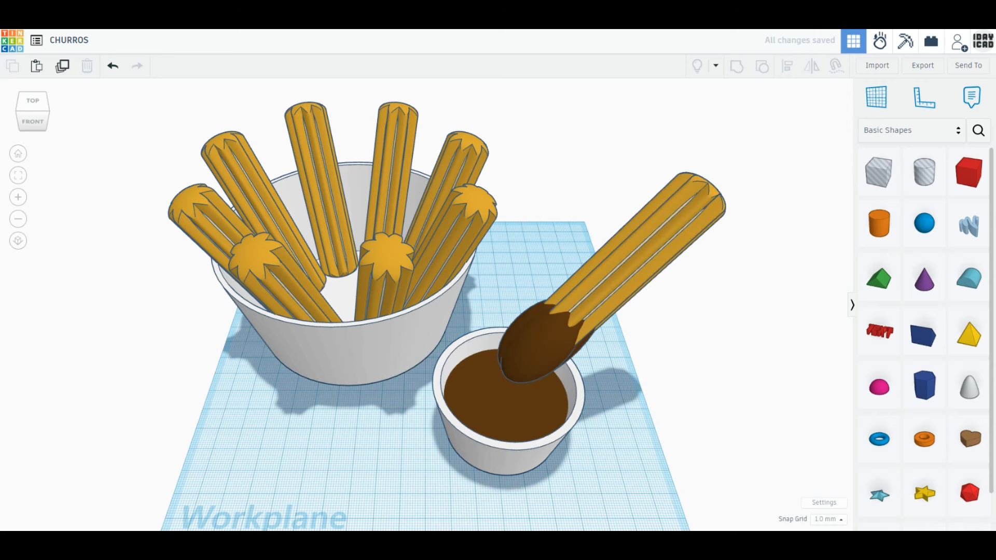